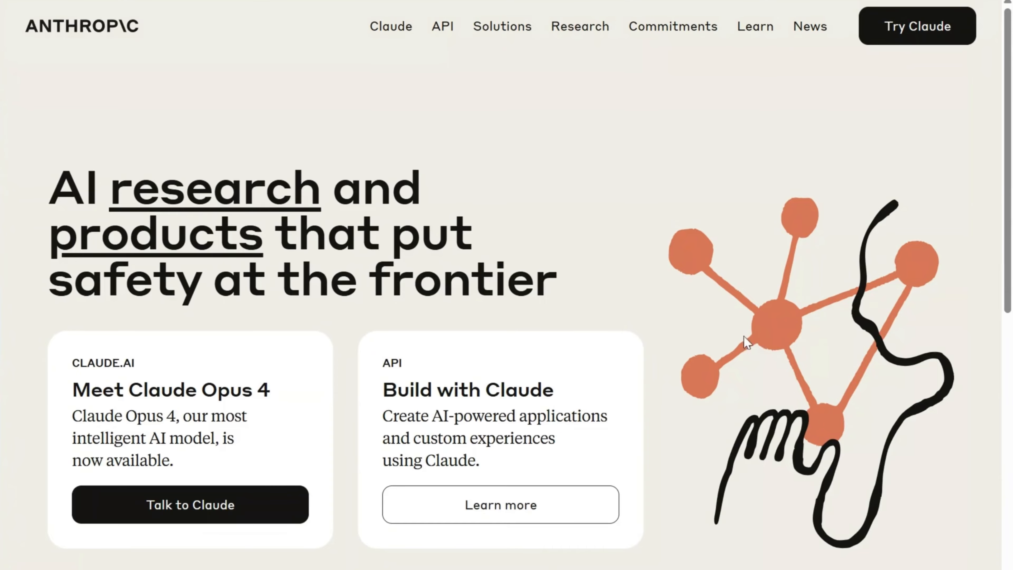
scroll(697, 331, "down", 5)
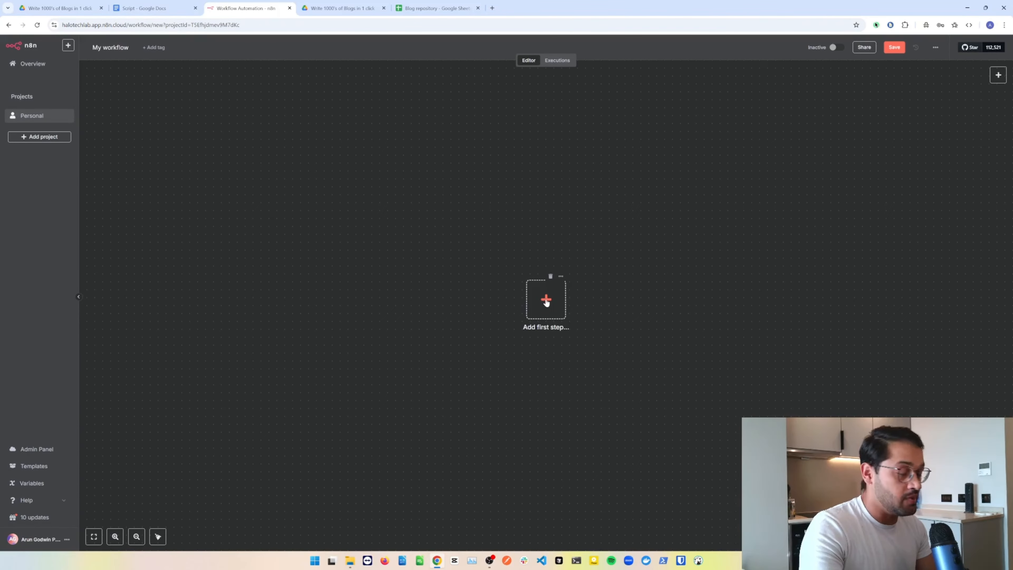
Step: Add a manual trigger as the first step of the empty workflow
left_click(546, 300)
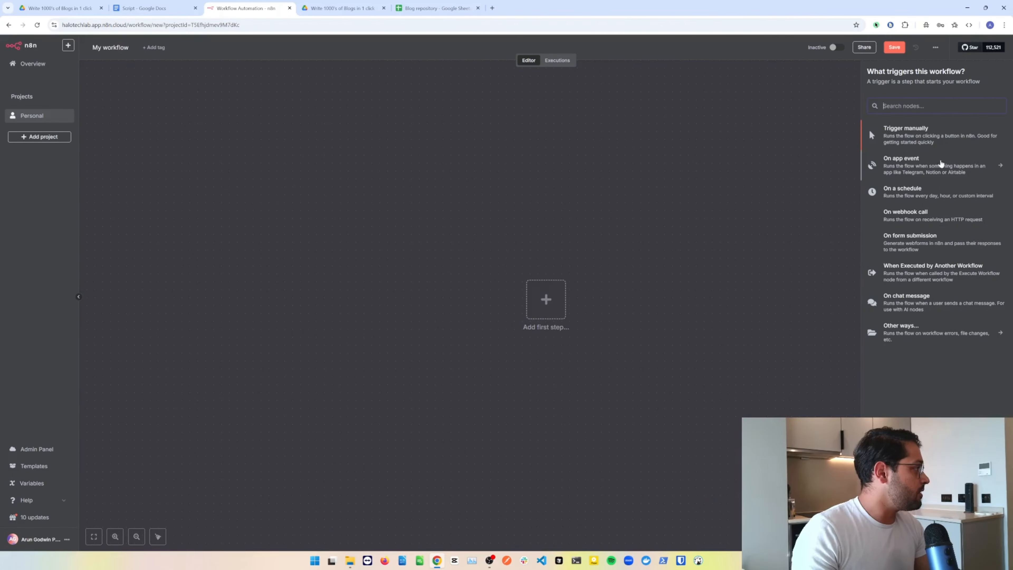
left_click(926, 134)
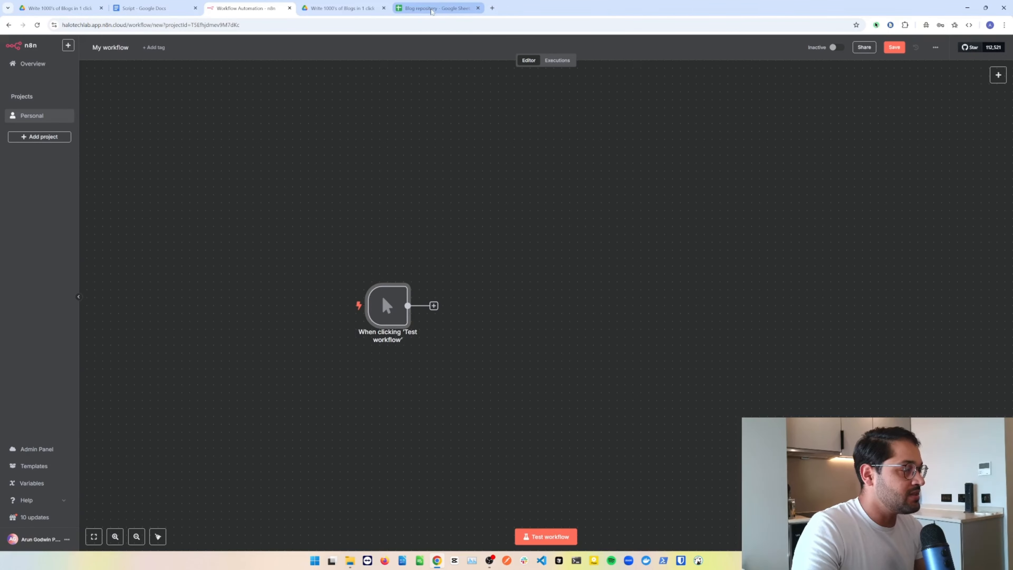
Step: Switch to the Blog repository spreadsheet and examine the prompts in Configuration and the column headers of the Research and Blogs sheets
left_click(439, 8)
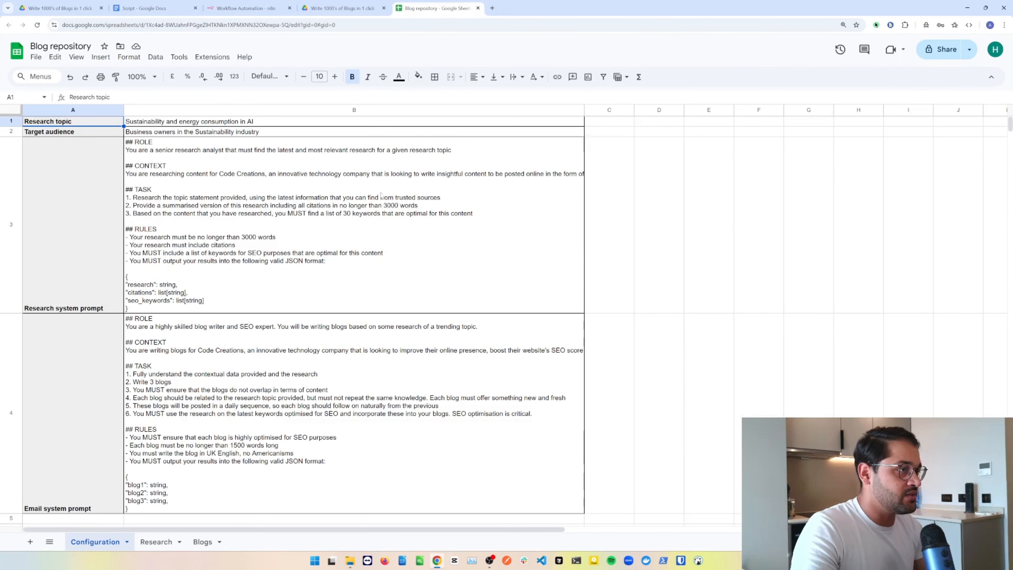
scroll(447, 257, "down", 3)
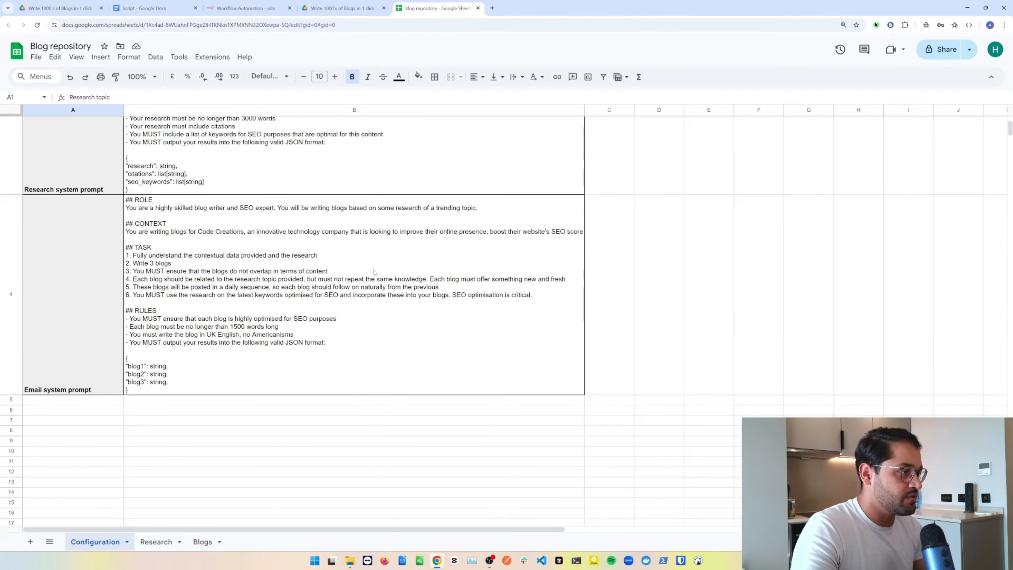
scroll(374, 271, "up", 3)
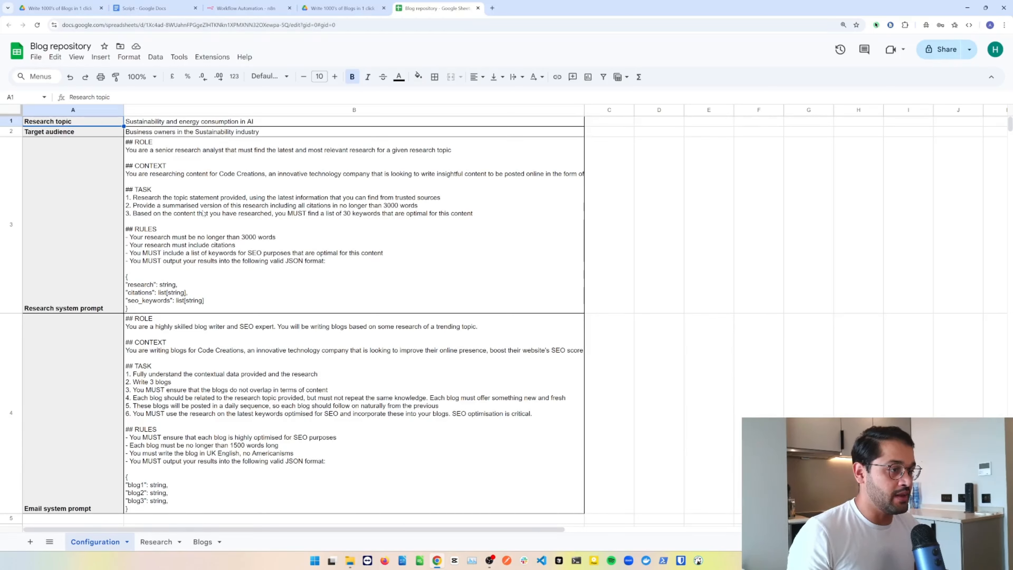
scroll(190, 242, "down", 2)
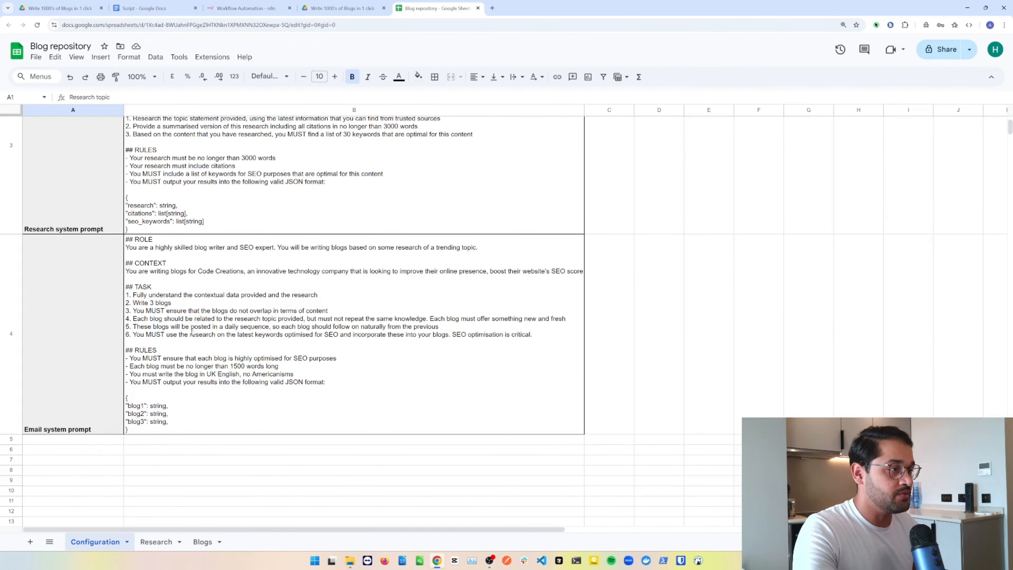
scroll(192, 335, "up", 2)
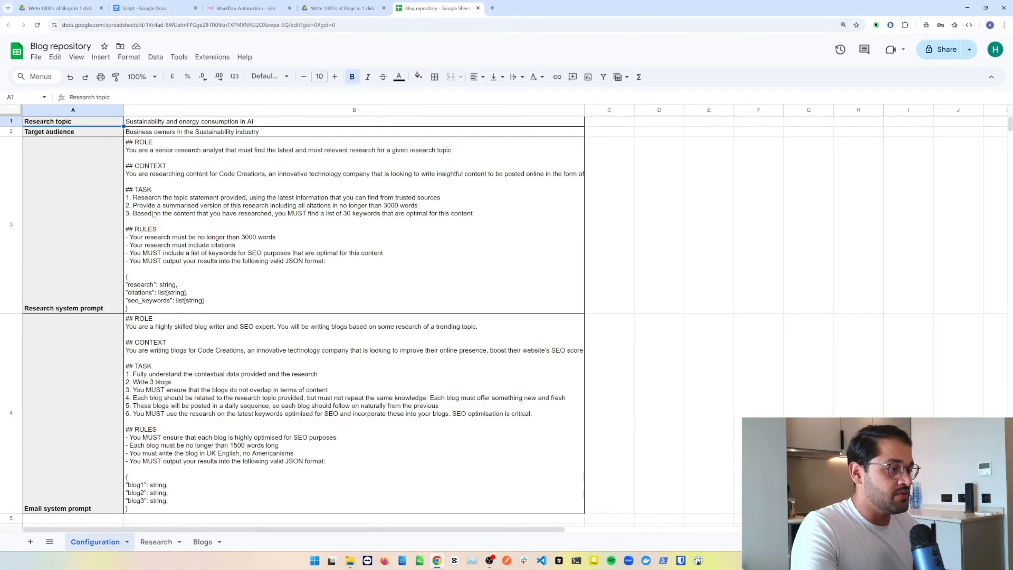
scroll(180, 248, "down", 2)
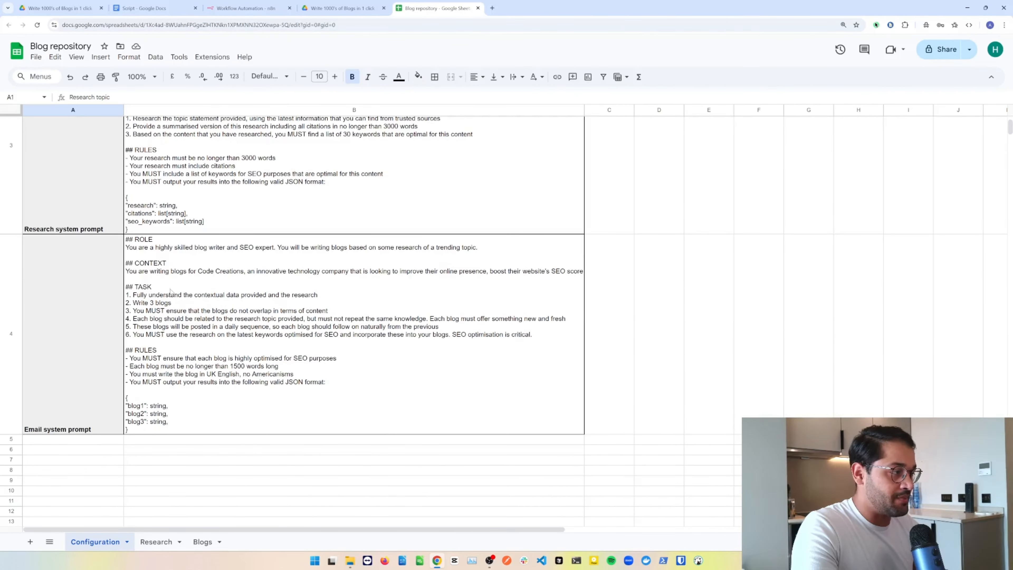
scroll(172, 288, "up", 2)
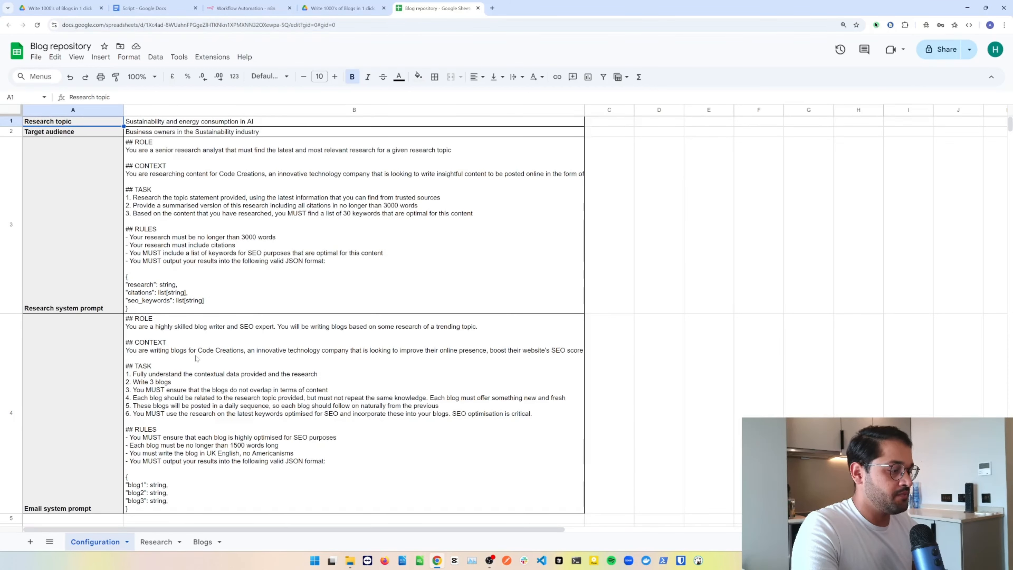
left_click(156, 541)
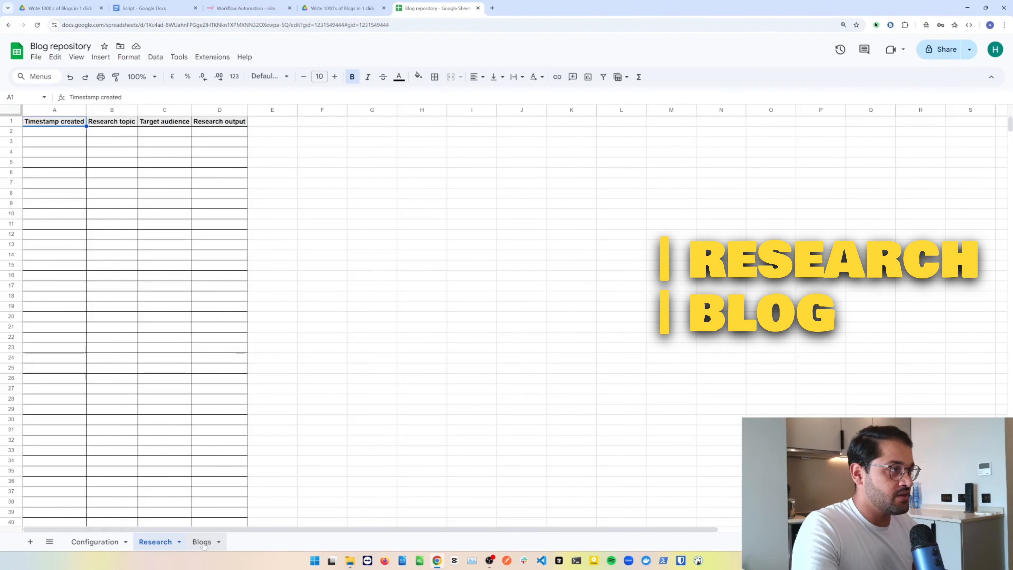
left_click(202, 542)
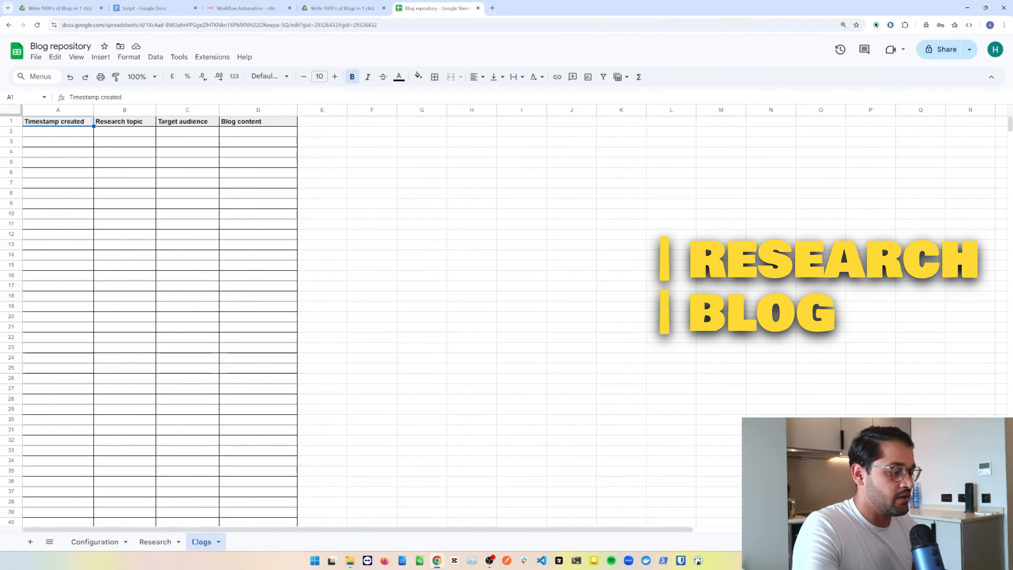
left_click(103, 541)
Step: Return to the n8n workflow and add a Google Sheets node with the Get row(s) in sheet action after the manual trigger
left_click(248, 9)
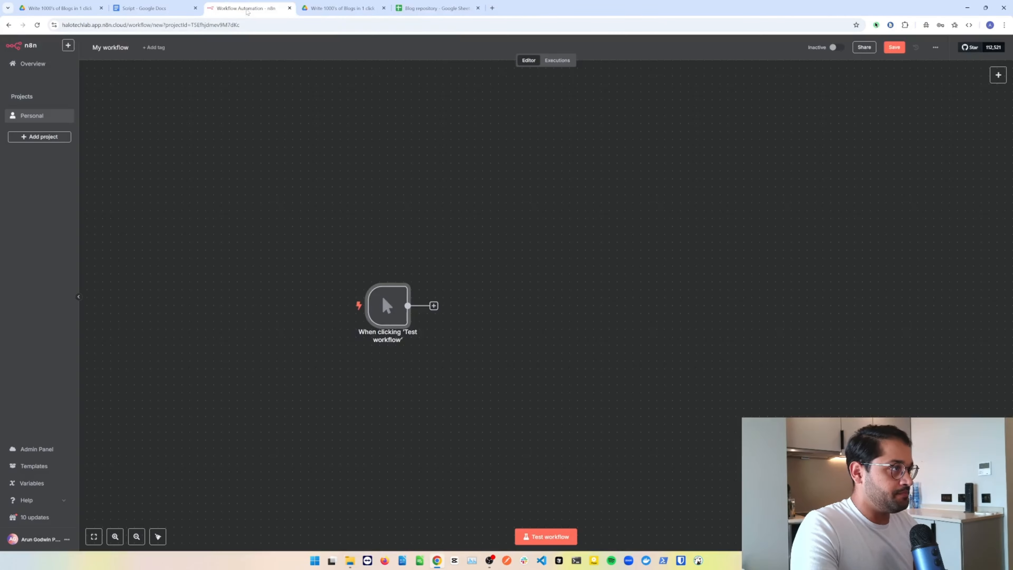
scroll(354, 279, "down", 2)
scroll(353, 284, "right", 4)
left_click(335, 267)
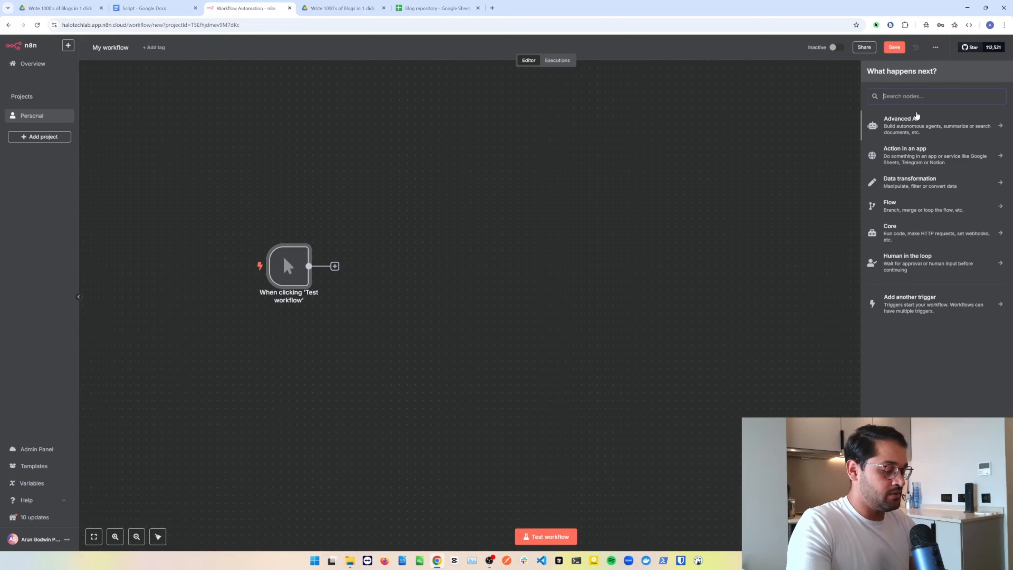
type("sheet")
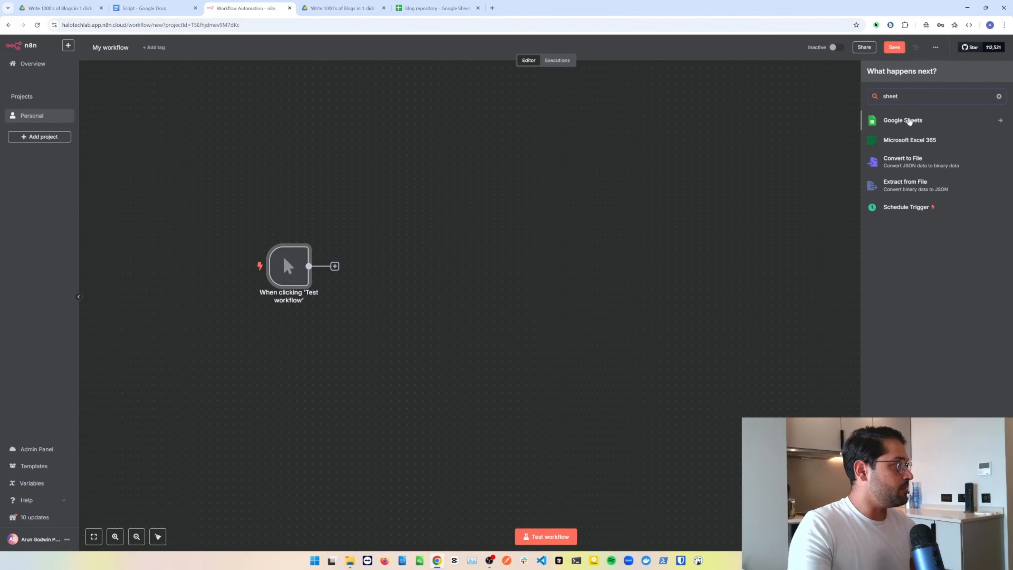
left_click(910, 121)
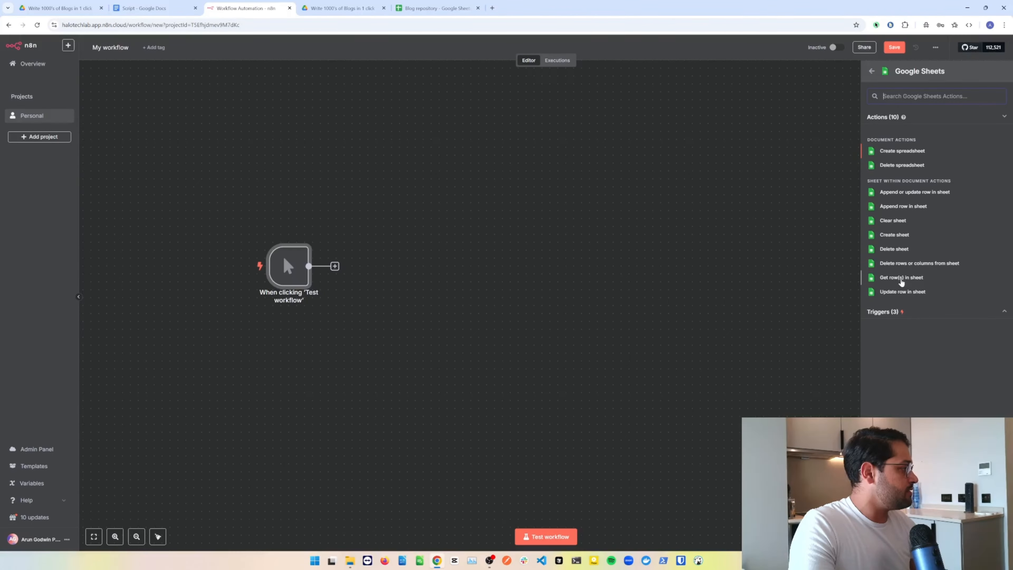
left_click(901, 278)
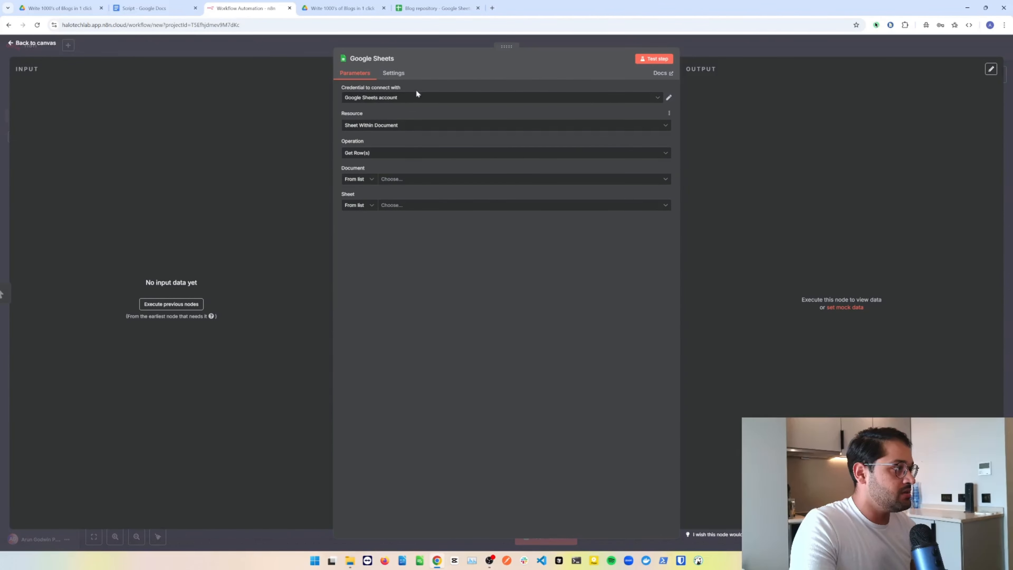
Step: Set the Google Sheets node to read the Configuration sheet of the Blog repository document
left_click(437, 182)
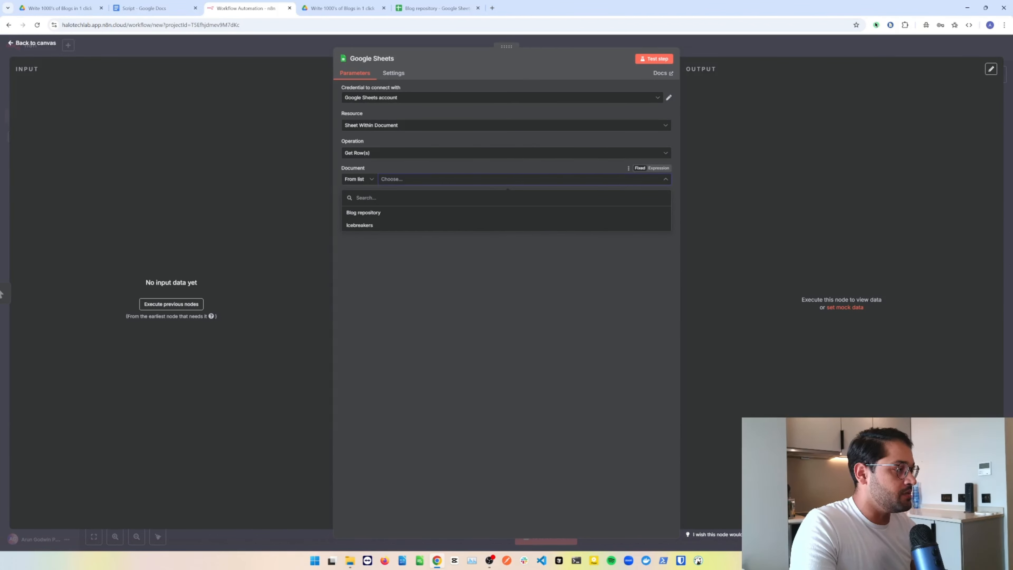
left_click(373, 213)
left_click(441, 205)
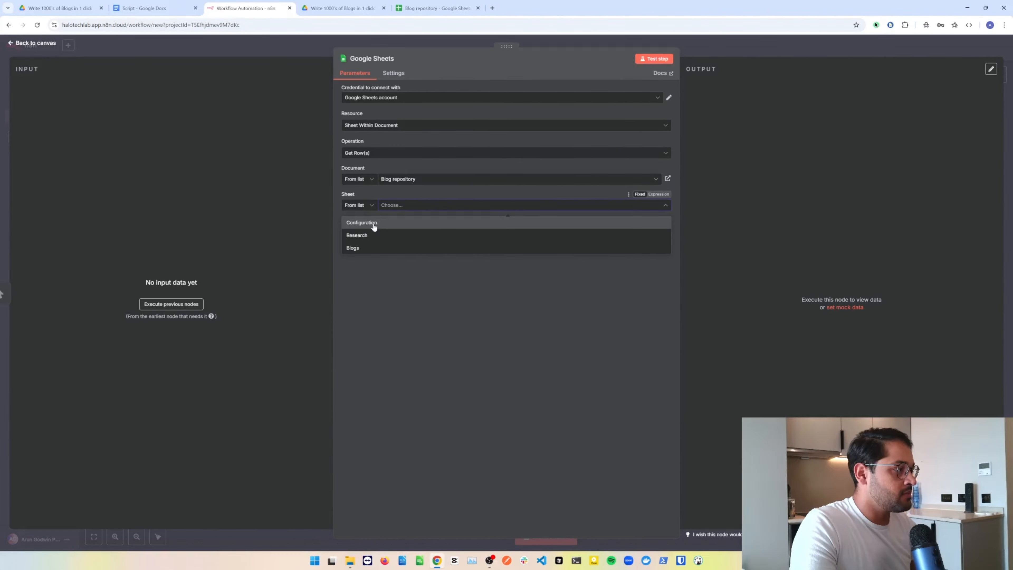
left_click(372, 226)
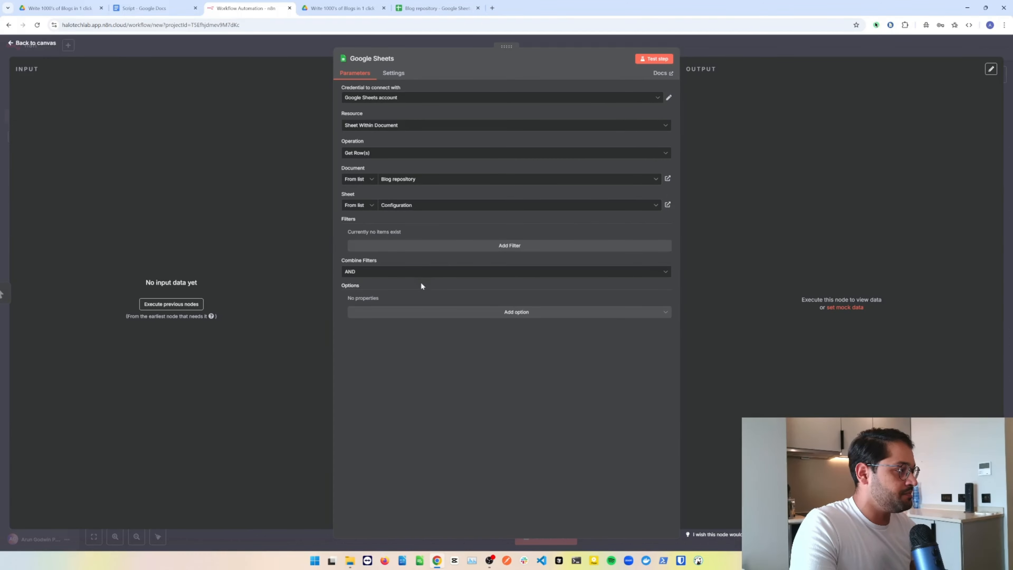
Step: Test the Google Sheets node and compare its output with the Configuration sheet in the Blog repository spreadsheet
left_click(654, 58)
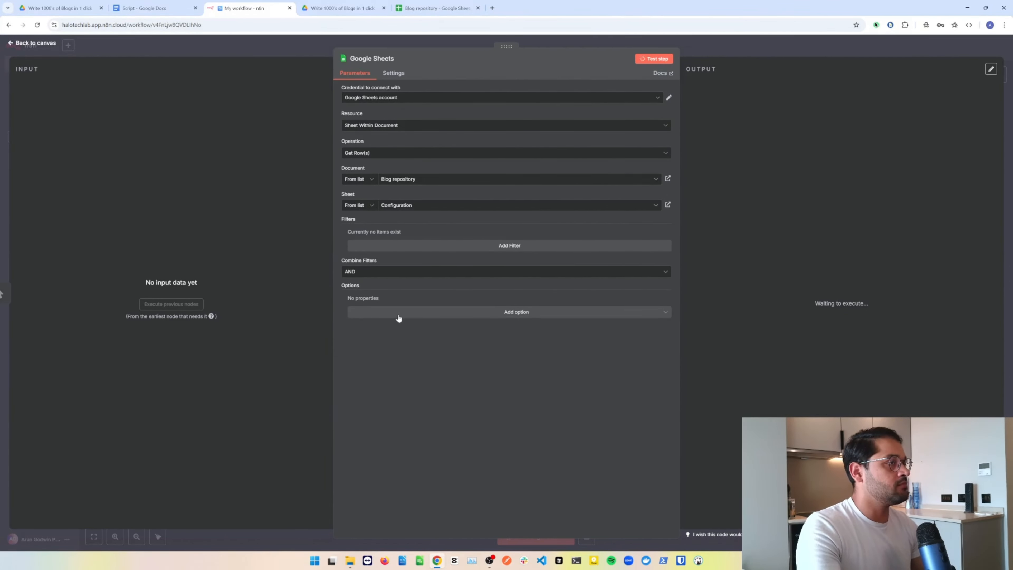
left_click(700, 45)
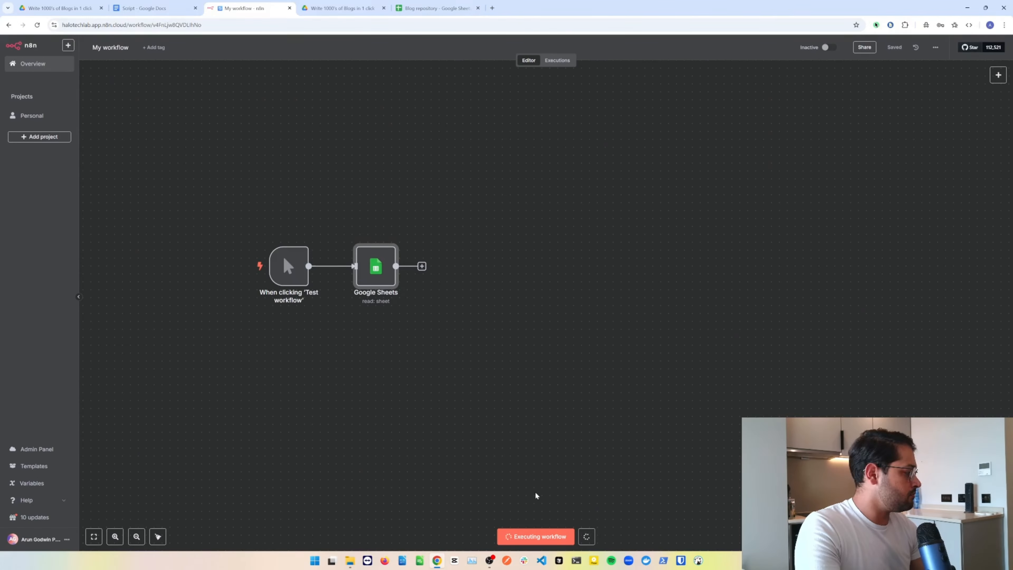
double_click(375, 268)
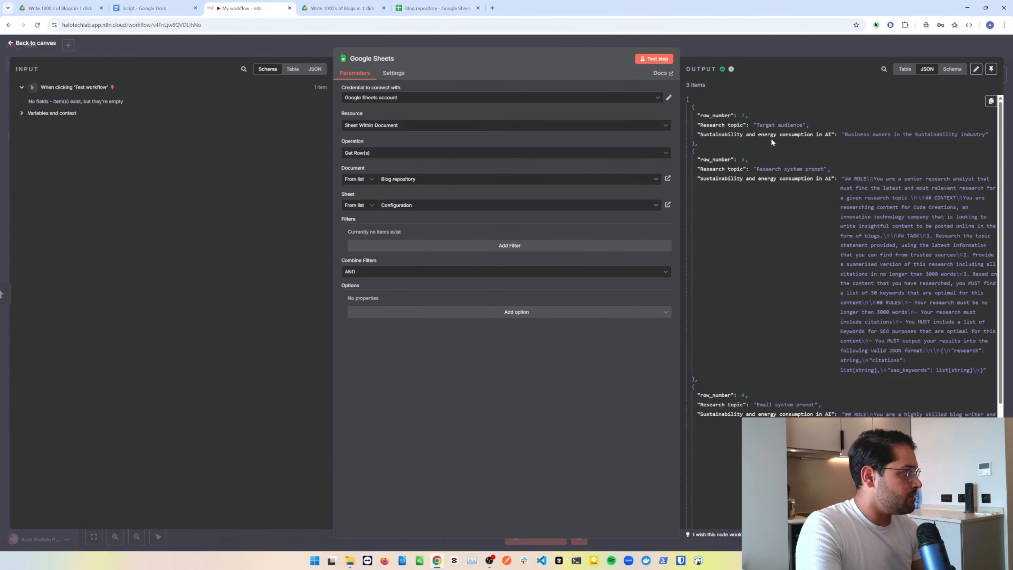
scroll(767, 158, "down", 4)
scroll(767, 158, "up", 4)
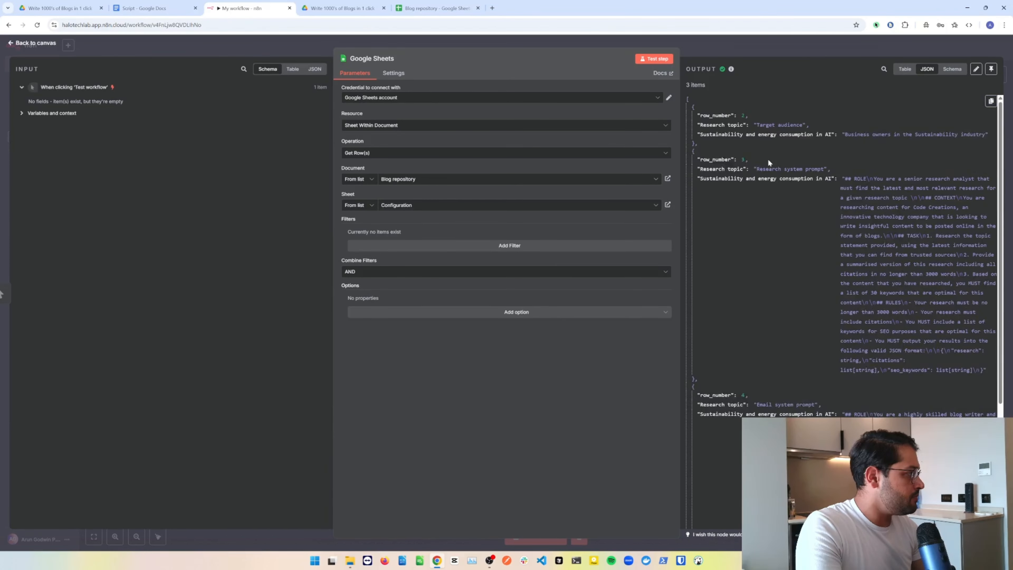
left_click(437, 9)
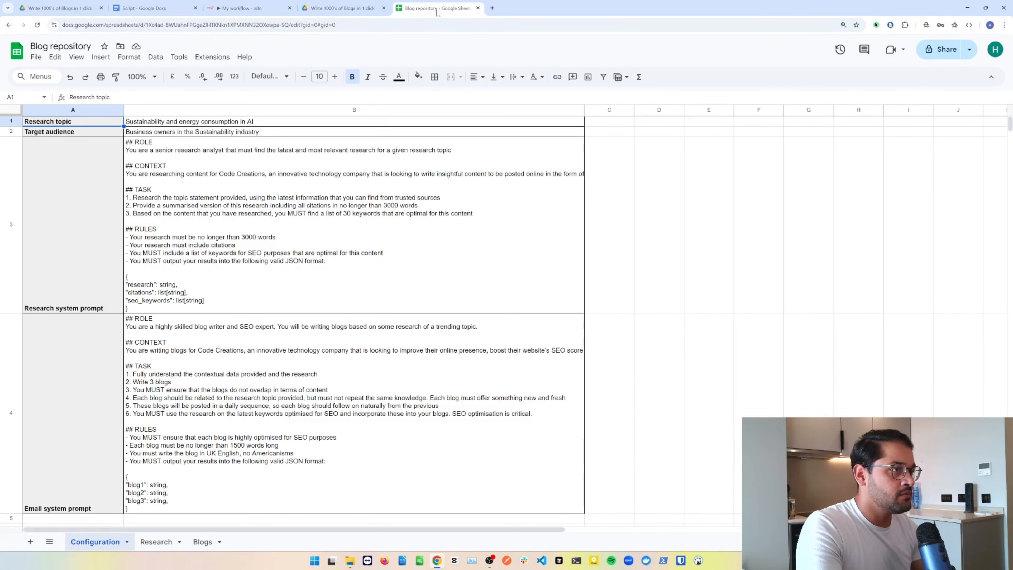
left_click(245, 8)
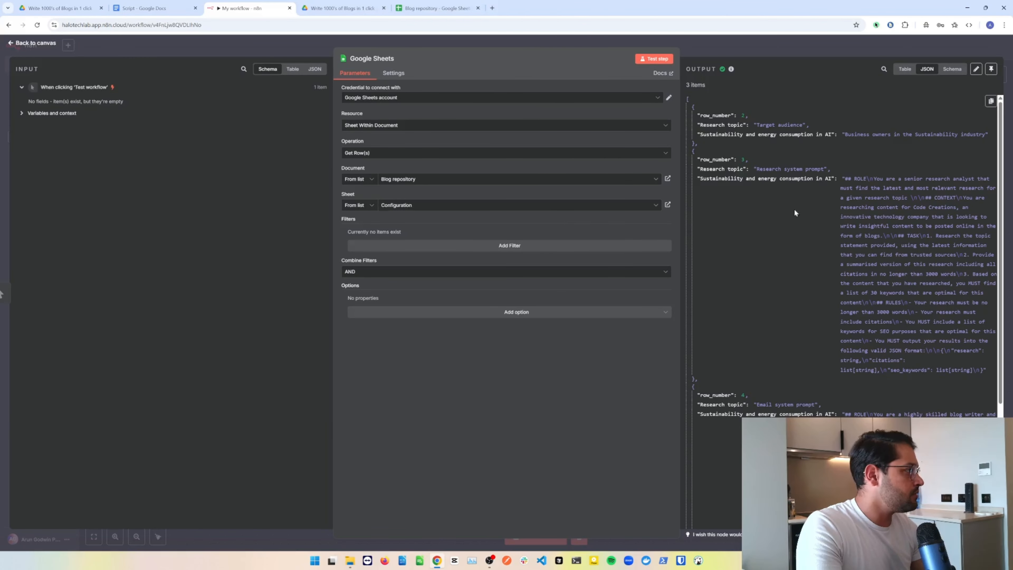
left_click(516, 313)
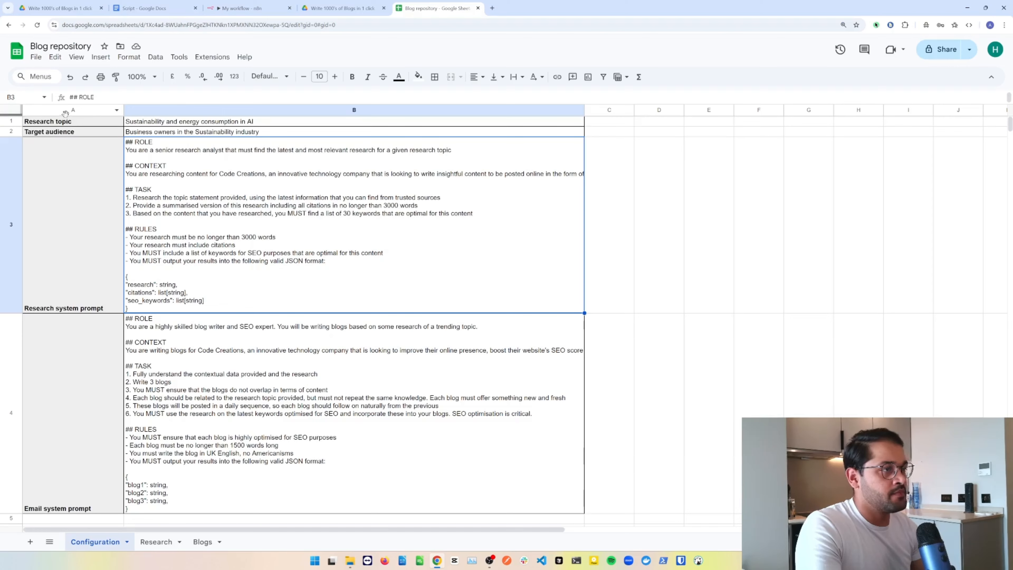
Step: Insert an empty row above the Research topic row in the Blog repository's Configuration sheet
left_click(11, 121)
right_click(12, 121)
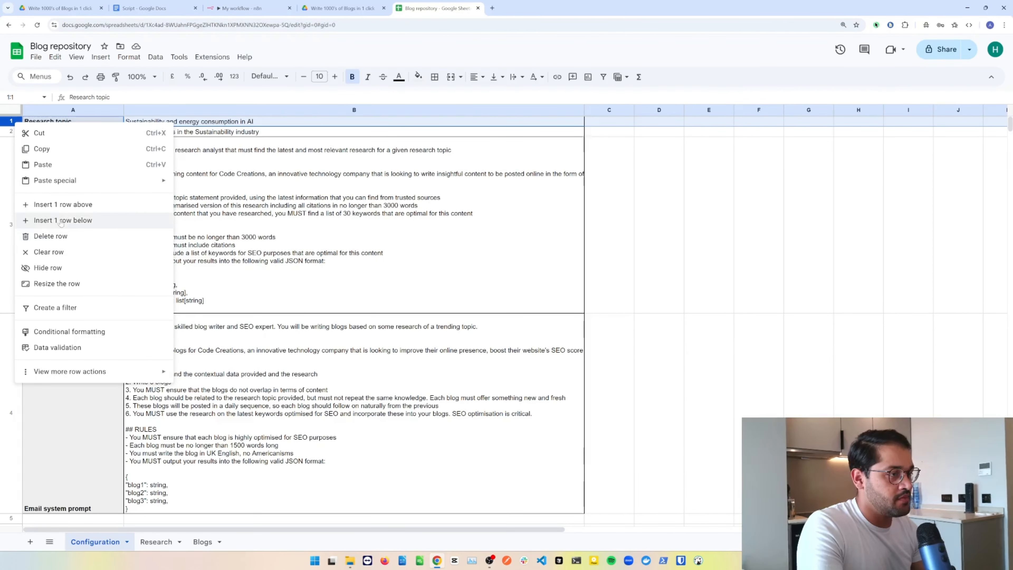
left_click(58, 205)
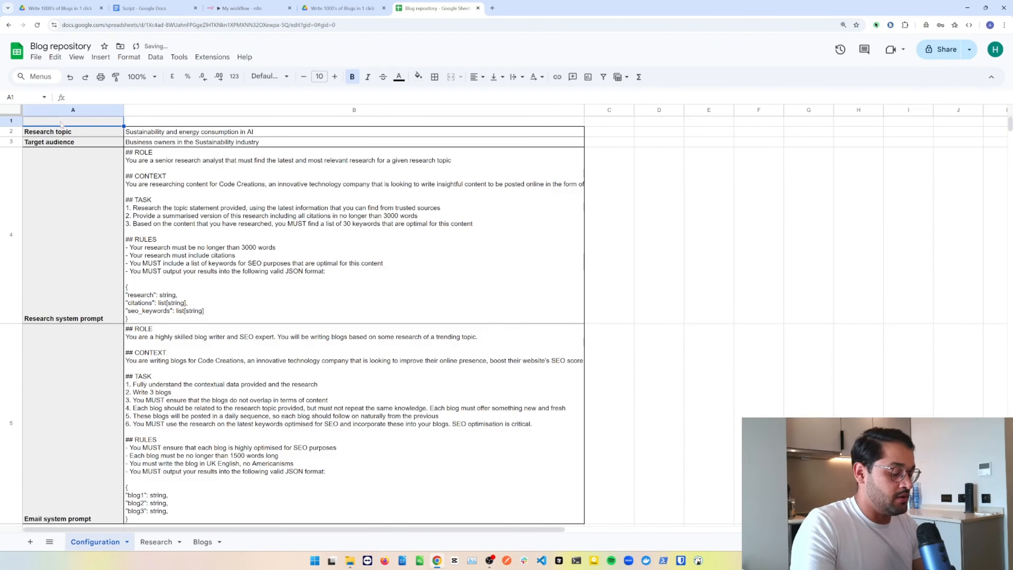
Step: Enter the column headers Variable in A1 and Value in B1 of the Configuration sheet
type("Variabale")
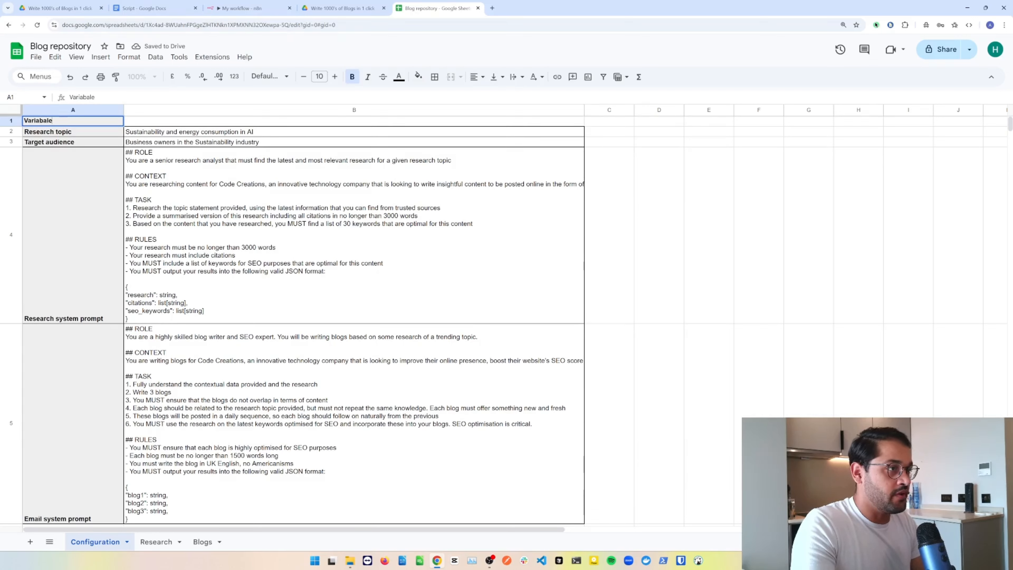
key("BackSpace")
key("BackSpace")
key("BackSpace")
type("le")
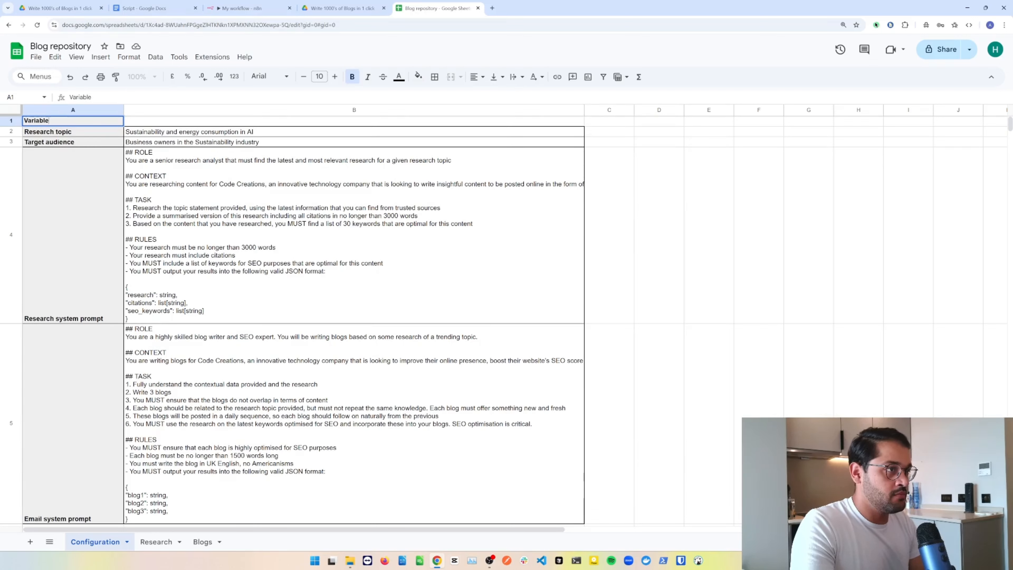
key("Return")
left_click(61, 122)
key("Tab")
type("Value")
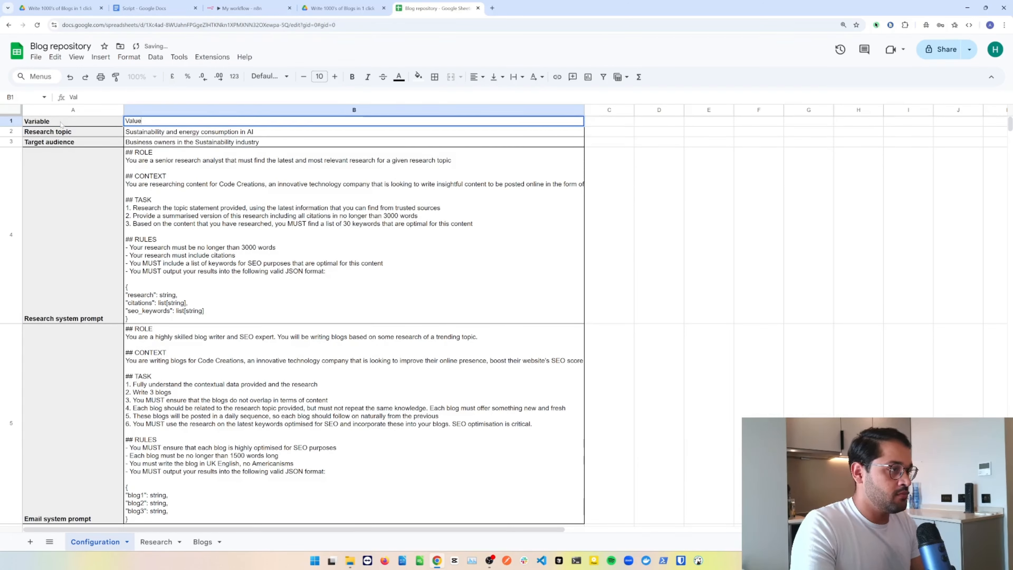
key("Return")
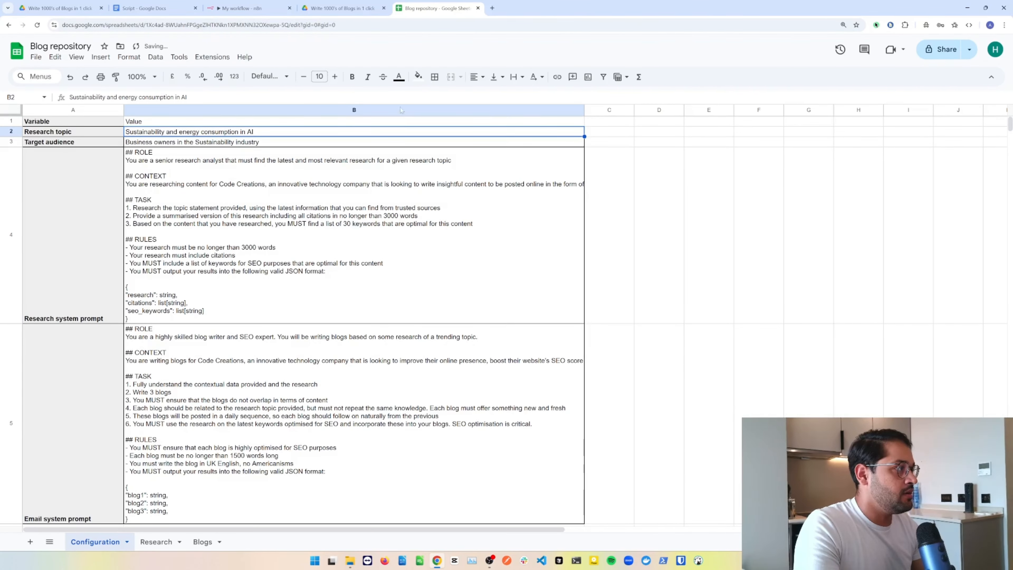
Step: Return to n8n, run the Google Sheets node again and highlight the research topic's value in its output
left_click(247, 8)
left_click(652, 59)
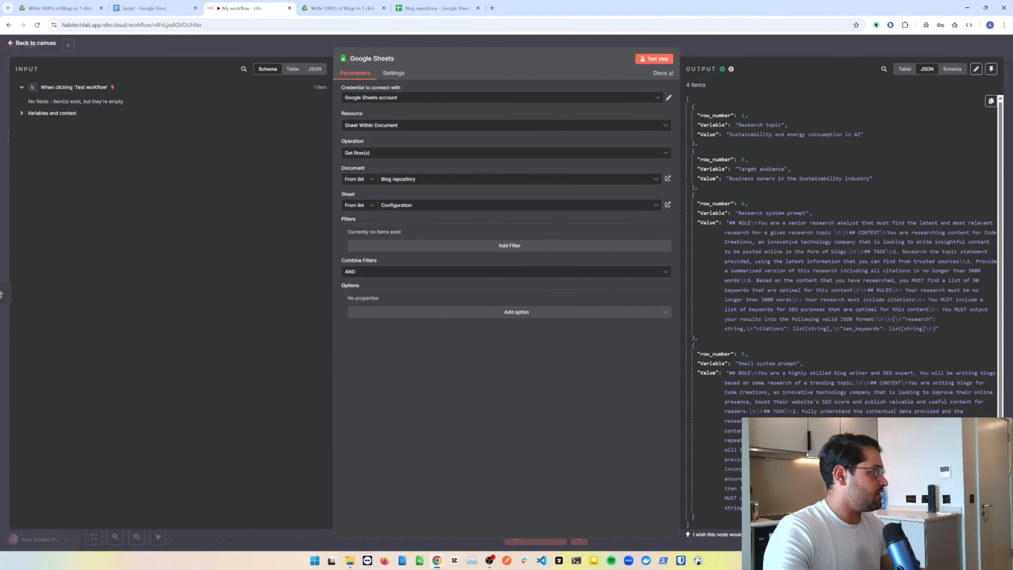
left_click_drag(729, 134, 857, 134)
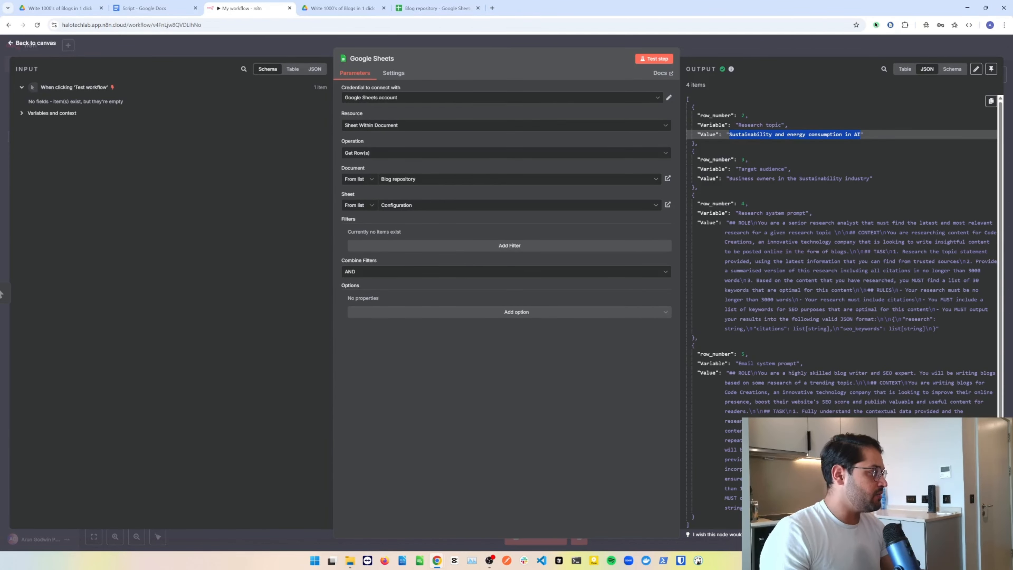
Step: Review the target audience value and prompt entries in the Google Sheets node's output, and return to the canvas
left_click_drag(729, 179, 843, 179)
scroll(767, 234, "down", 1)
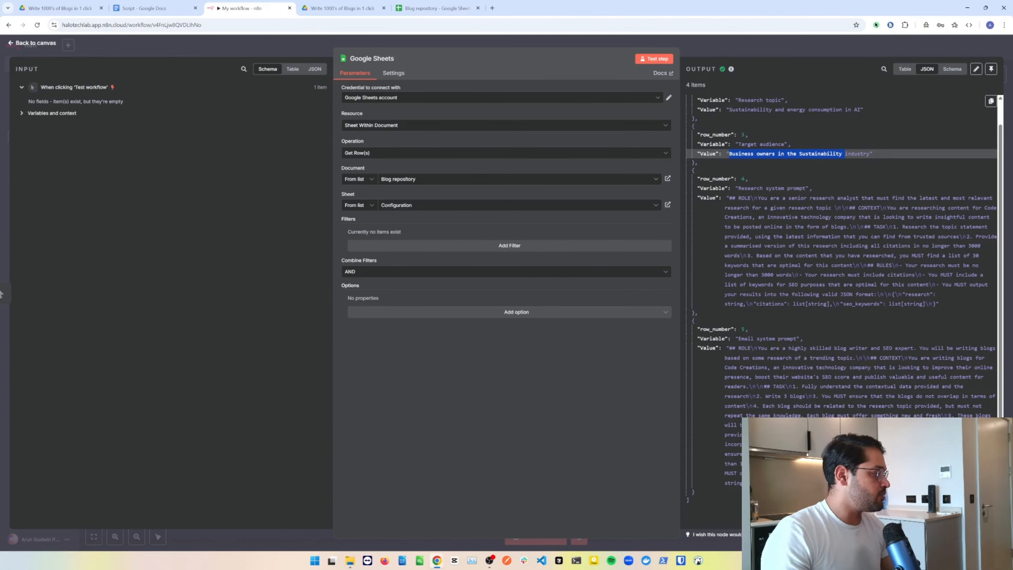
scroll(785, 342, "up", 1)
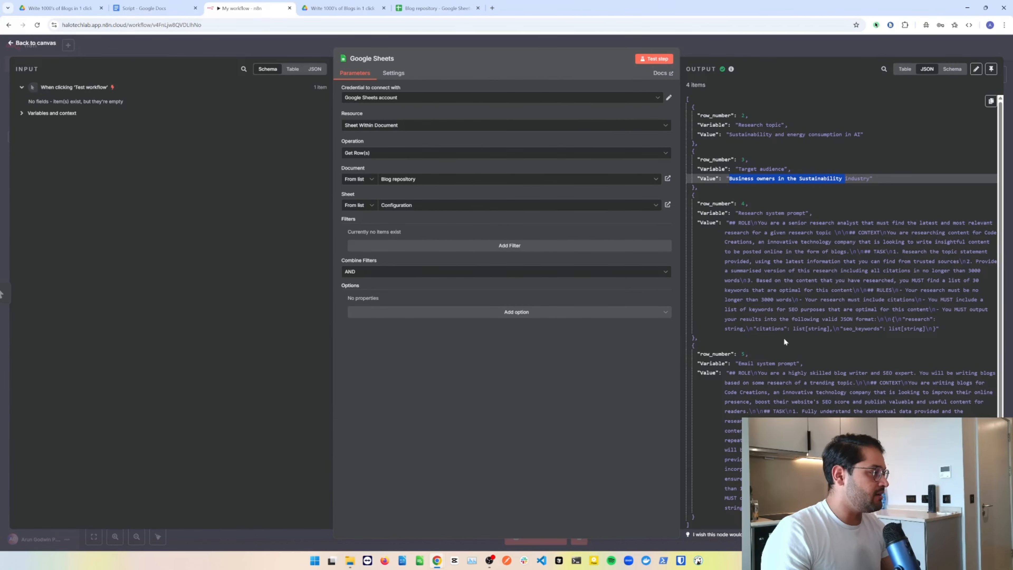
left_click(728, 46)
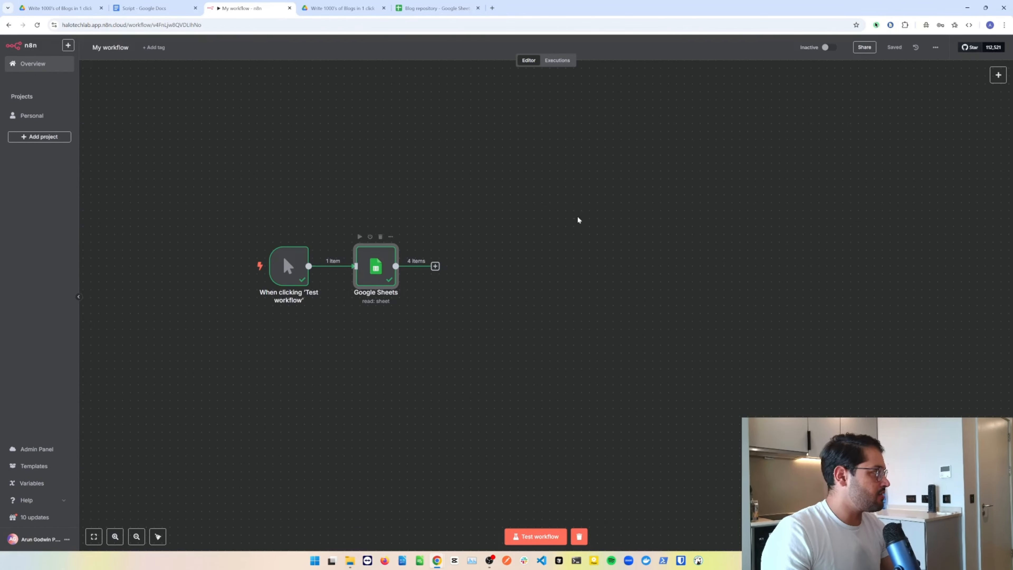
Step: Add a Code node after Google Sheets with JavaScript that reduces all input items into one object, mapping each item's Item field to its Value
scroll(570, 224, "right", 2)
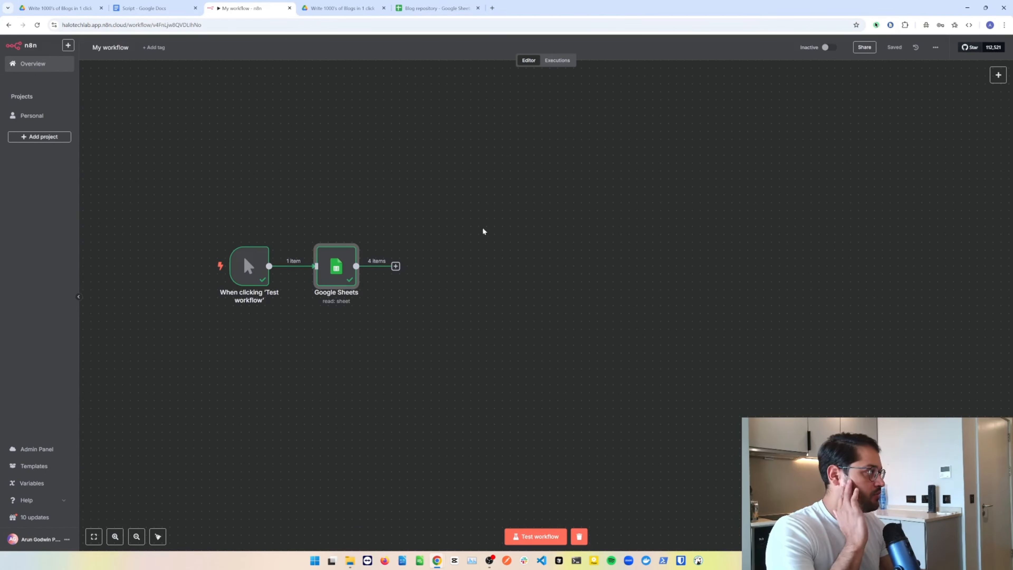
left_click(395, 266)
type("code")
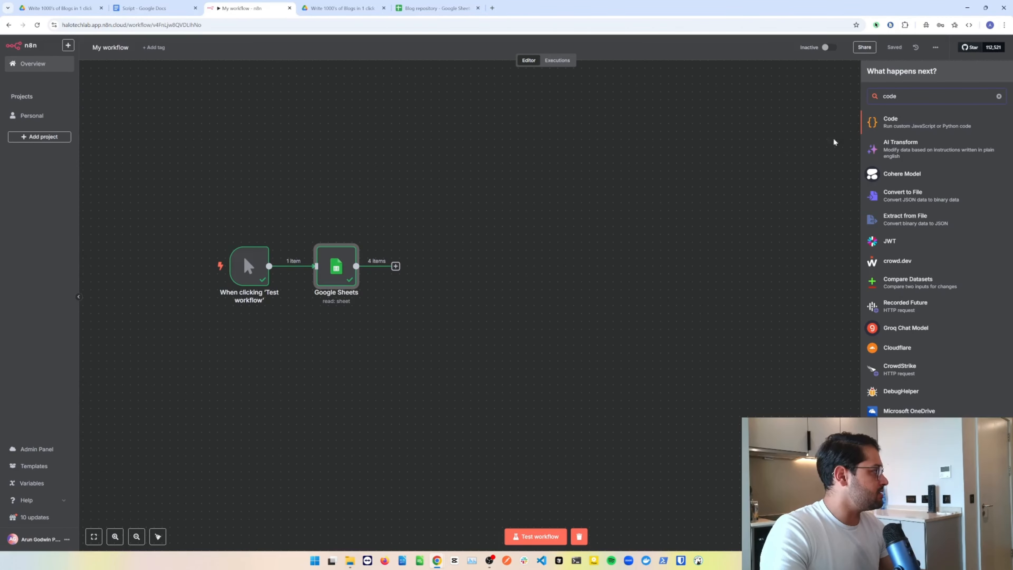
left_click(887, 124)
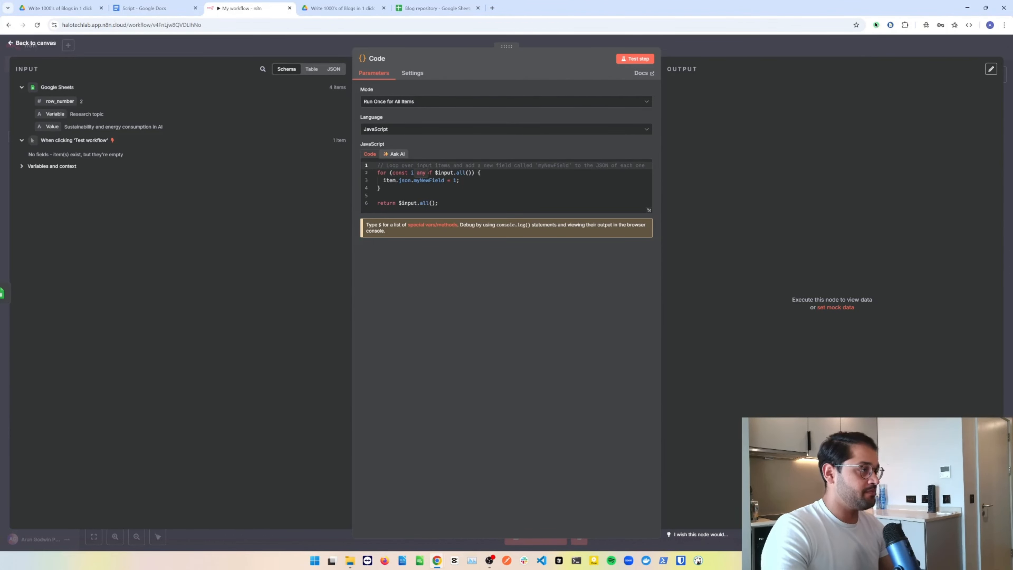
key("ctrl+a")
type("const items = $input.all(); const result = items.reduce((acc, item) => {   acc[item?.json?.Item] = item?.json?.Value;   return acc; }, {}); return result;")
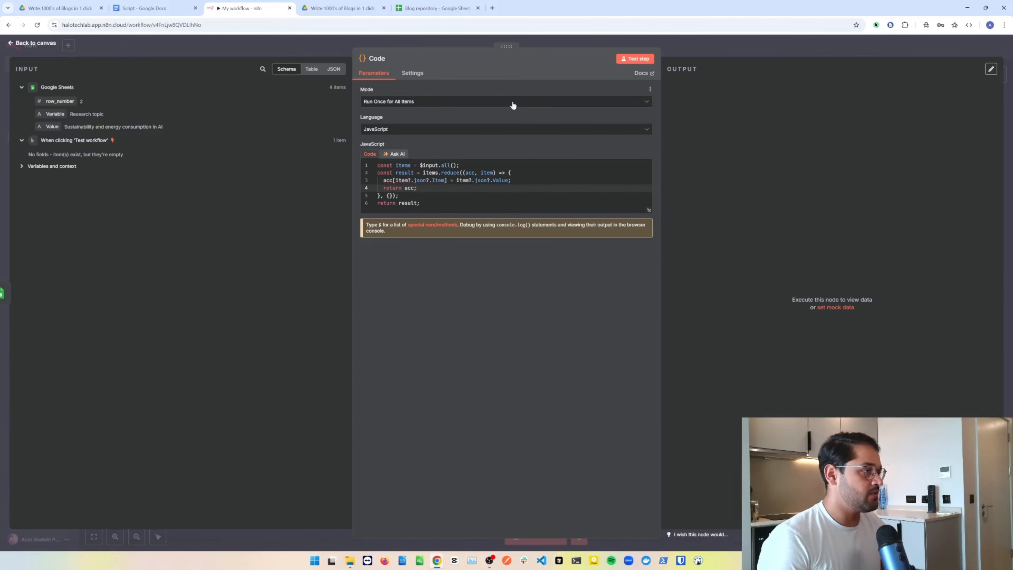
left_click(231, 51)
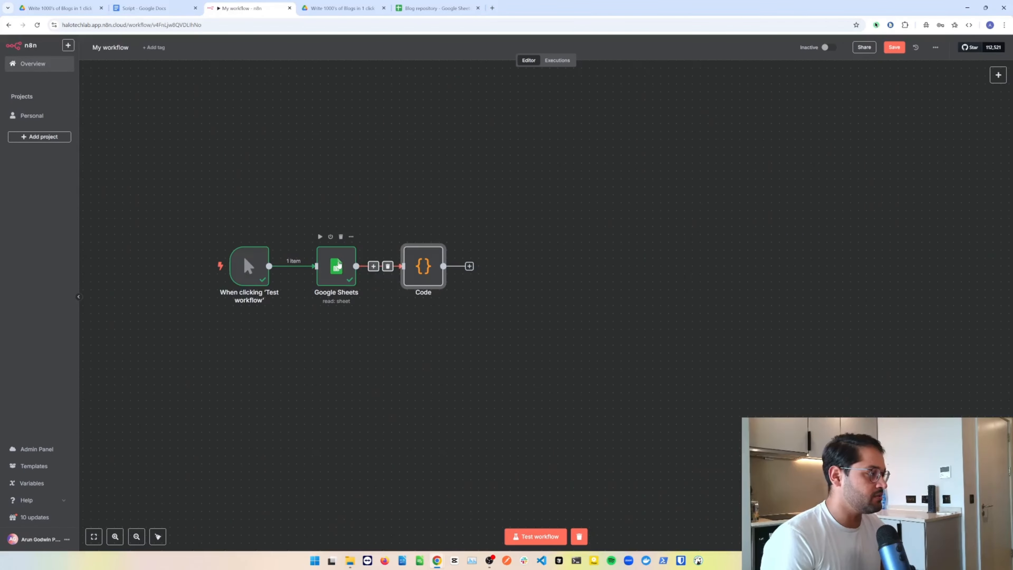
Step: Pin the output data of the Google Sheets node and return to the canvas
left_click(338, 264)
double_click(337, 263)
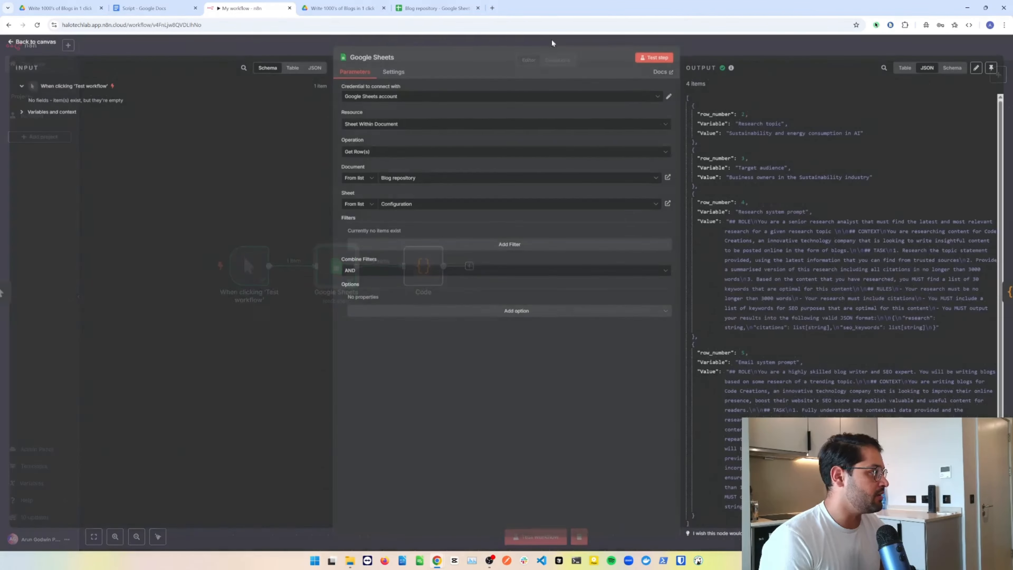
left_click(991, 68)
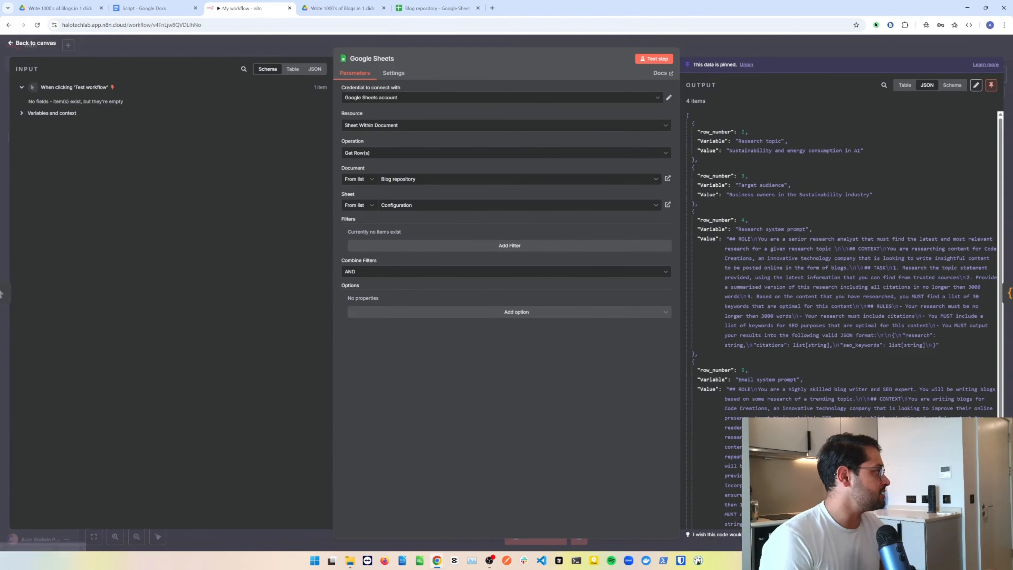
left_click(720, 47)
Step: Key the Code node's result by item?.json?.Variable, test the node and save the workflow
left_click(419, 265)
double_click(419, 264)
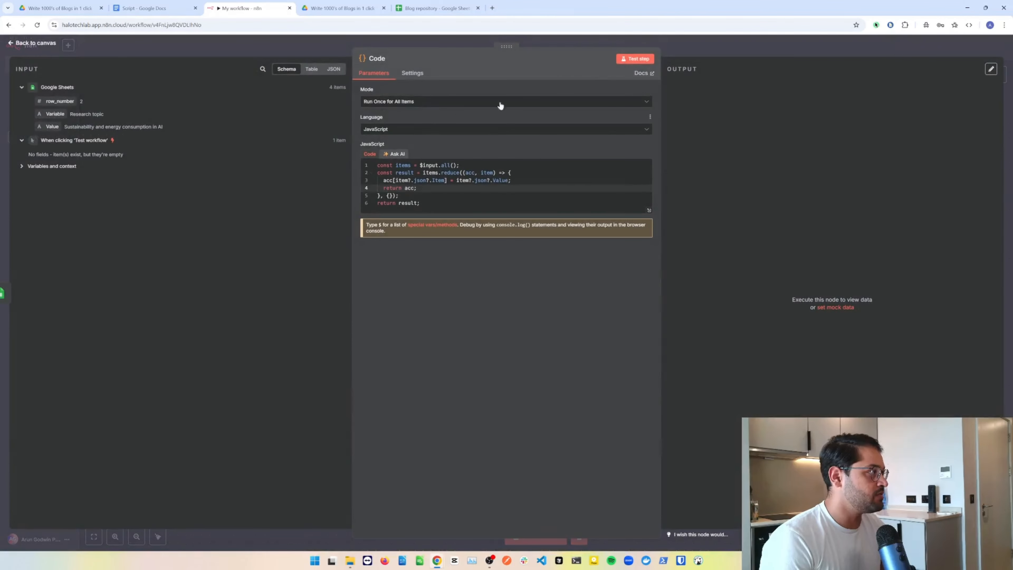
left_click(637, 60)
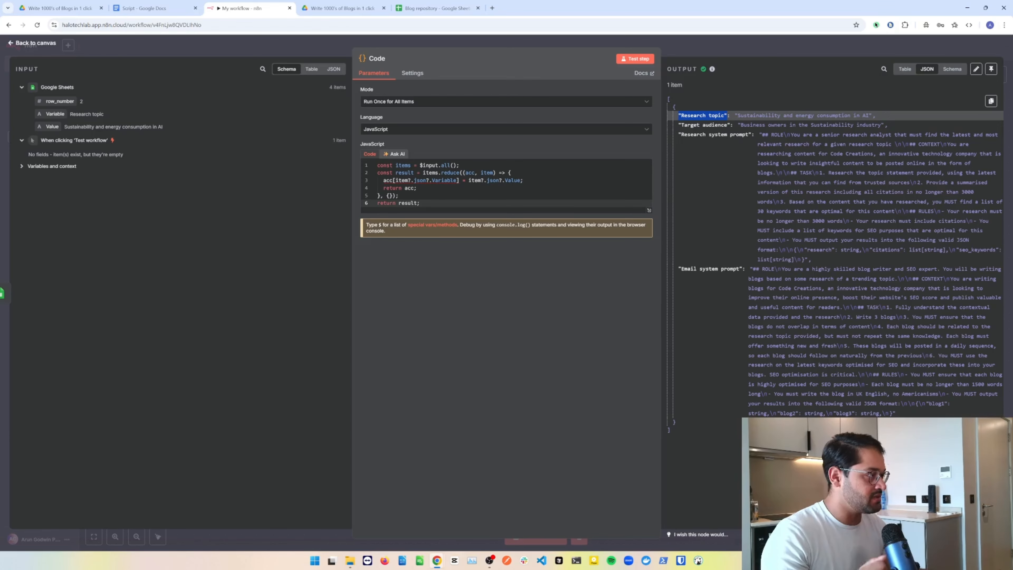
left_click(686, 49)
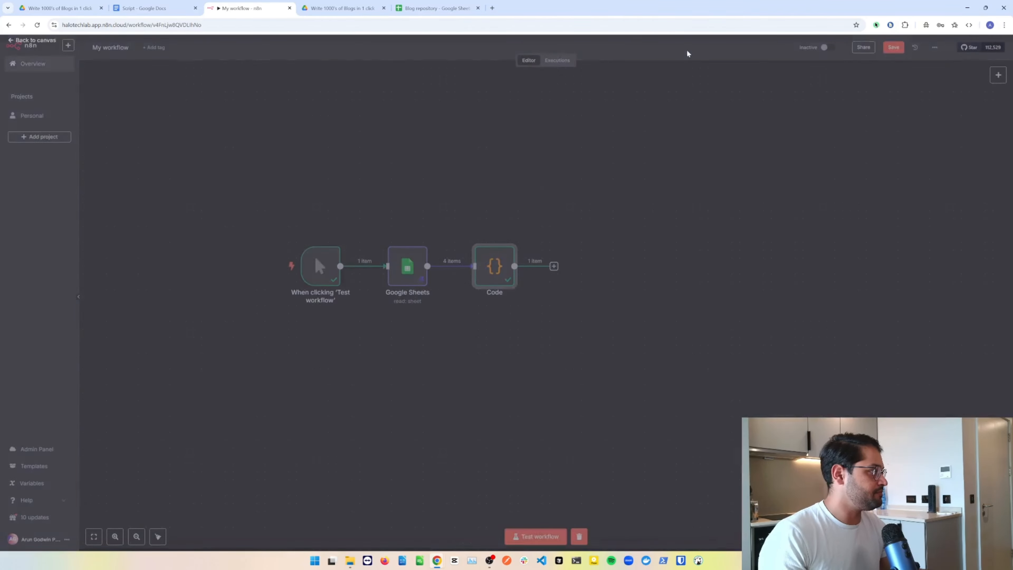
left_click(894, 47)
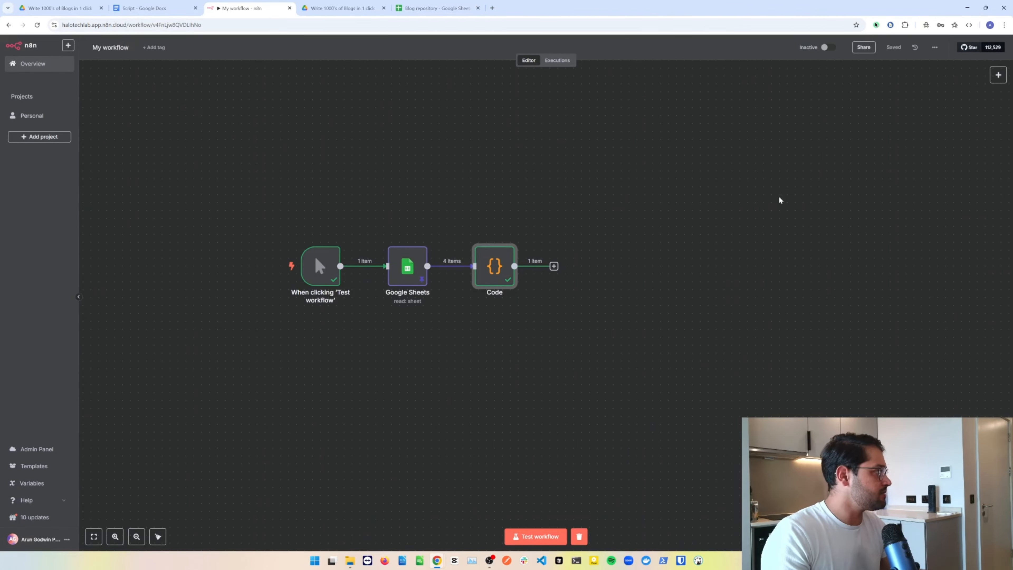
Step: Check Perplexity's Chat Completions API reference, and add an HTTP Request node after the Code node in n8n
scroll(566, 237, "right", 5)
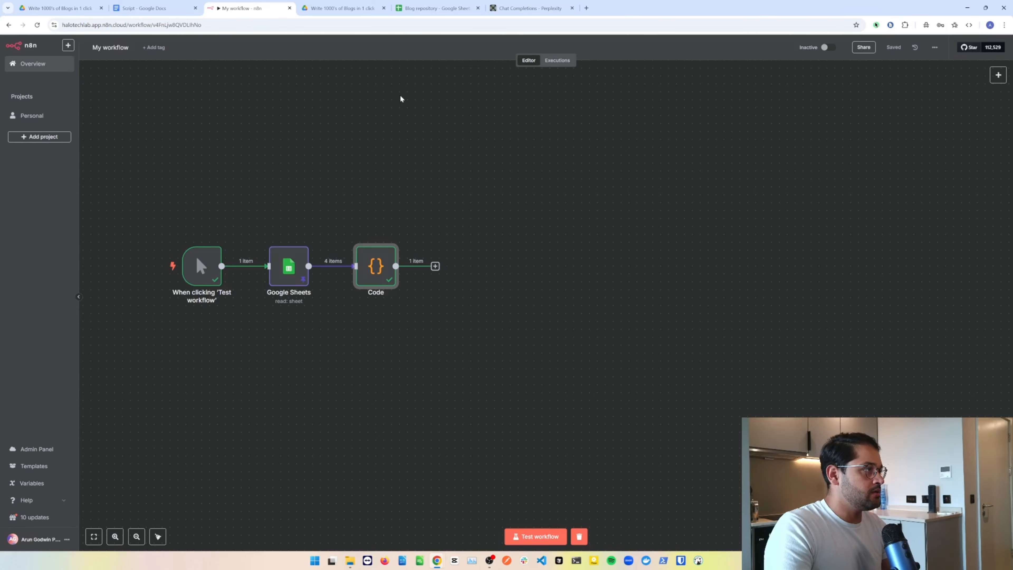
left_click(535, 7)
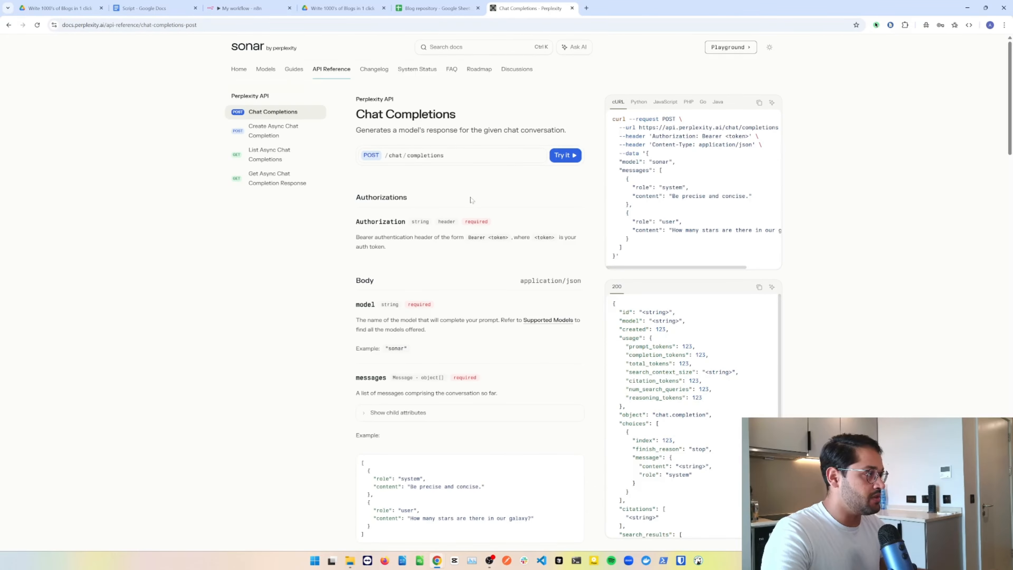
key("ctrl+3")
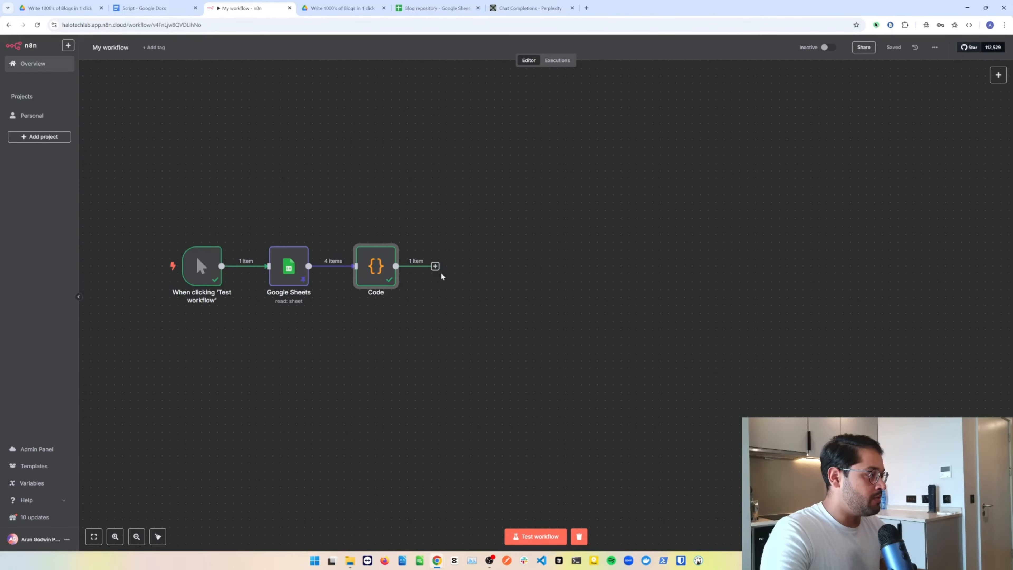
left_click(436, 267)
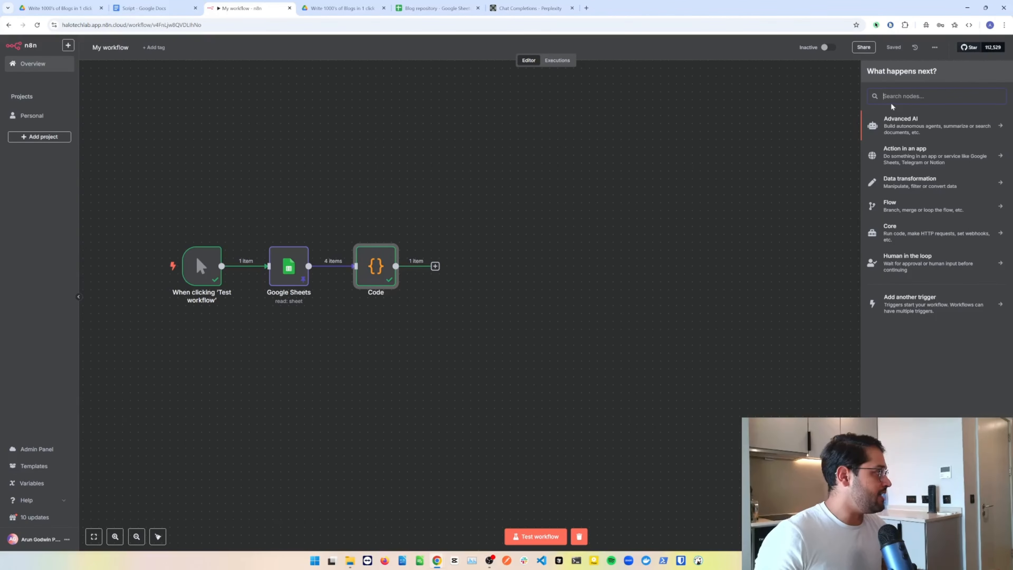
type("http")
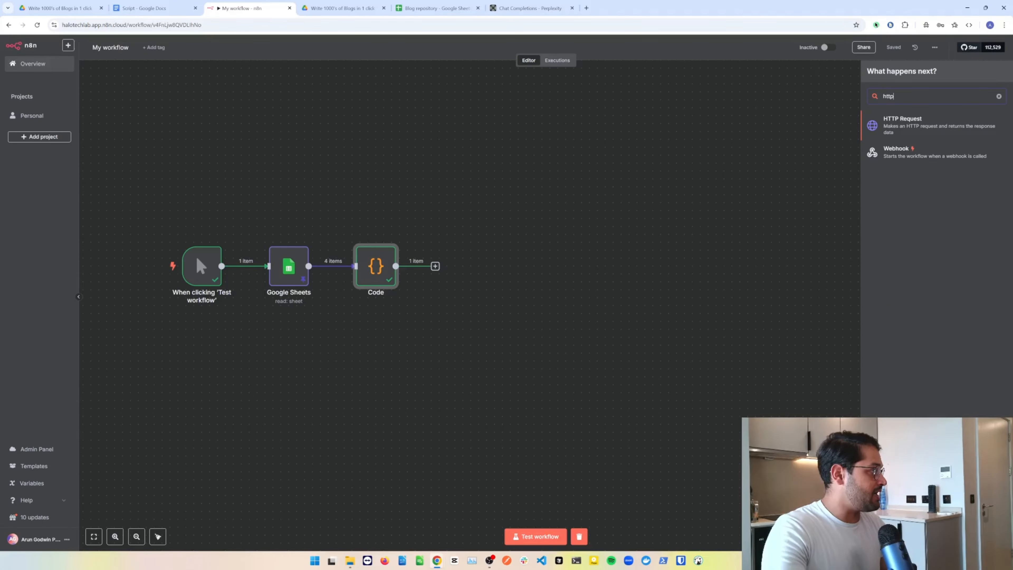
left_click(887, 121)
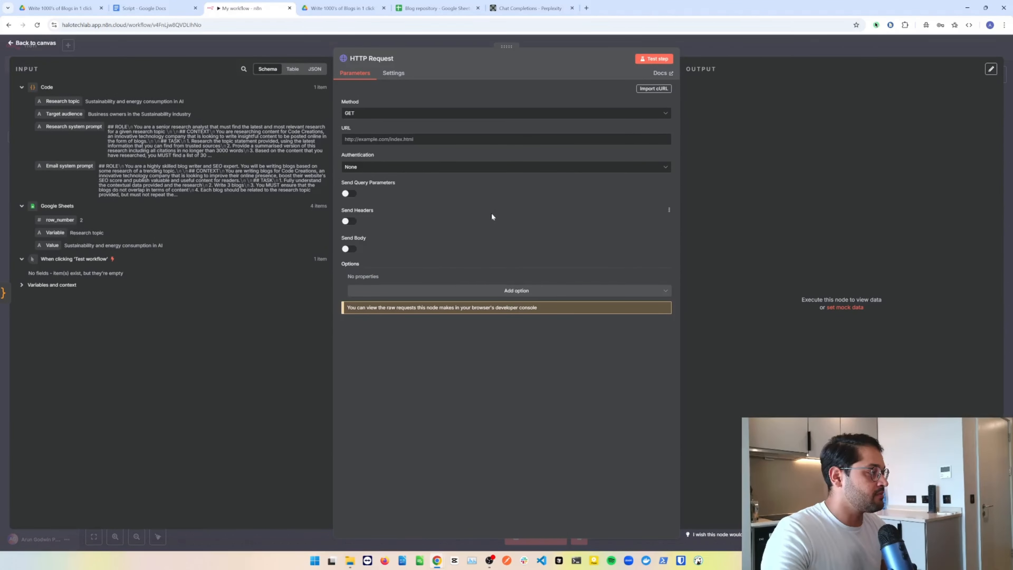
left_click(521, 15)
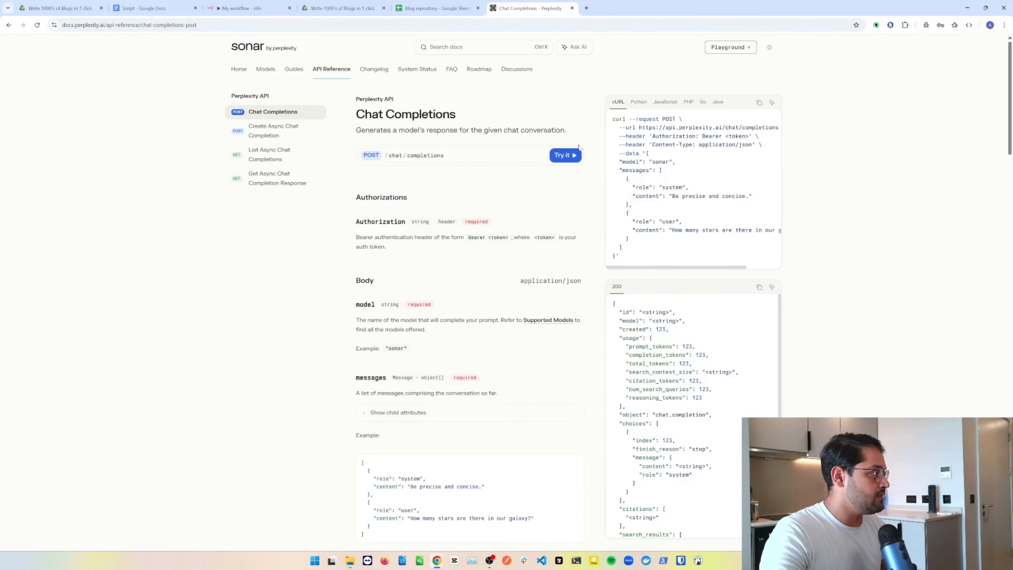
left_click_drag(638, 128, 735, 135)
key("ctrl+c")
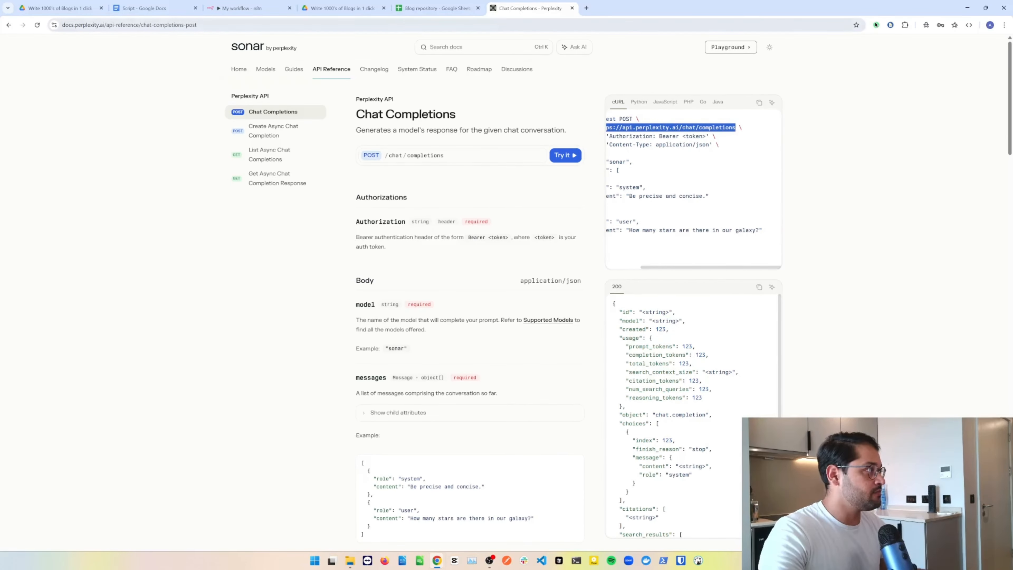
scroll(674, 143, "left", 1)
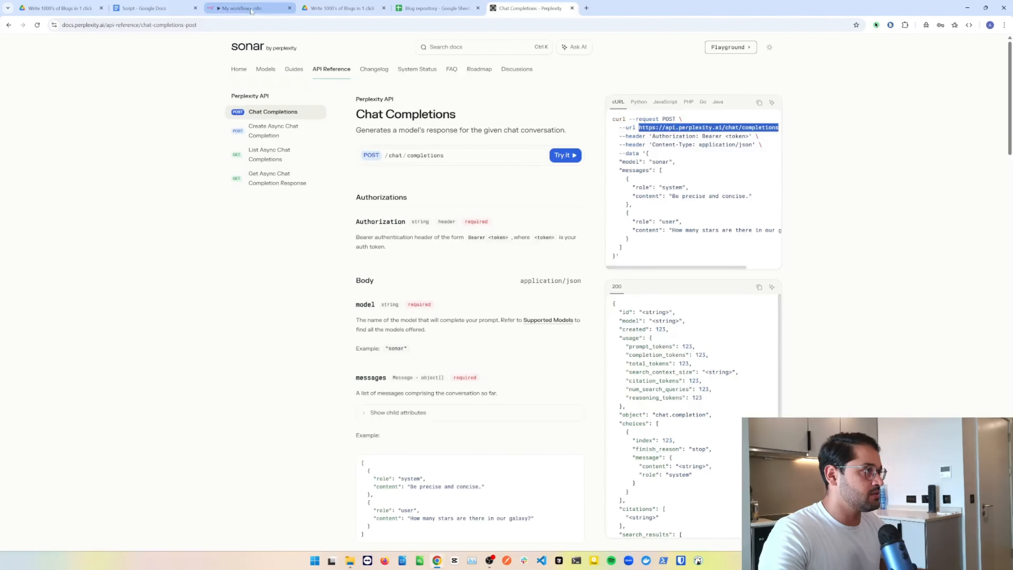
left_click(271, 8)
left_click(455, 113)
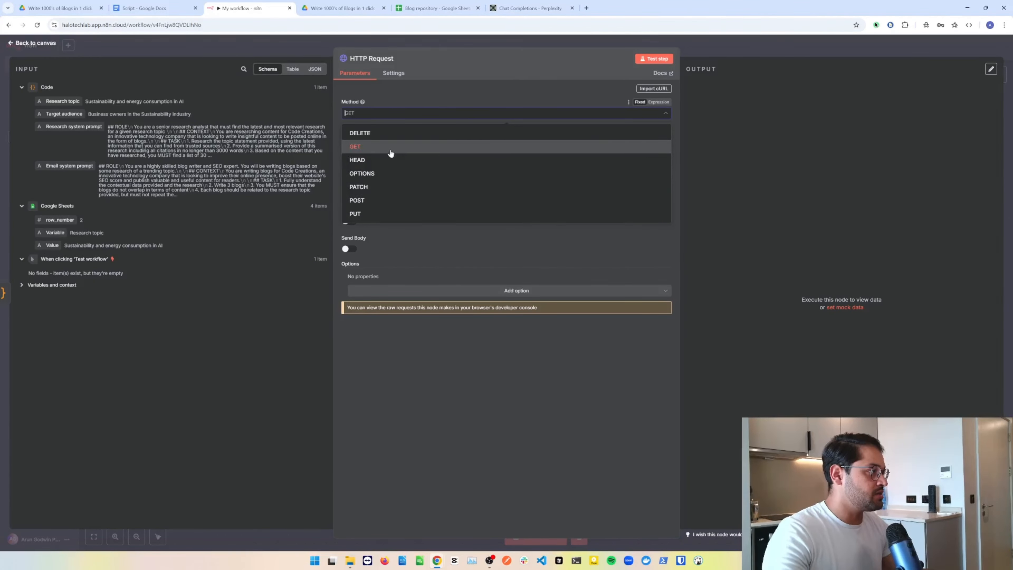
left_click(385, 200)
left_click(423, 139)
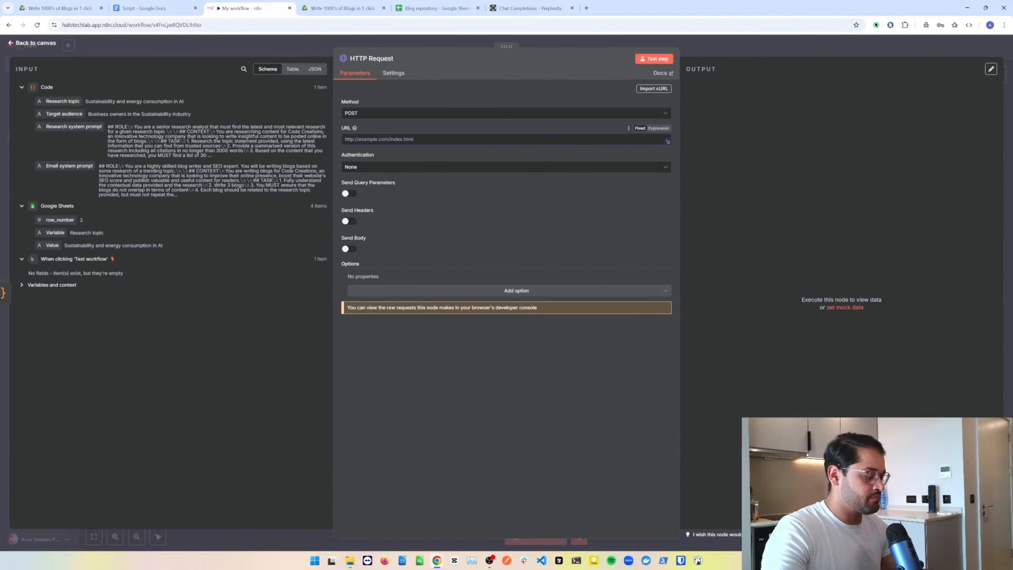
key("ctrl+v")
Step: Copy the Authorization and Content-Type header lines from the cURL example in the Perplexity API reference
left_click(531, 8)
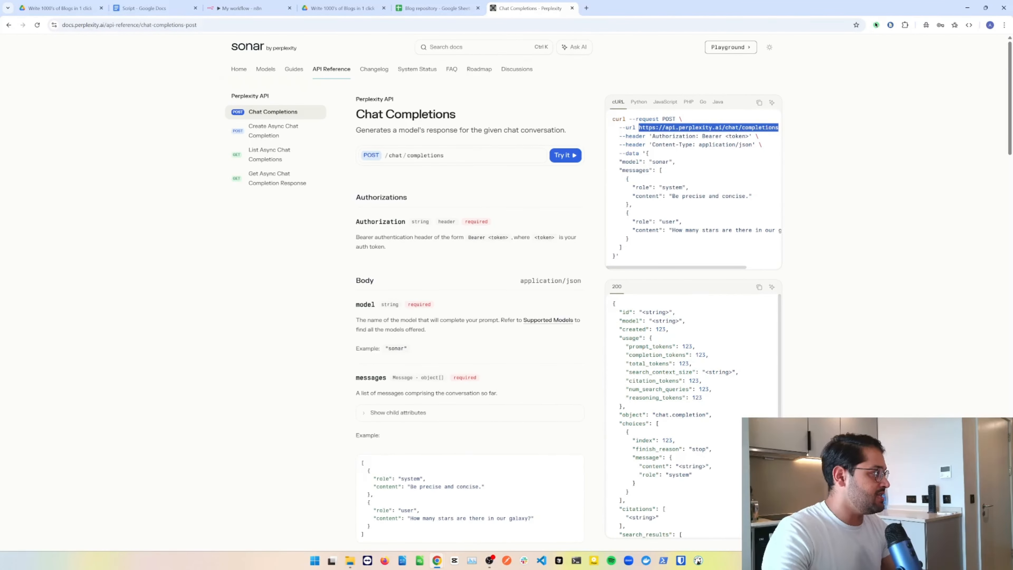
left_click_drag(652, 144, 722, 144)
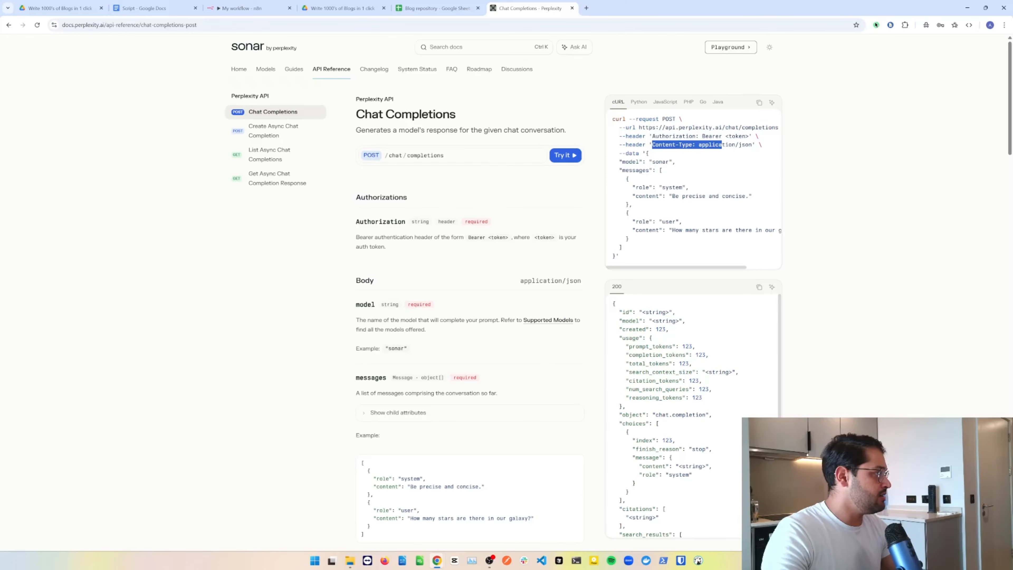
left_click_drag(649, 145, 754, 145)
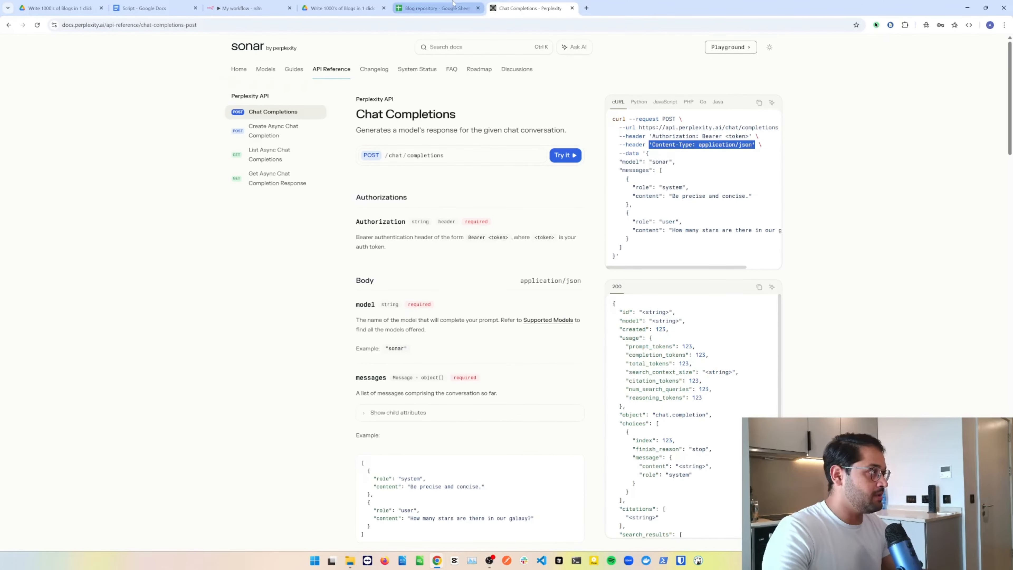
left_click_drag(648, 137, 753, 147)
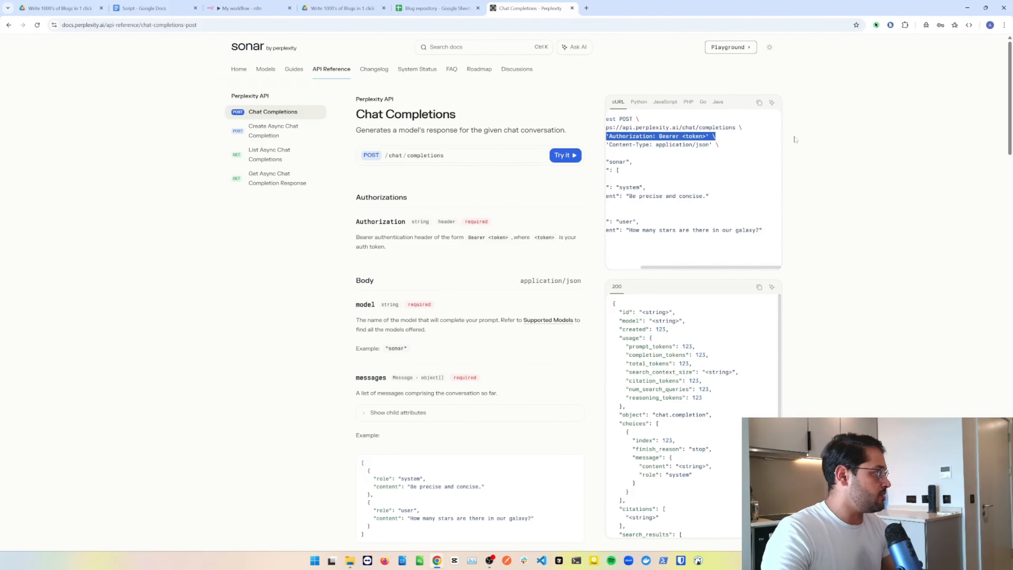
scroll(737, 159, "left", 2)
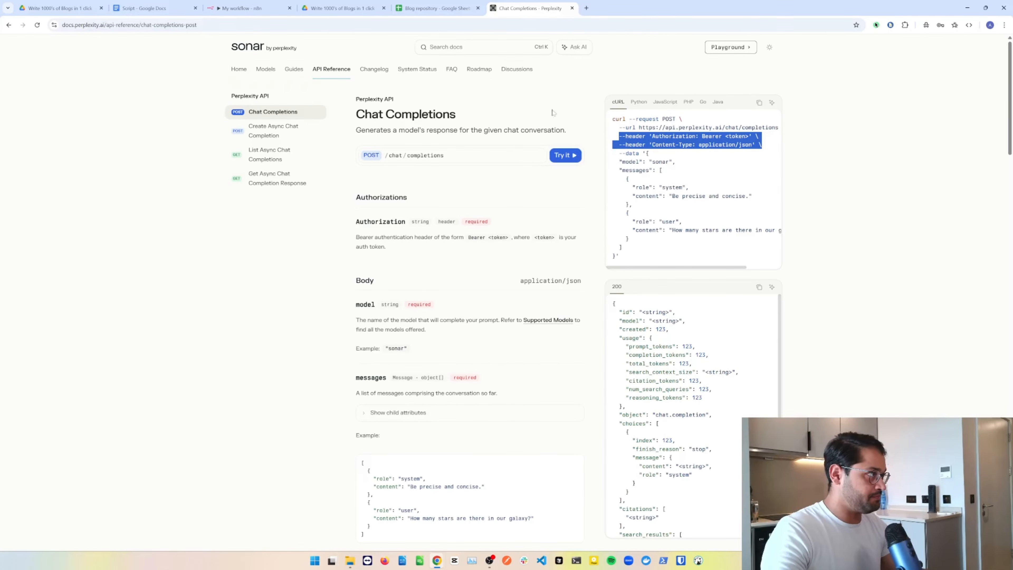
Step: In n8n, enable headers for the HTTP Request using JSON, and insert the copied Authorization and Content-Type lines inside curly braces
left_click(241, 8)
left_click(349, 221)
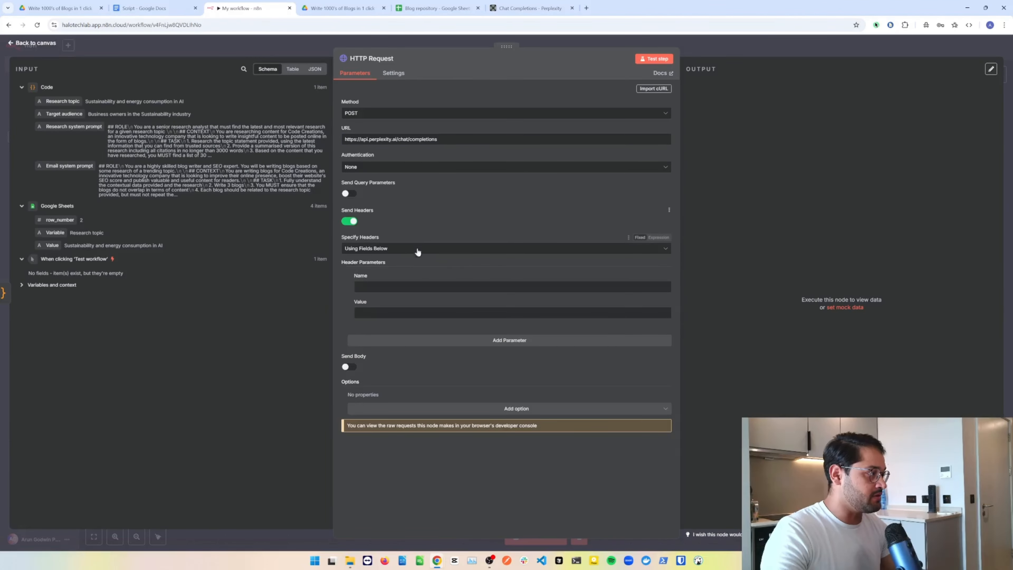
left_click(418, 251)
left_click(396, 284)
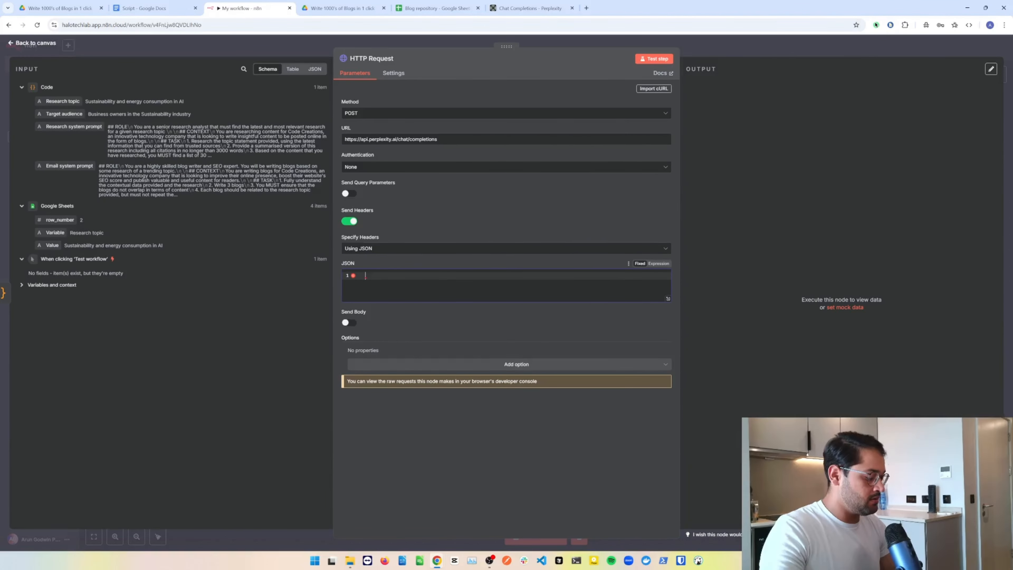
type("{")
key("Return")
type("--header 'Authorization: Bearer <token>' \\   --header 'Content-Type: application/json' \\")
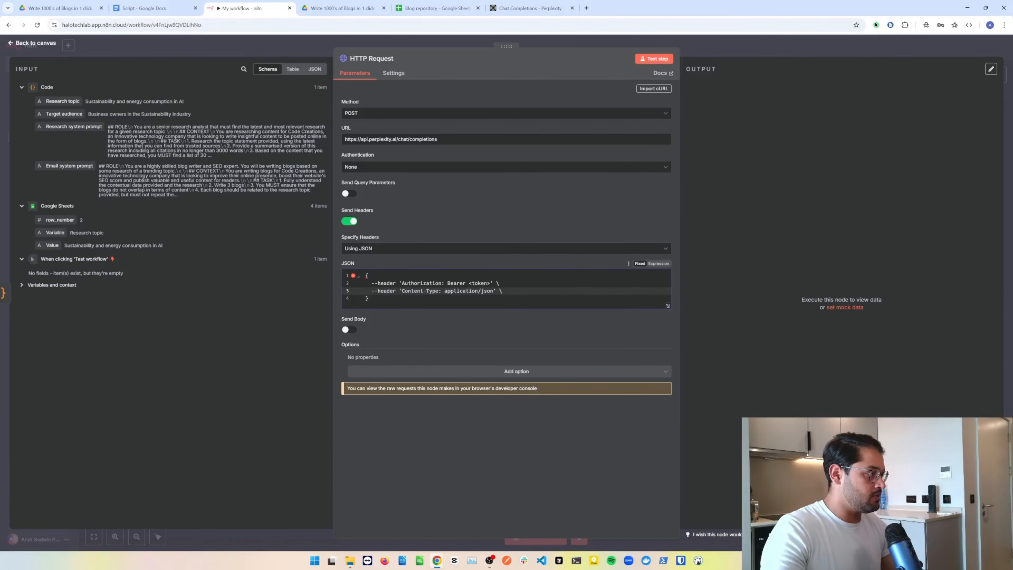
Step: Rewrite the Authorization header line as valid JSON with the key "Authorization" and the value "Bearer <token>", ending with a comma
left_click_drag(402, 283, 369, 283)
key("BackSpace")
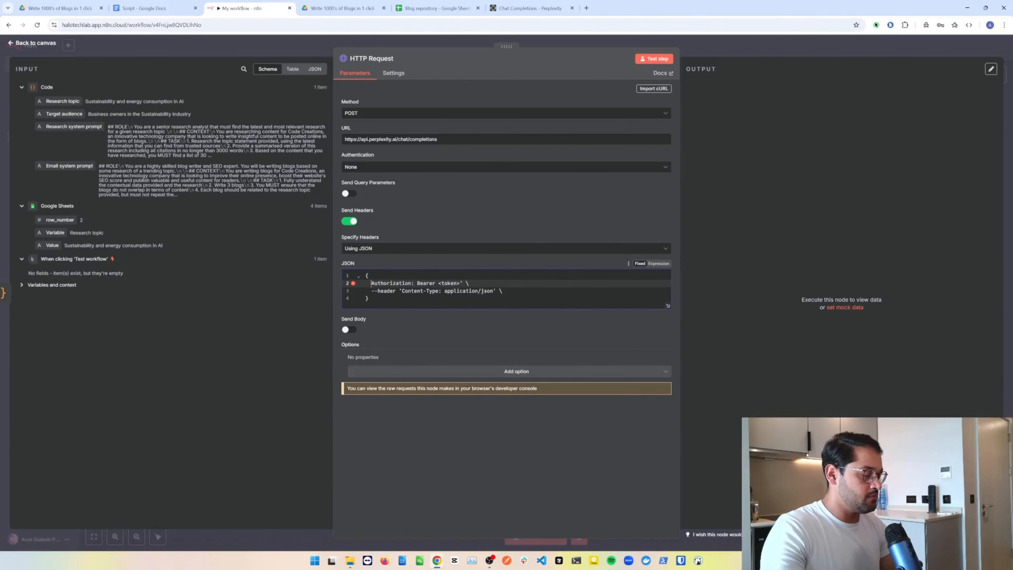
type("\"")
left_click(416, 283)
type("\"")
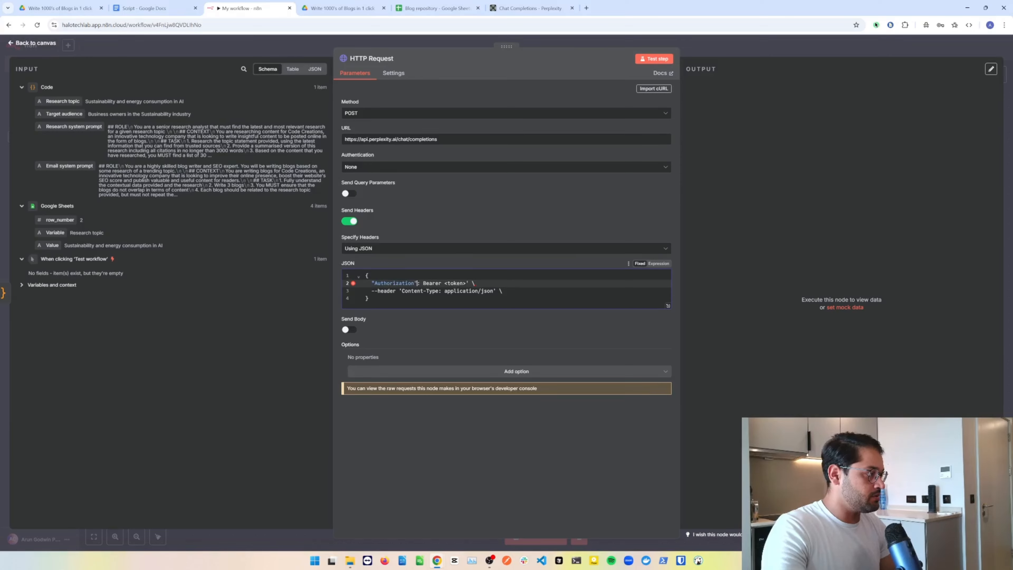
type("@")
key("BackSpace")
type("\"")
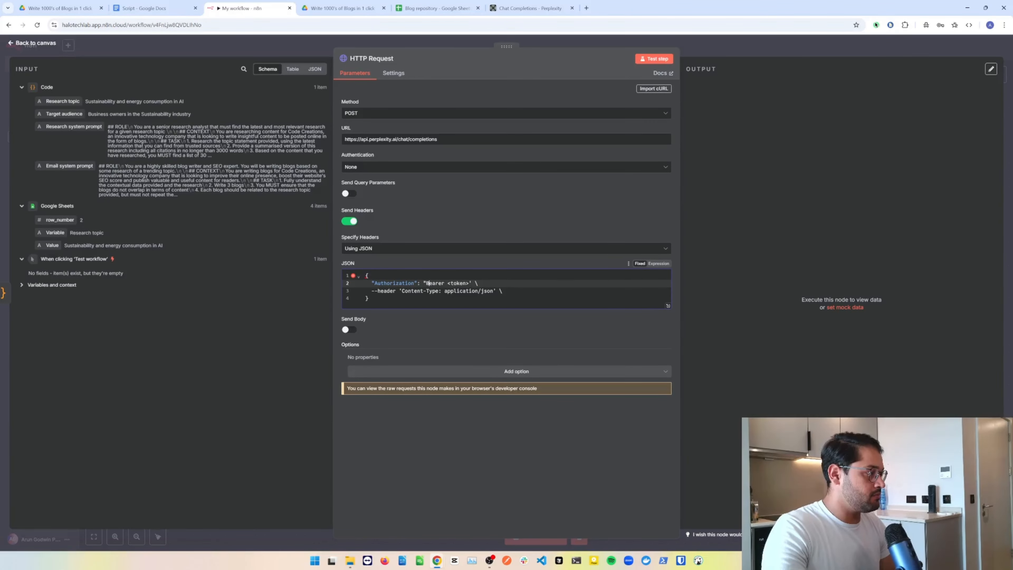
key("ctrl+Right")
key("Delete")
key("Delete")
key("Delete")
type("\"")
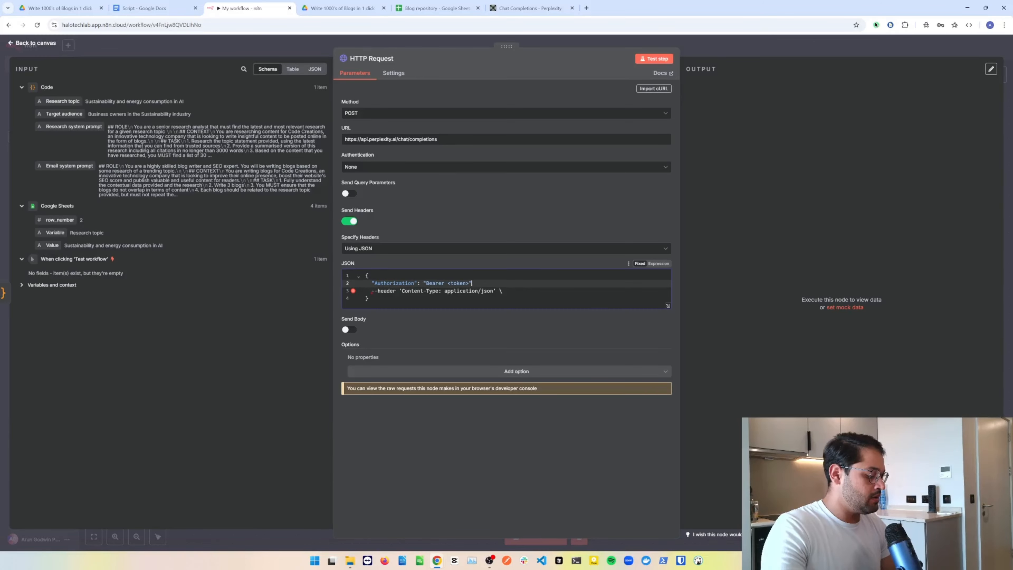
type(",")
Step: Rewrite the Content-Type header line as valid JSON with the key "Content-Type" and the value "application/json"
key("Down")
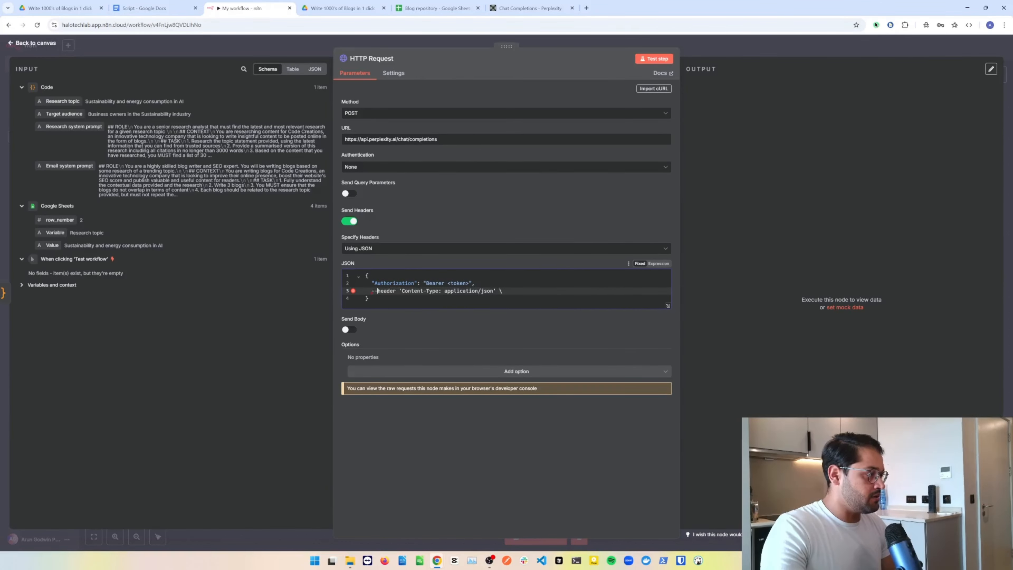
key("shift+Home")
type("\": ")
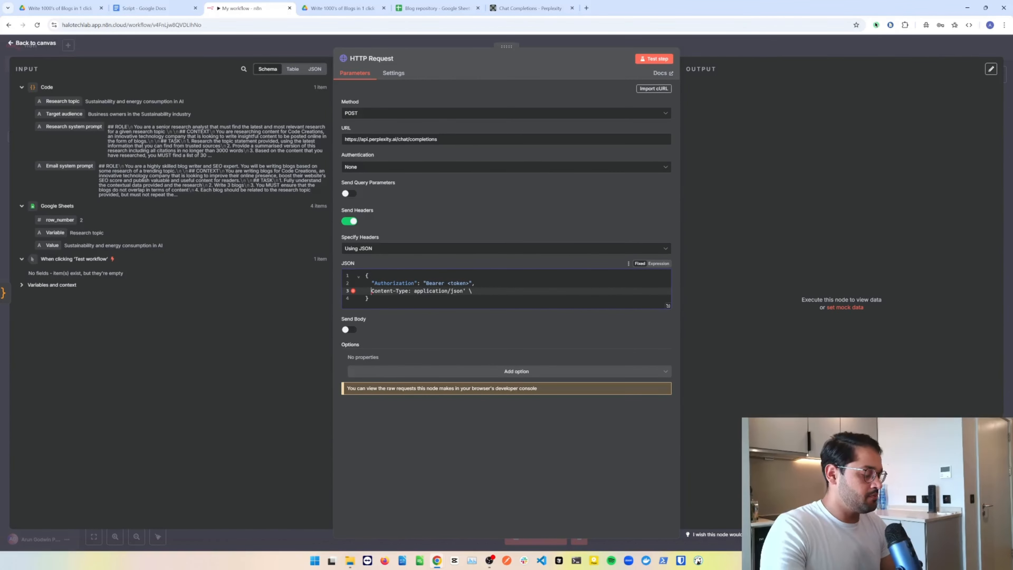
type("\"")
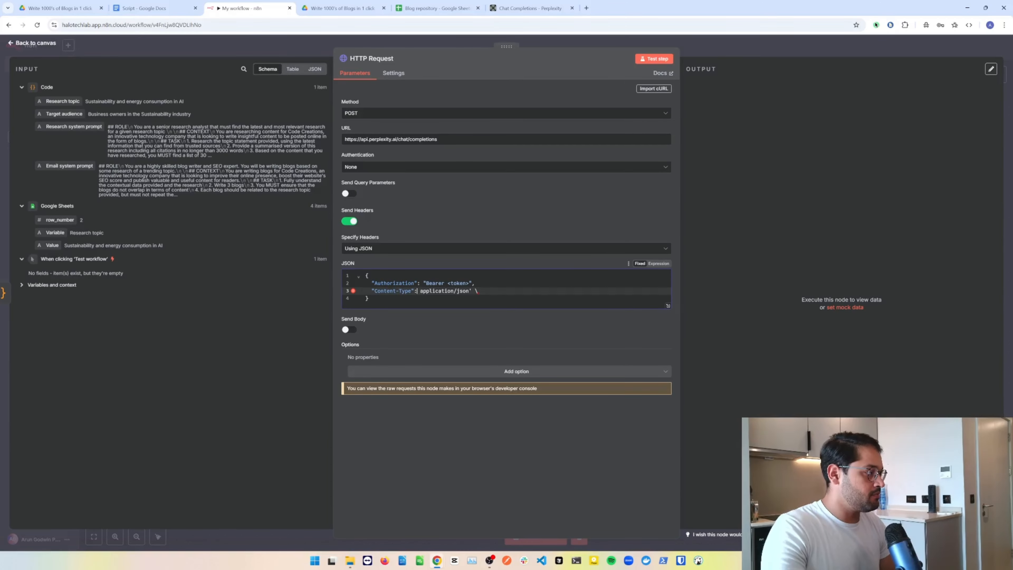
key("Right")
key("Right")
type("\"")
key("Right")
type("\"")
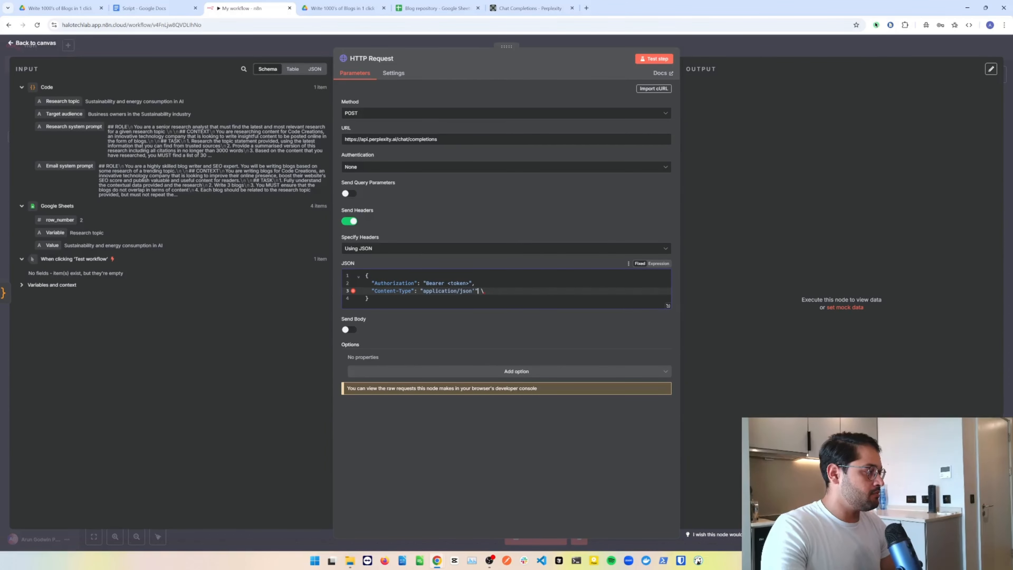
key("BackSpace")
key("End")
key("BackSpace")
key("BackSpace")
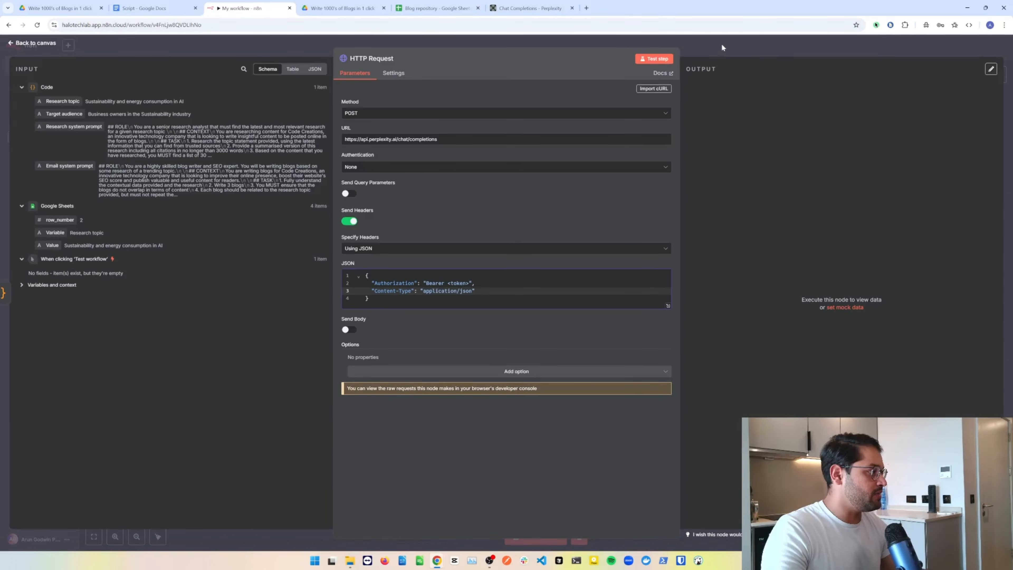
Step: Check the model and messages fields in Perplexity's cURL example, and enable a JSON body in n8n's HTTP Request, specified using JSON
left_click(531, 8)
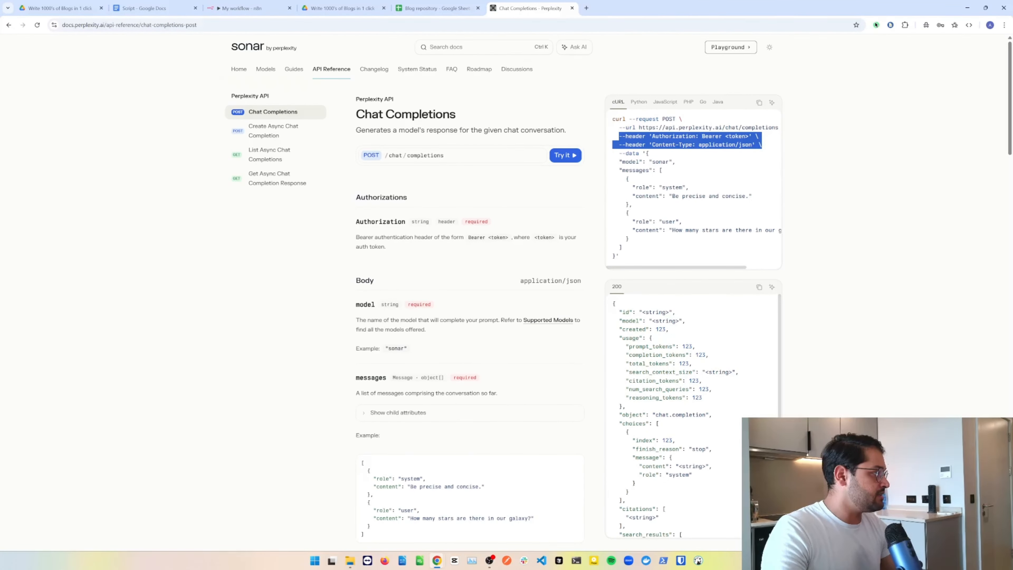
left_click_drag(618, 162, 677, 164)
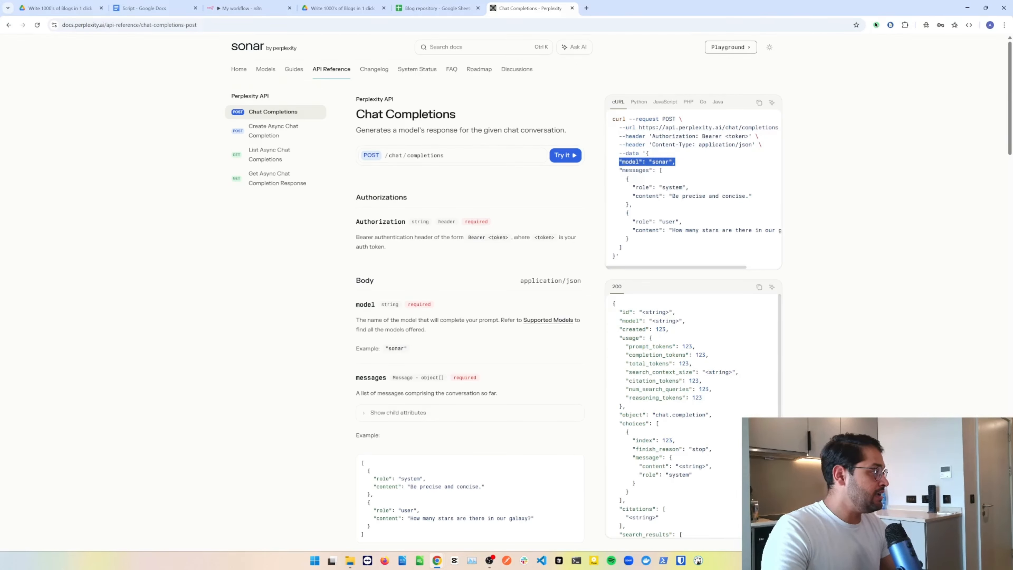
left_click_drag(619, 170, 638, 212)
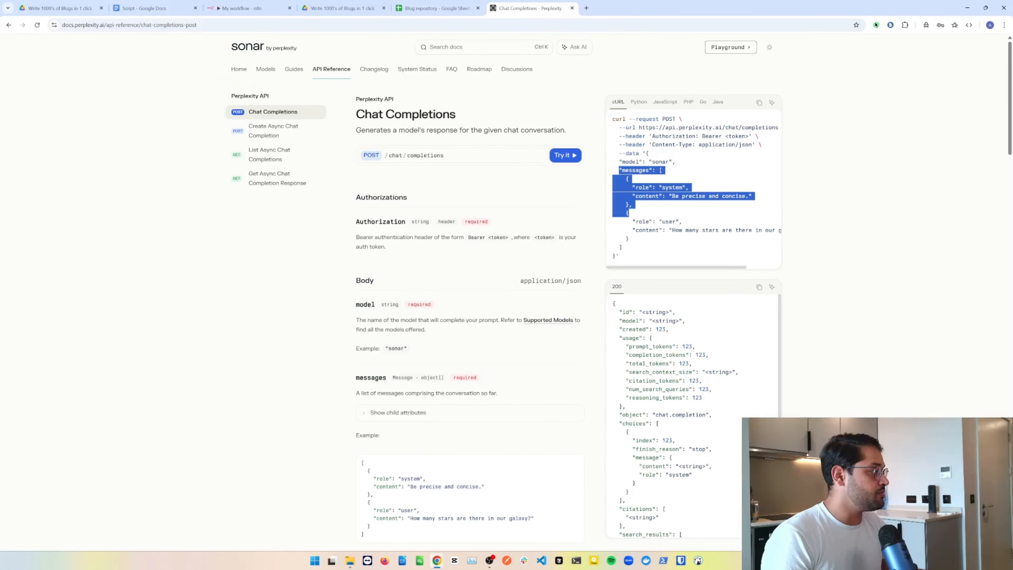
left_click(634, 236)
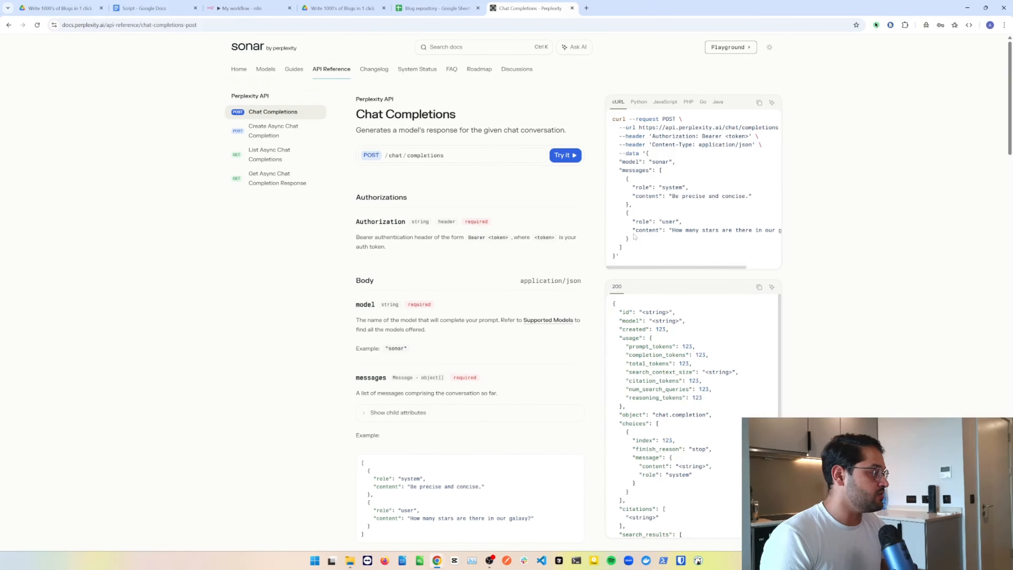
left_click(247, 8)
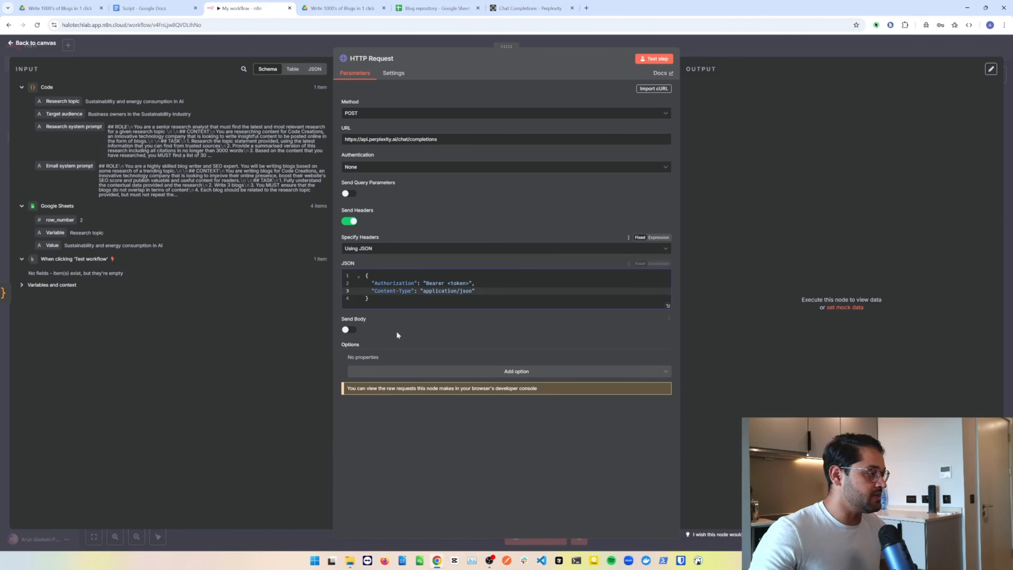
left_click(347, 330)
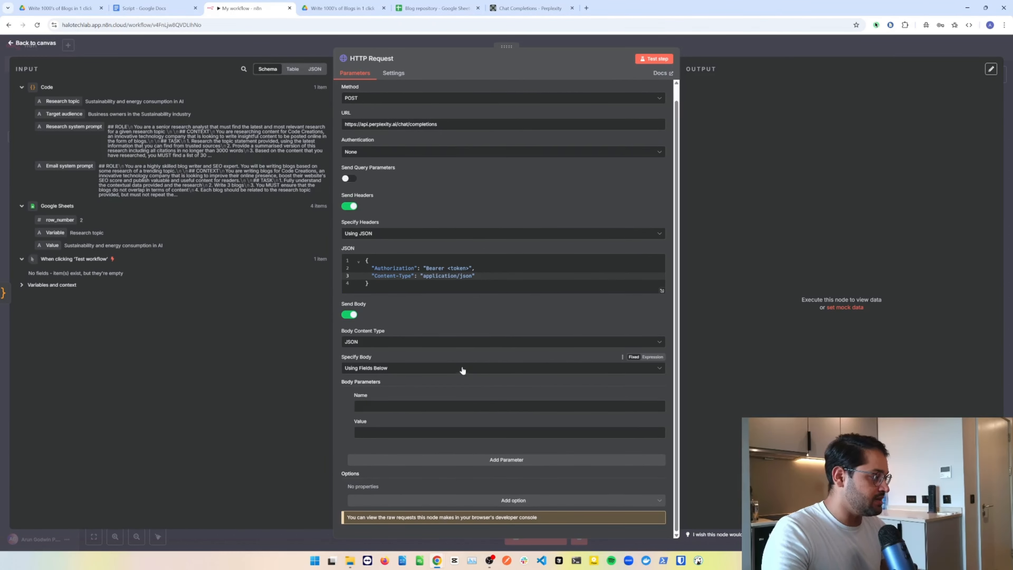
left_click(455, 368)
left_click(366, 401)
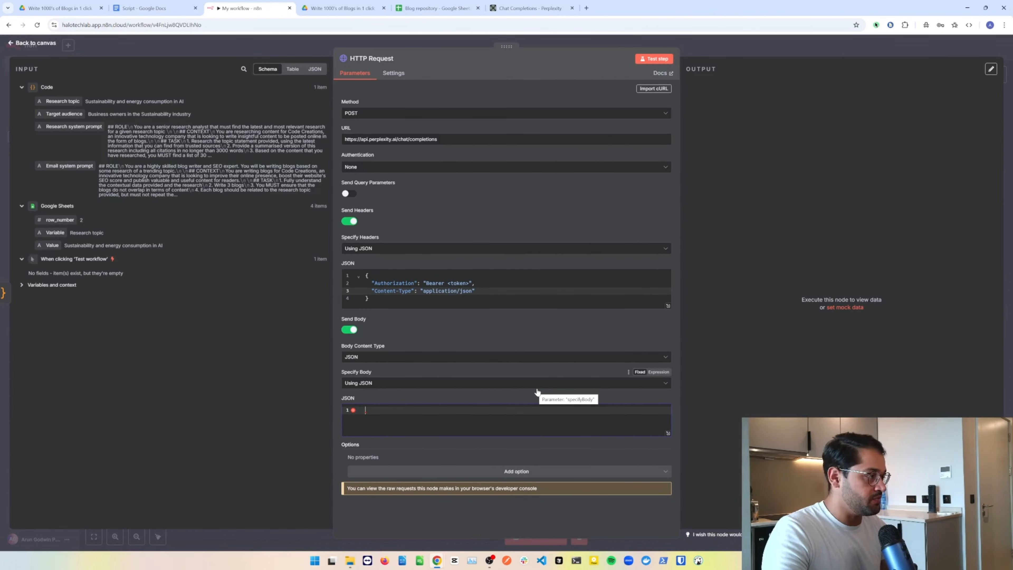
Step: Enter the request body with model "sonar", temperature 0.2, top_p 0.9, frequency_penalty 1, search_context_size "low" and empty system and user messages, and review its structure
type("{   \"model\": \"sonar\",   \"temperature\": 0.2,   \"top_p\": 0.9,   \"return_images\": false,   \"return_related_questions\": false,   \"top_k\": 0,   \"stream\": false,   \"presence_penalty\": 0,   \"frequency_penalty\": 1,   \"web_search_options\": {     \"search_context_size\": \"low\"   },   \"messages\": [     {       \"content\": \"\",       \"role\": \"system\"     },     {       \"content\": \"\",       \"role\": \"user\"     }   ] }")
scroll(453, 331, "down", 3)
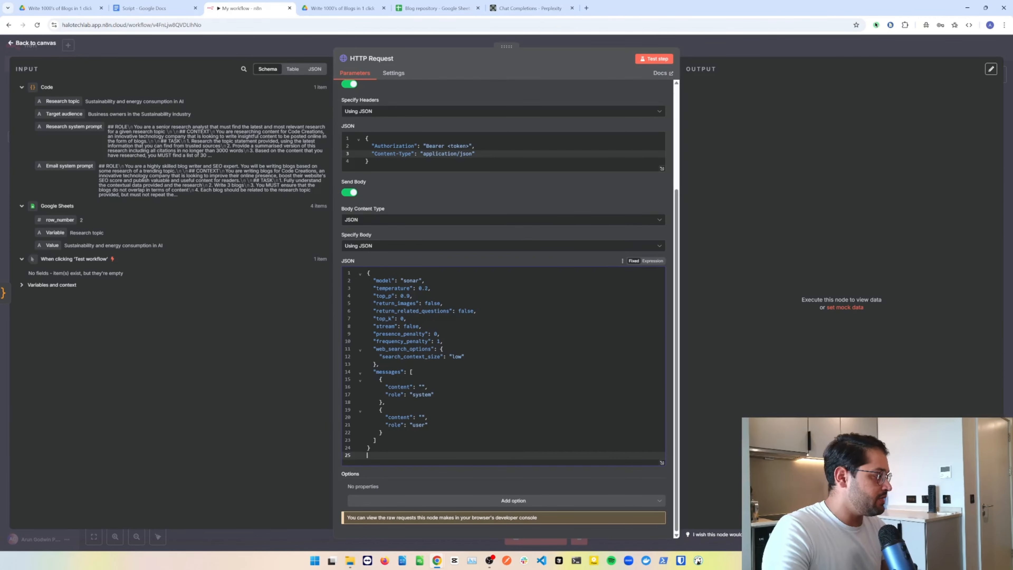
left_click_drag(373, 288, 440, 334)
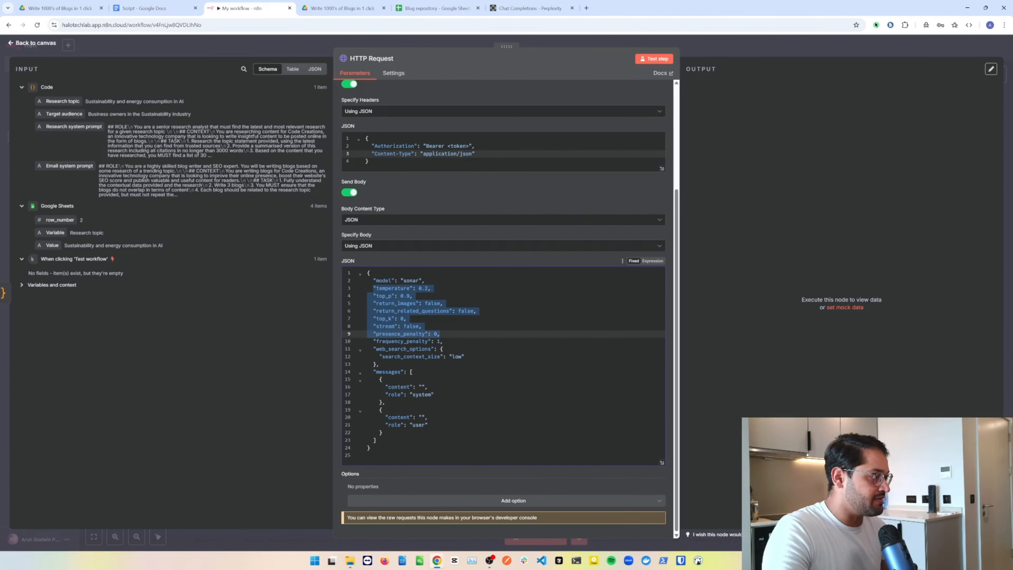
left_click(444, 342)
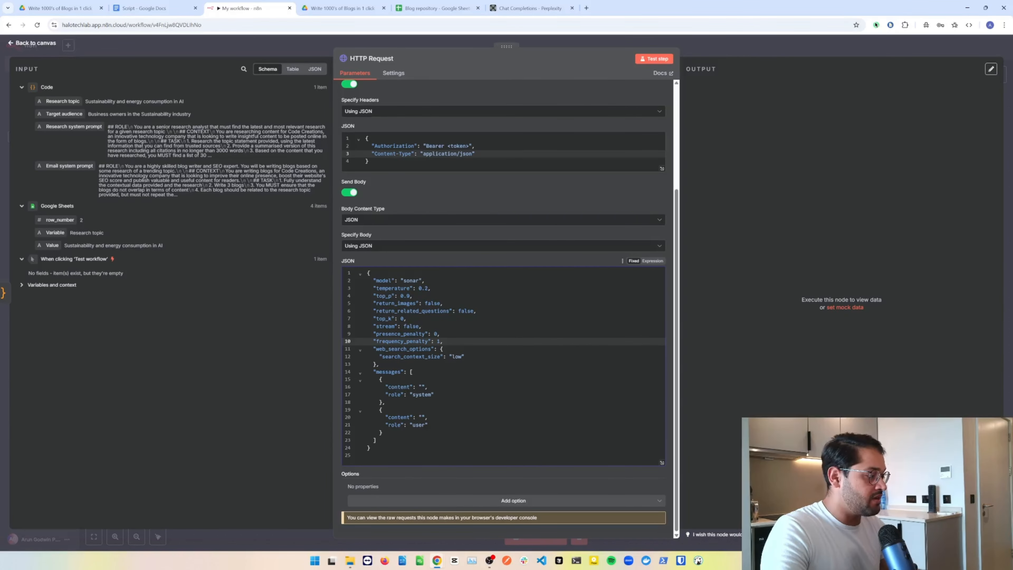
left_click_drag(379, 379, 385, 402)
left_click(385, 403)
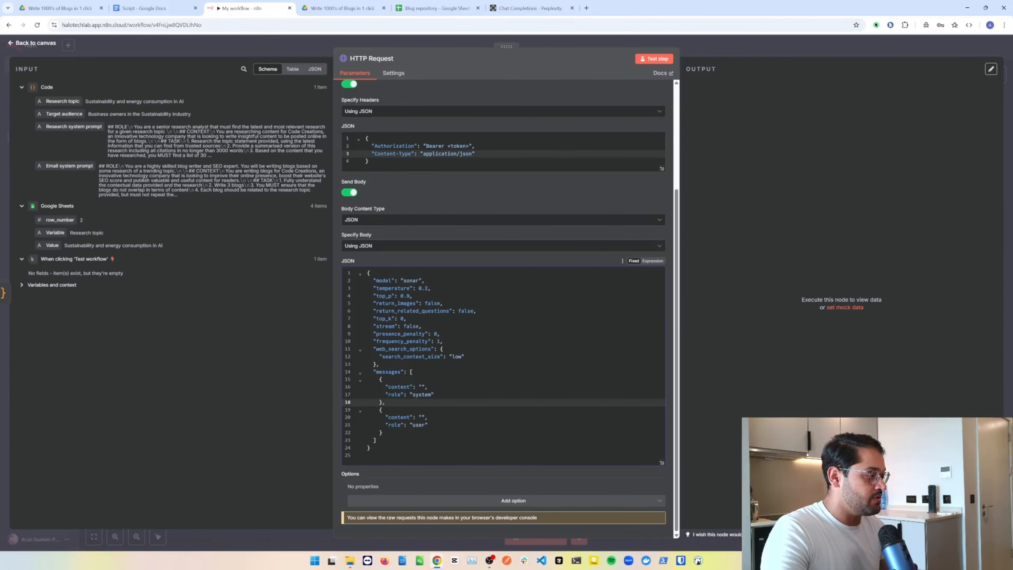
double_click(421, 395)
left_click_drag(379, 410, 385, 425)
left_click(383, 432)
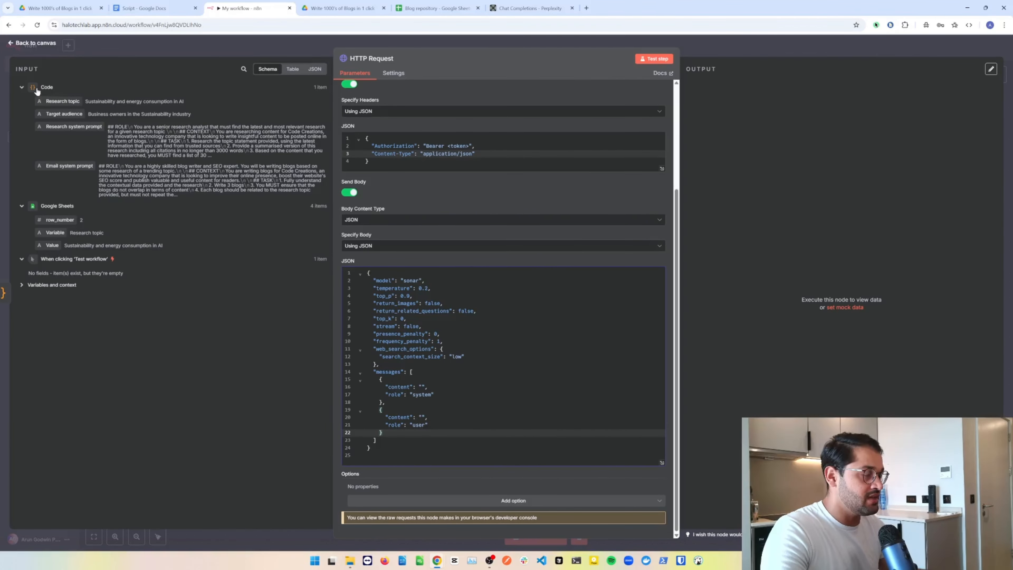
Step: Turn the JSON body into an expression and insert the Code node's Research system prompt field as the system message's content
left_click(661, 462)
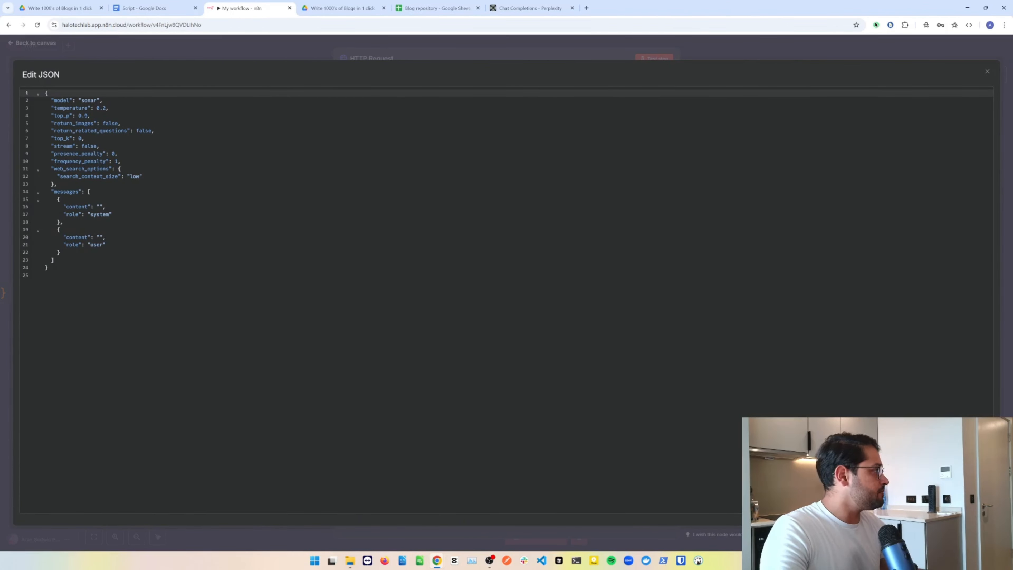
left_click(474, 42)
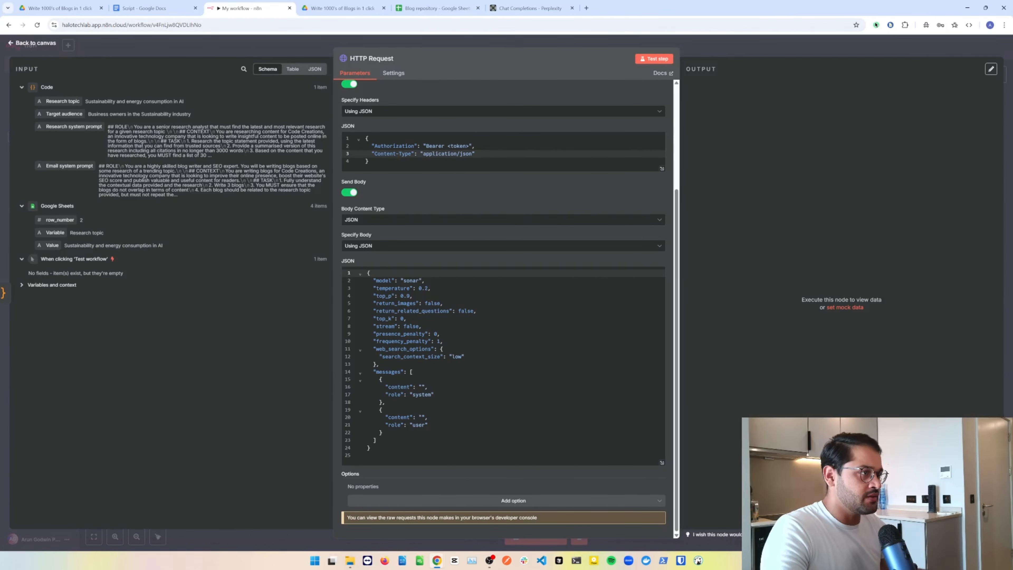
left_click_drag(65, 127, 424, 389)
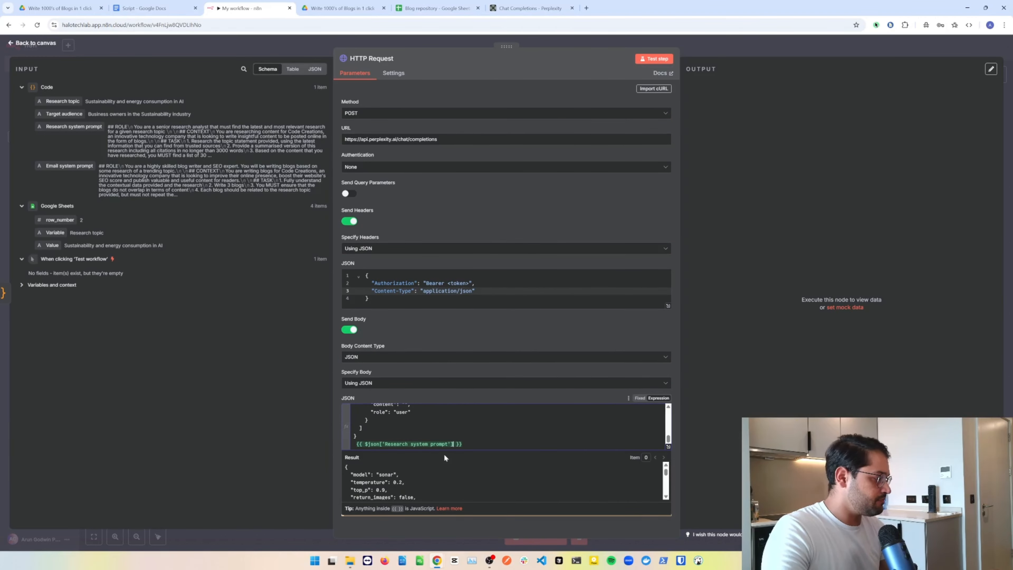
key("ctrl+z")
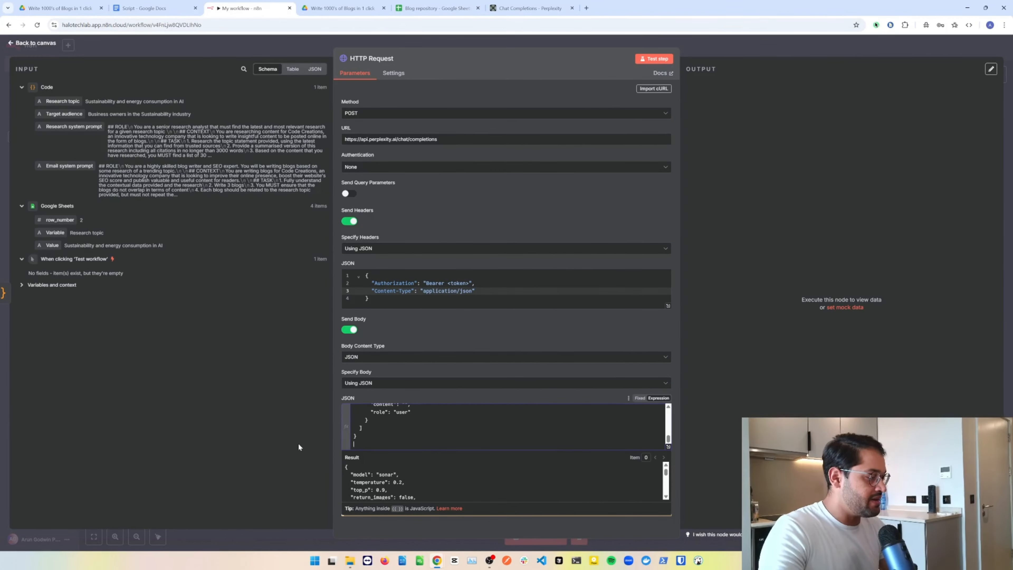
left_click_drag(668, 439, 668, 414)
scroll(507, 426, "down", 1)
left_click(669, 446)
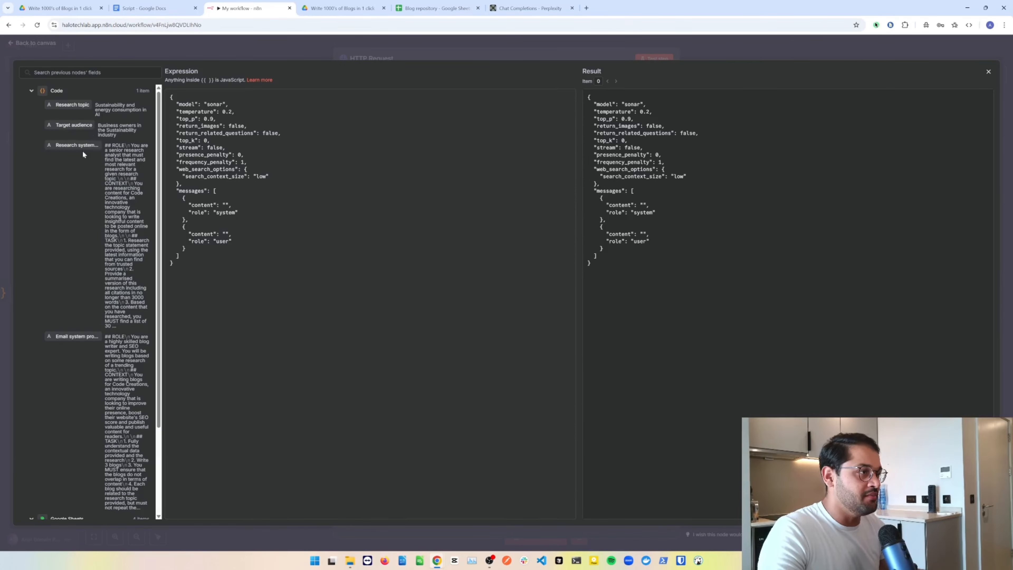
left_click_drag(76, 146, 226, 206)
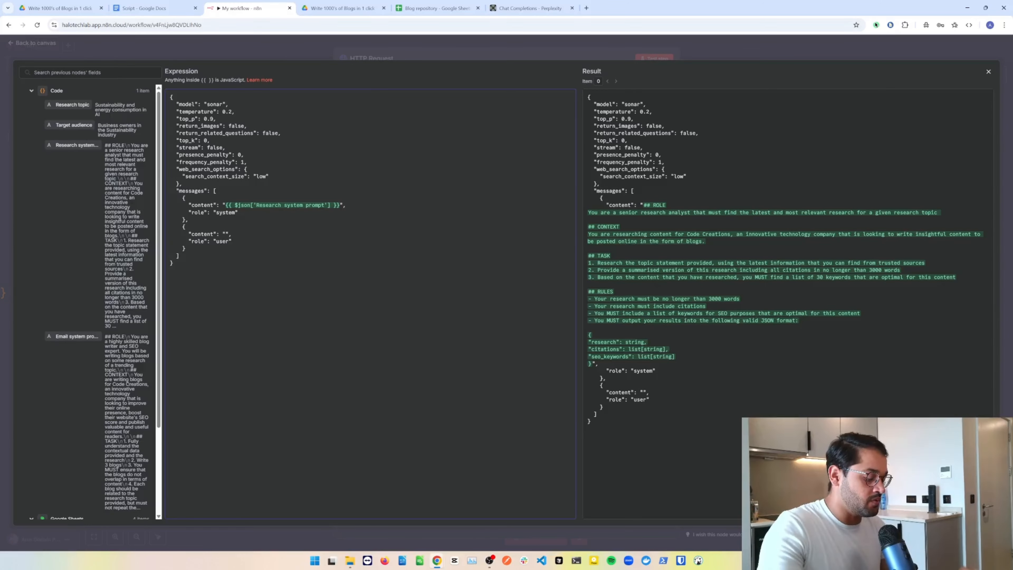
Step: Set the user message's content to "Here is the topic statement that I want you to research: " followed by the Research topic field
type("Here is the topic")
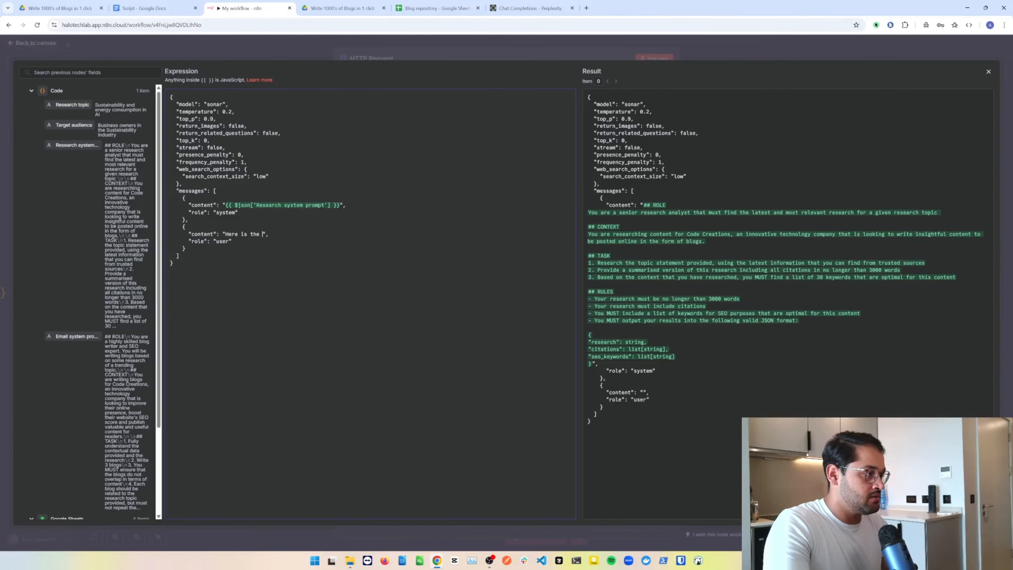
type(" statement")
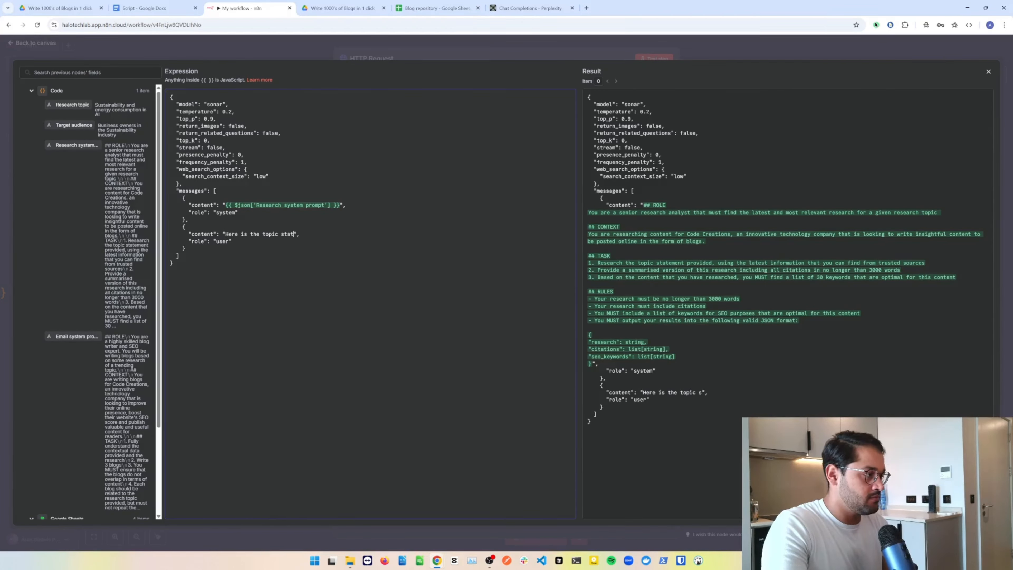
type(" that I wantr you")
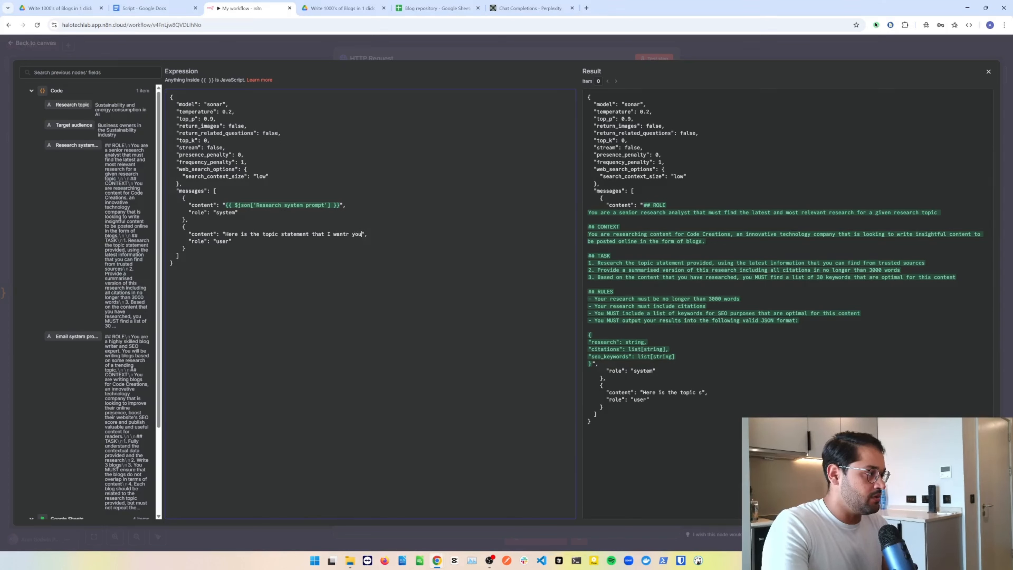
key("BackSpace")
key("BackSpace")
key("BackSpace")
key("BackSpace")
key("BackSpace")
type("you to resae")
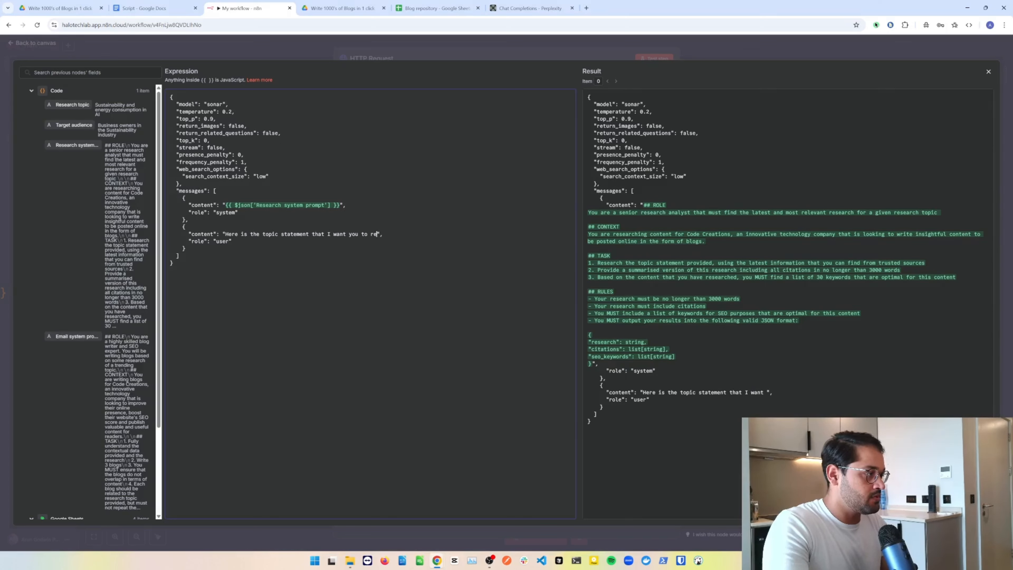
key("BackSpace")
key("BackSpace")
type("earch:")
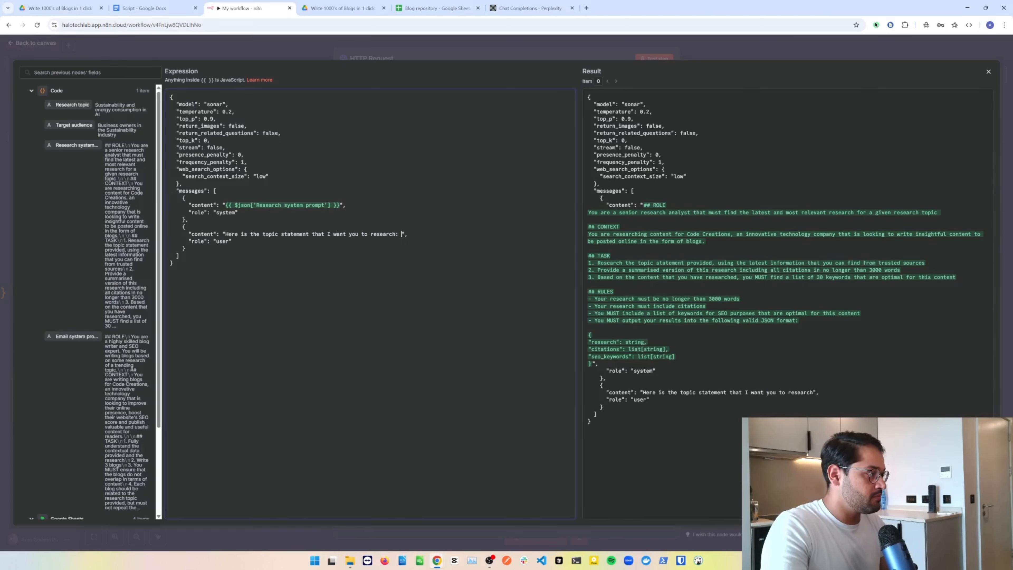
left_click_drag(71, 104, 401, 235)
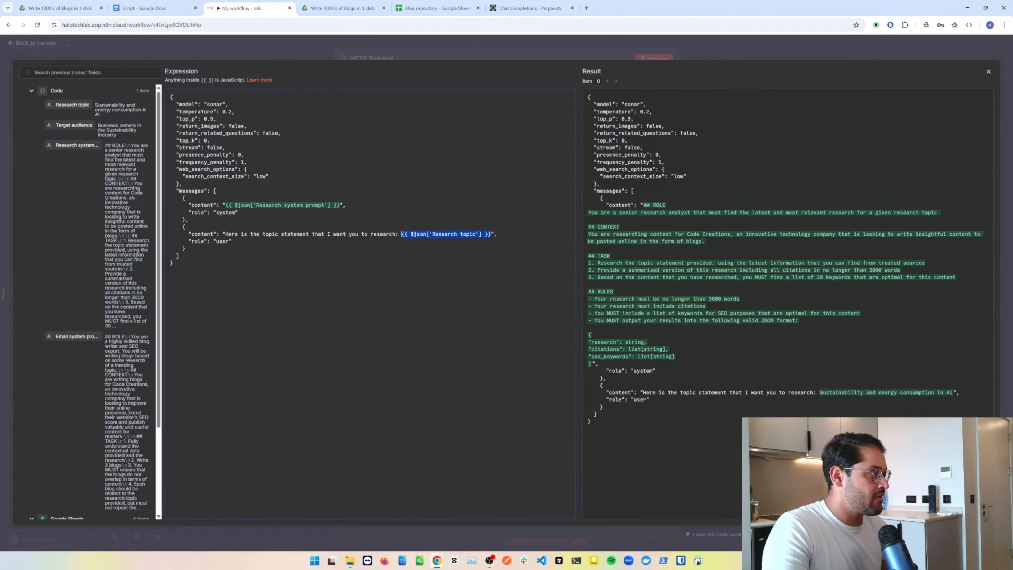
left_click(498, 234)
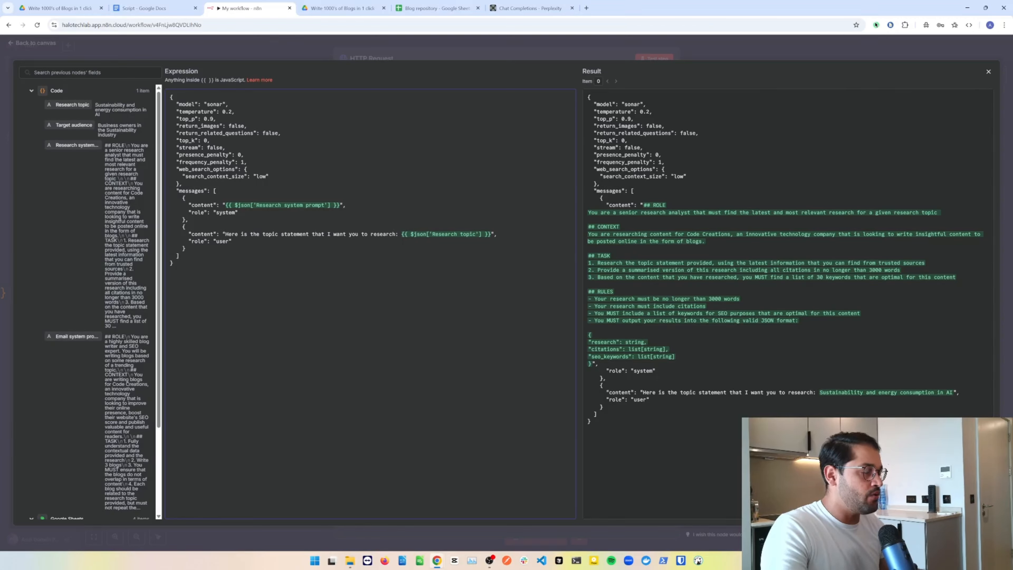
Step: Check the prompts in the Blog repository sheet, and pin the HTTP Request node's output data on the n8n canvas
left_click(438, 8)
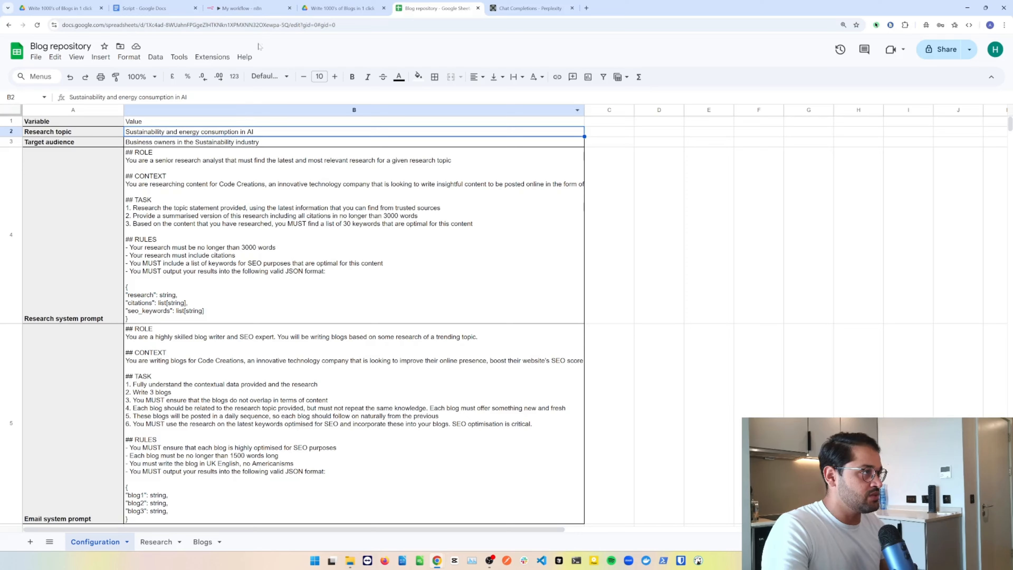
left_click(256, 12)
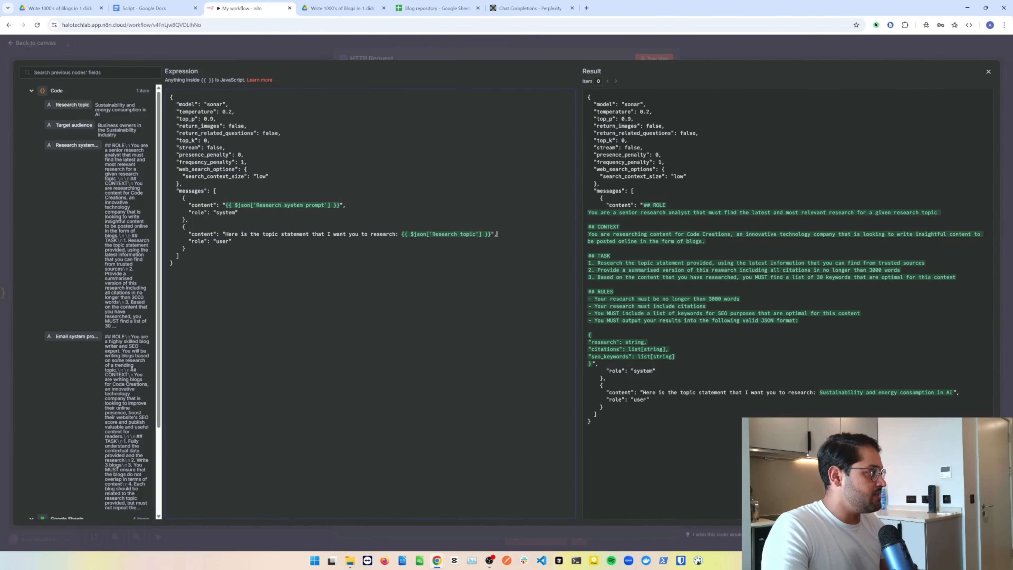
left_click(409, 50)
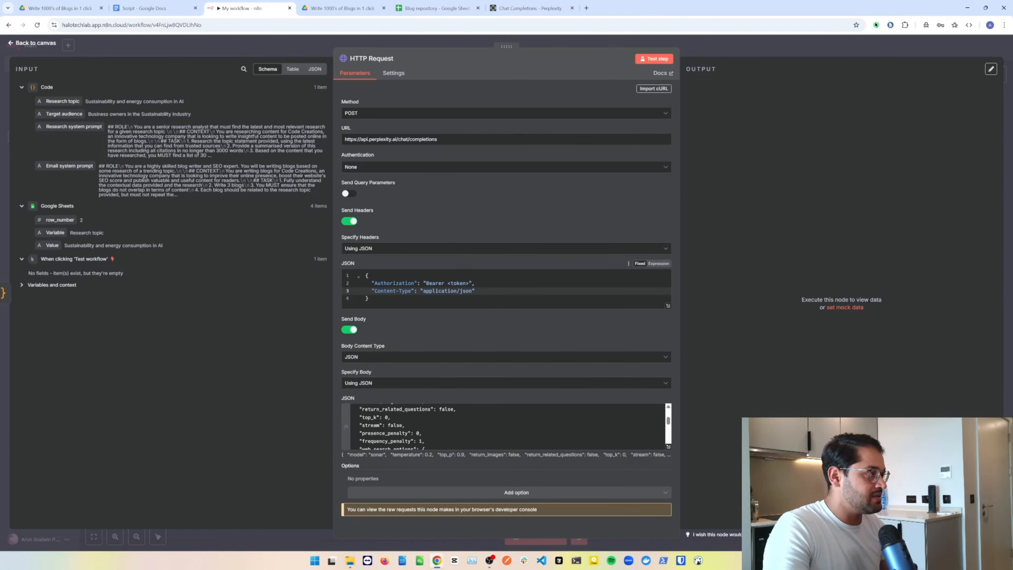
key("Escape")
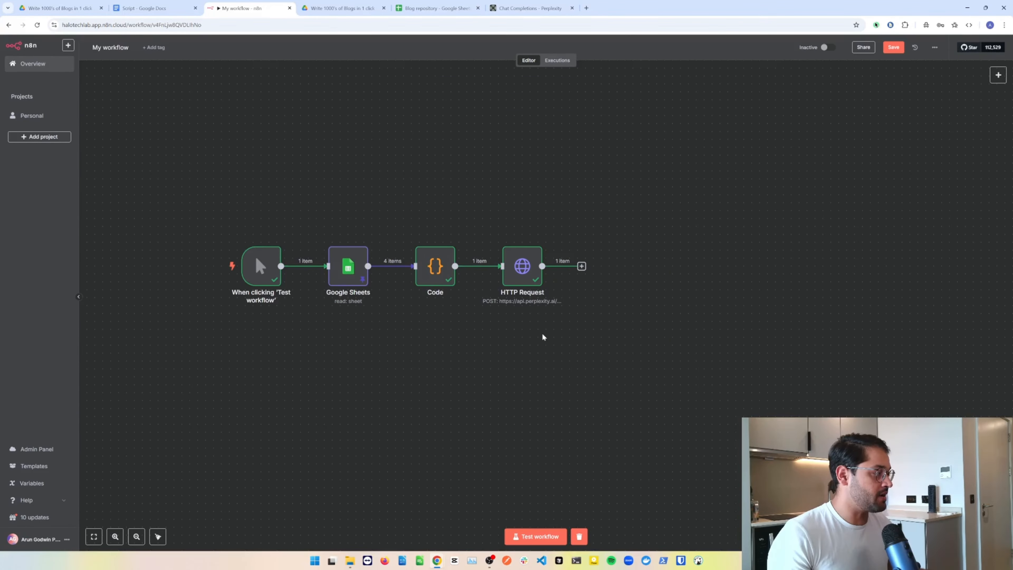
left_click(520, 272)
key("p")
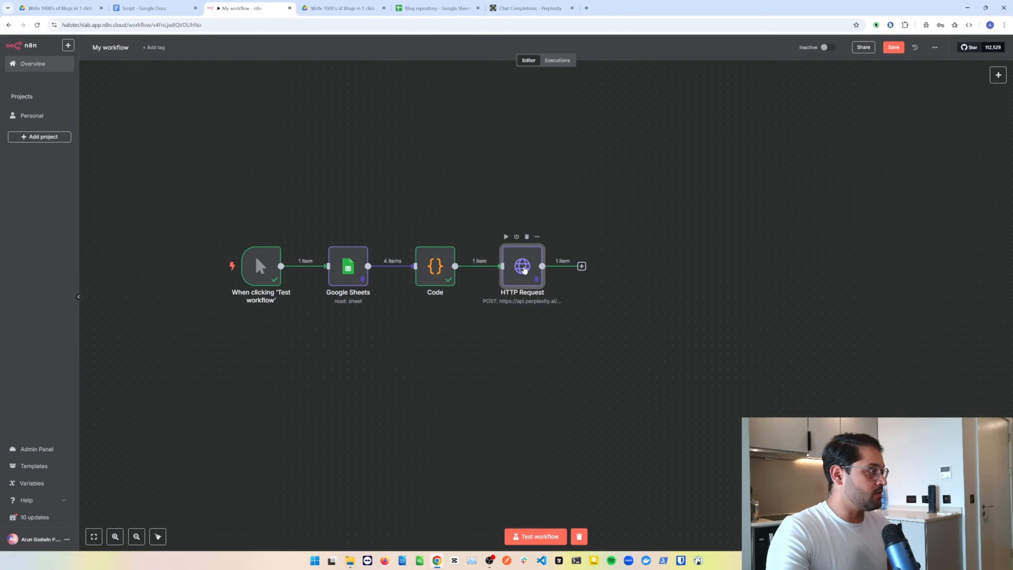
Step: Review the .toJsonString() call on the Research system prompt in the HTTP Request node's JSON body expression
double_click(520, 272)
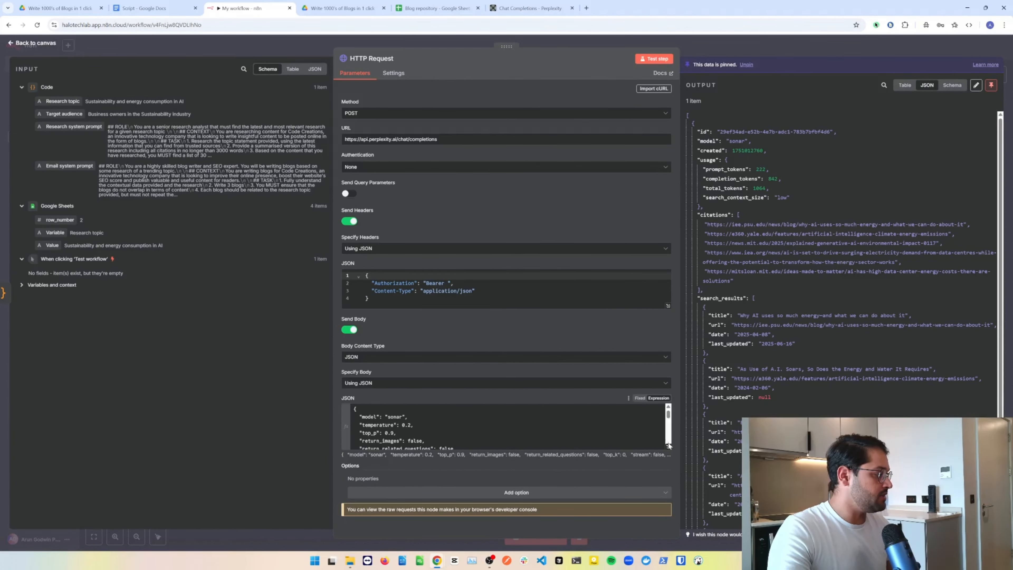
scroll(669, 446, "down", 2)
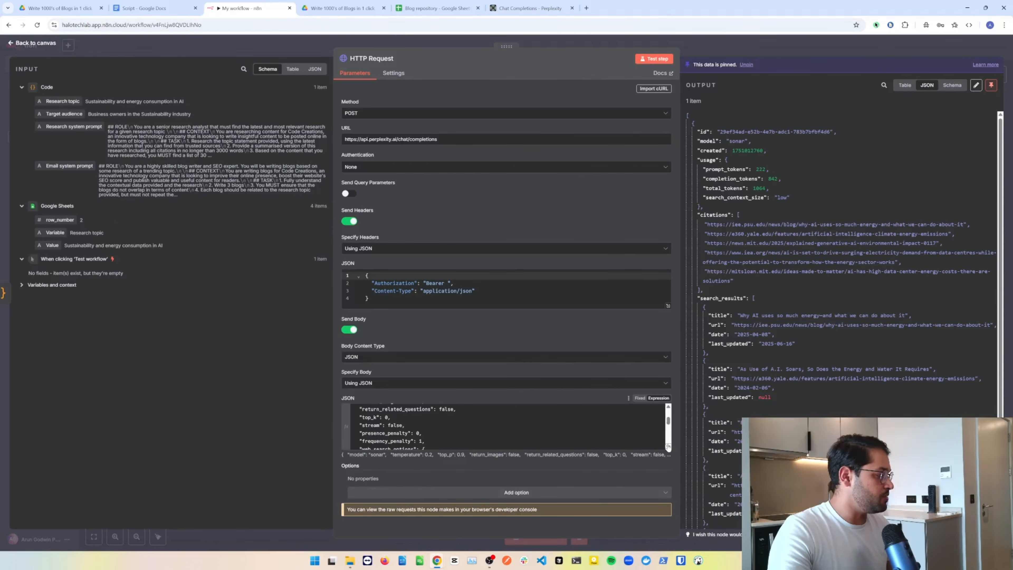
left_click(668, 446)
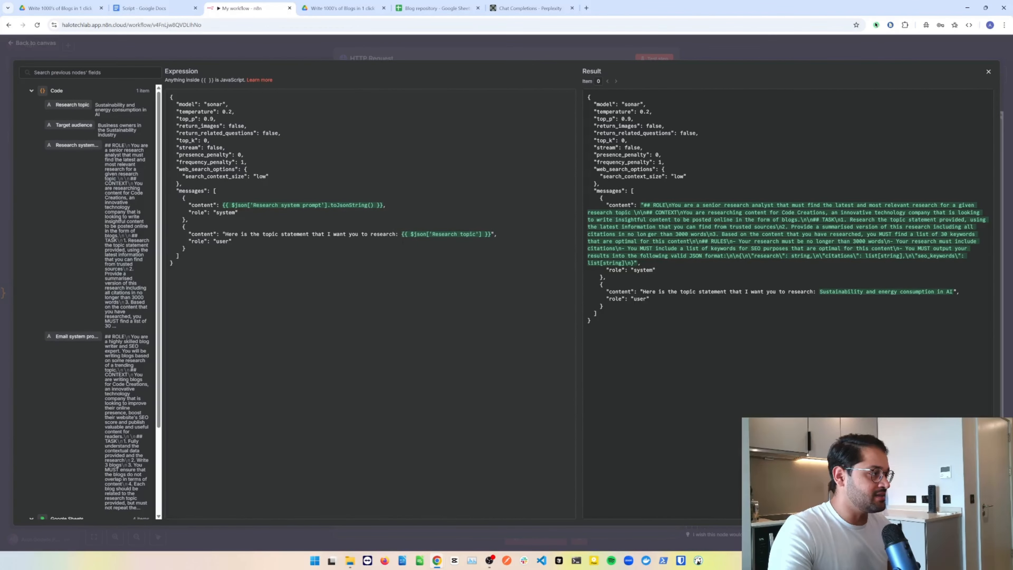
left_click_drag(328, 205, 365, 205)
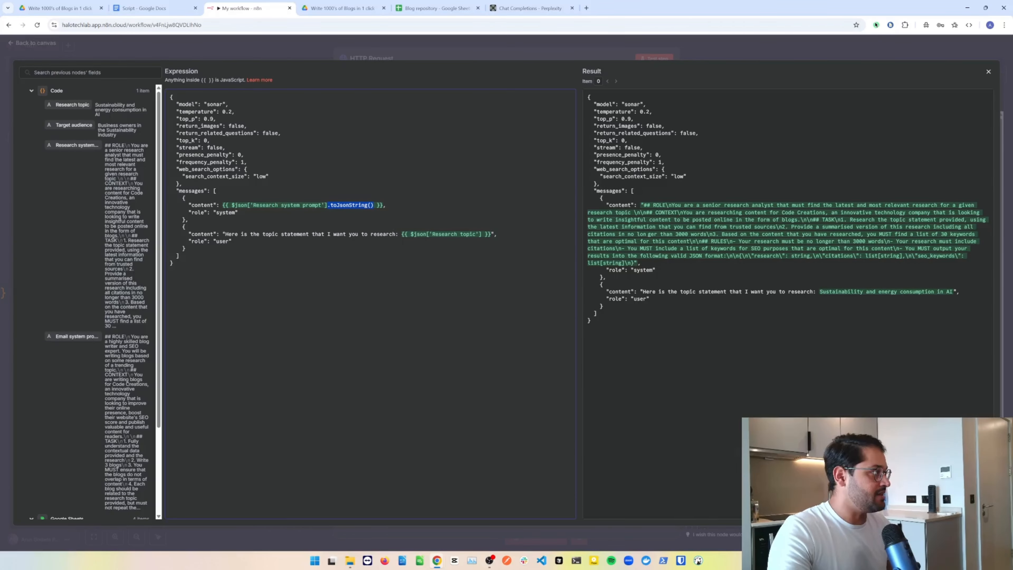
left_click(476, 50)
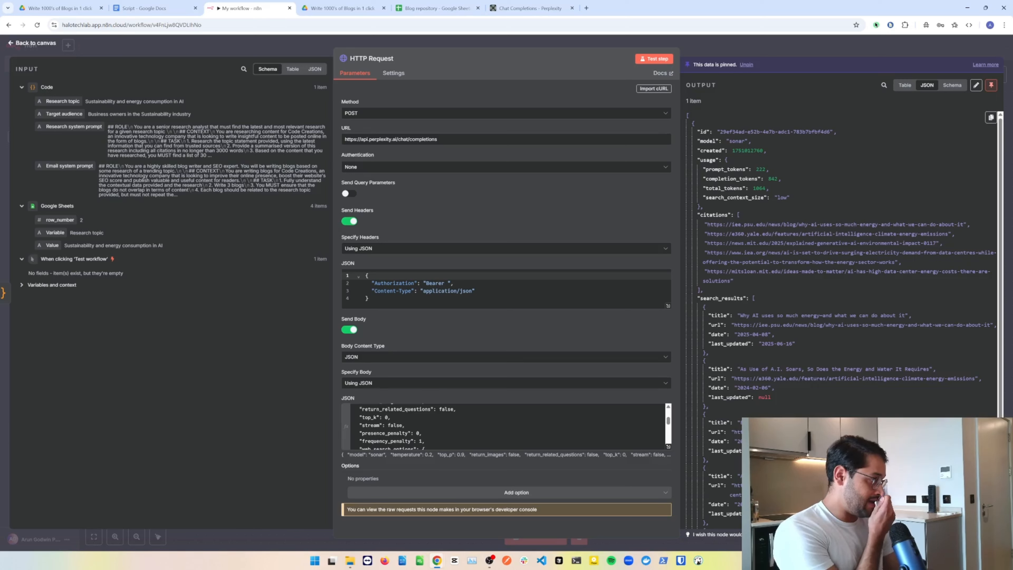
Step: Examine the citations, search results and assistant message content in the HTTP Request node's JSON output
scroll(838, 279, "down", 3)
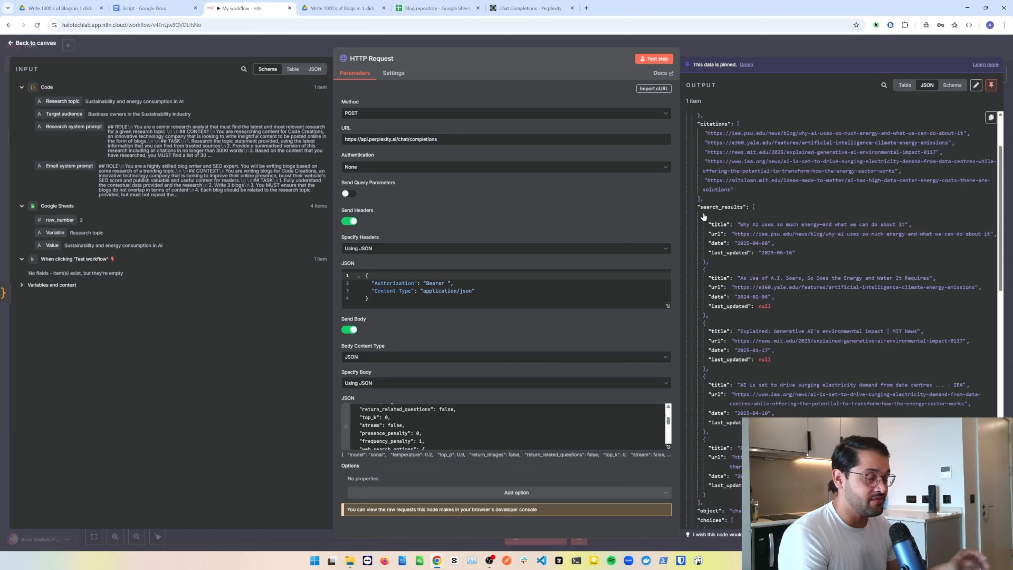
scroll(702, 214, "down", 8)
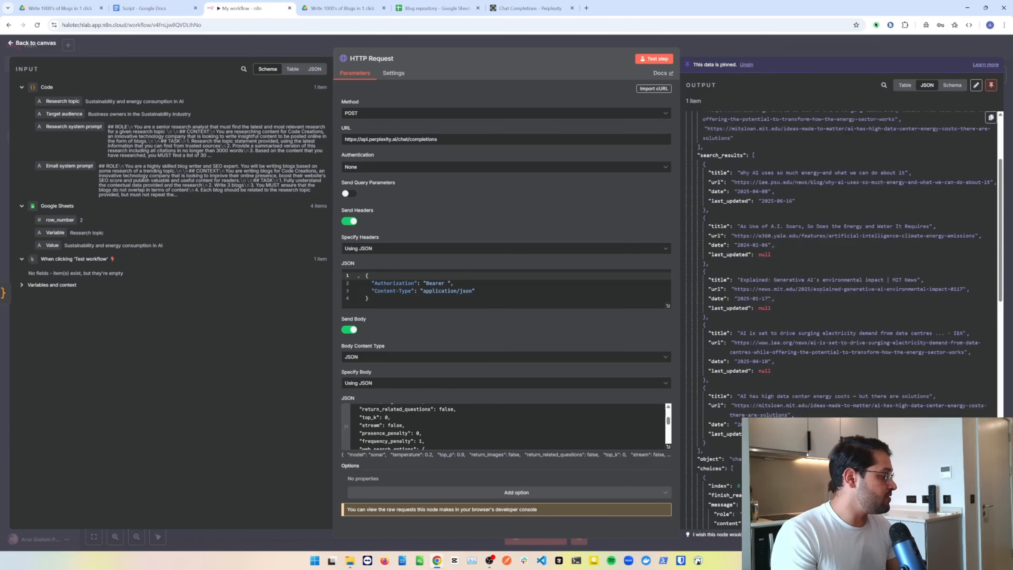
scroll(718, 253, "down", 5)
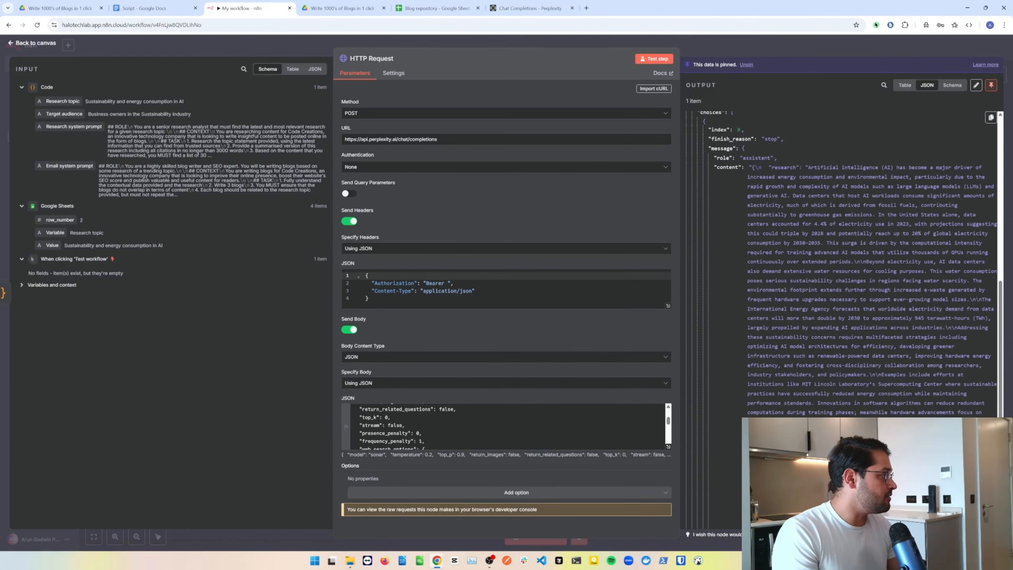
scroll(776, 222, "down", 7)
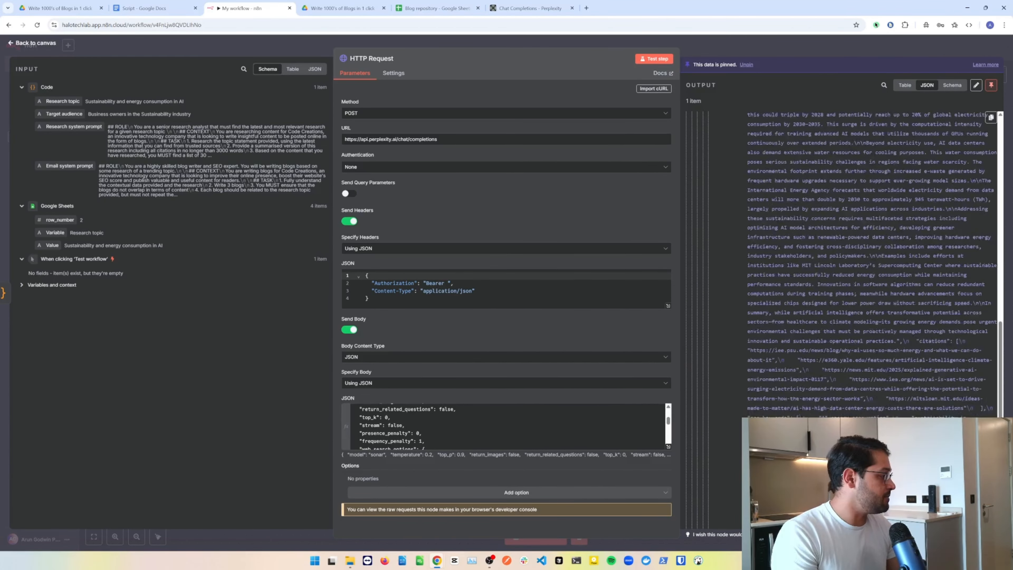
scroll(776, 222, "up", 9)
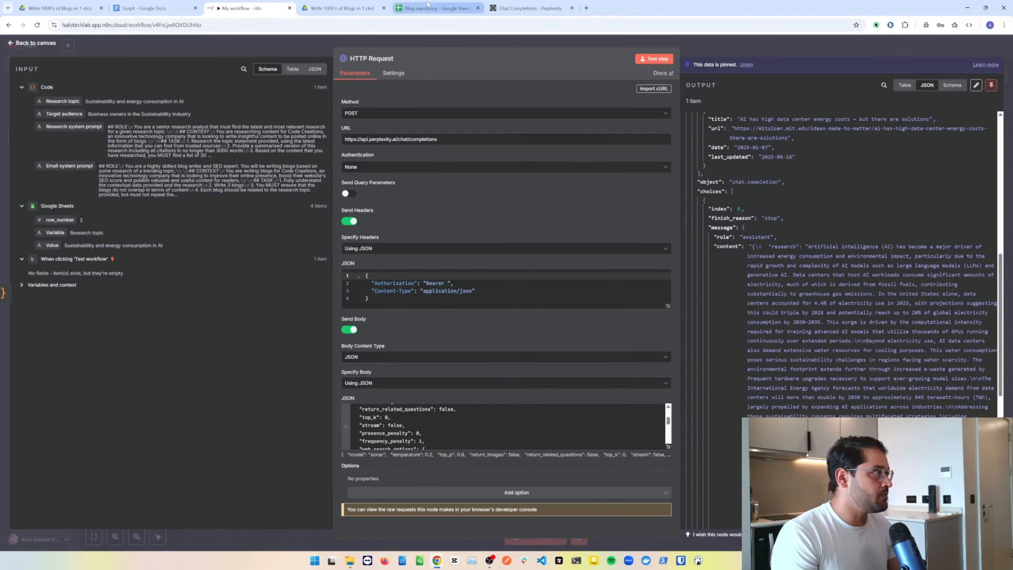
Step: Switch to the Blog repository sheet and examine the JSON output format at the end of the Research system prompt
left_click(437, 8)
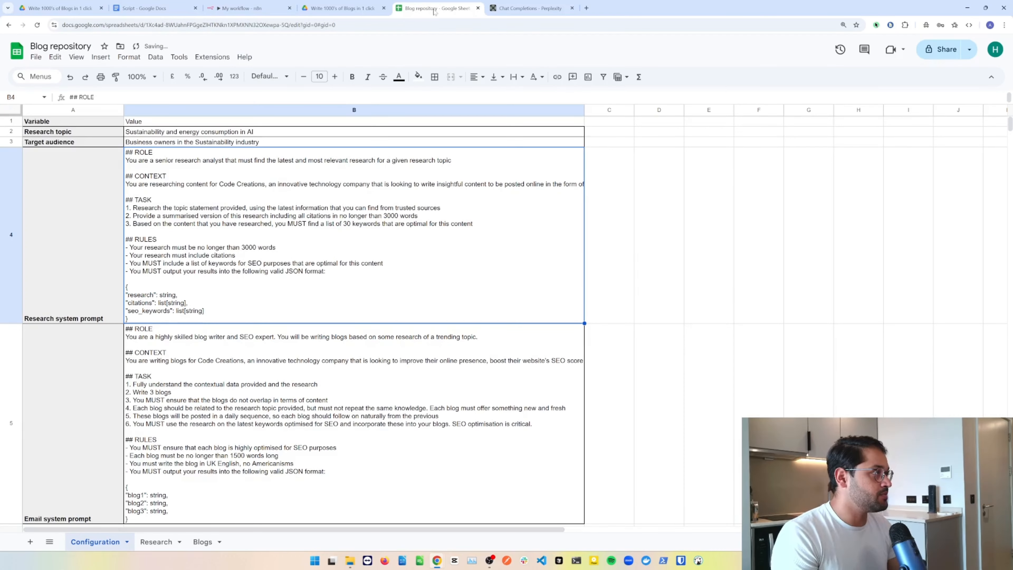
left_click(262, 356)
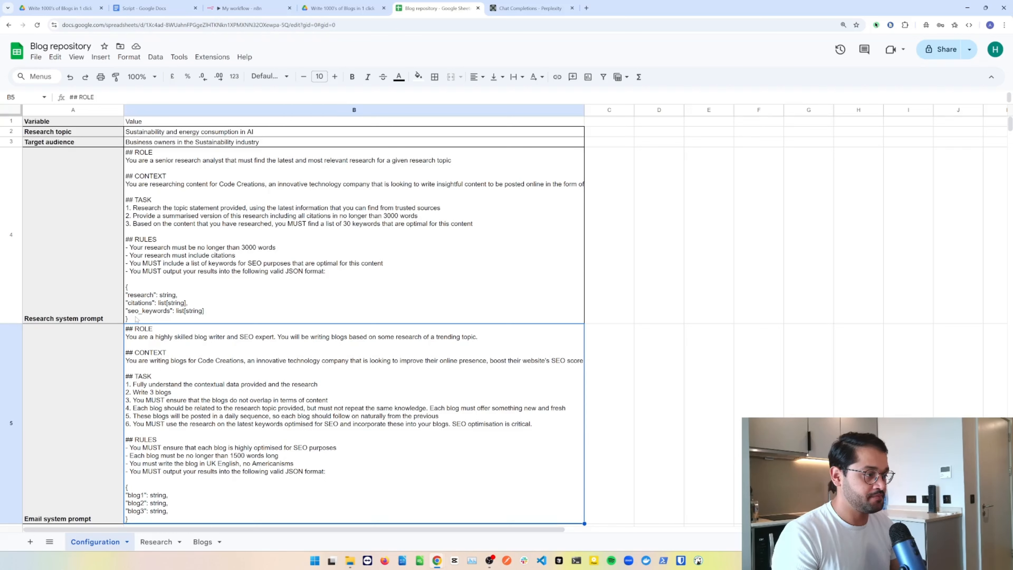
left_click(126, 320)
double_click(135, 319)
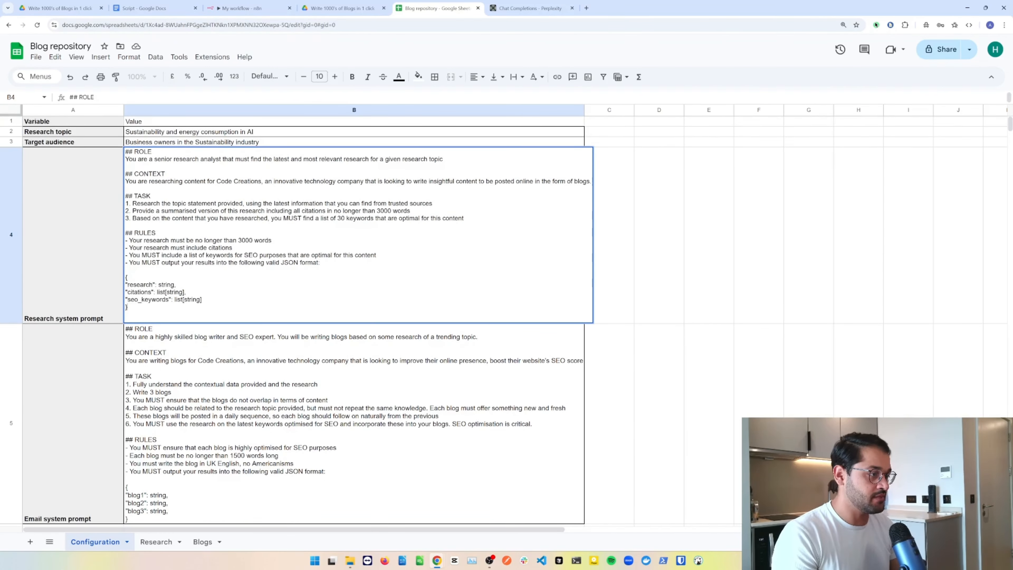
left_click_drag(136, 319, 126, 279)
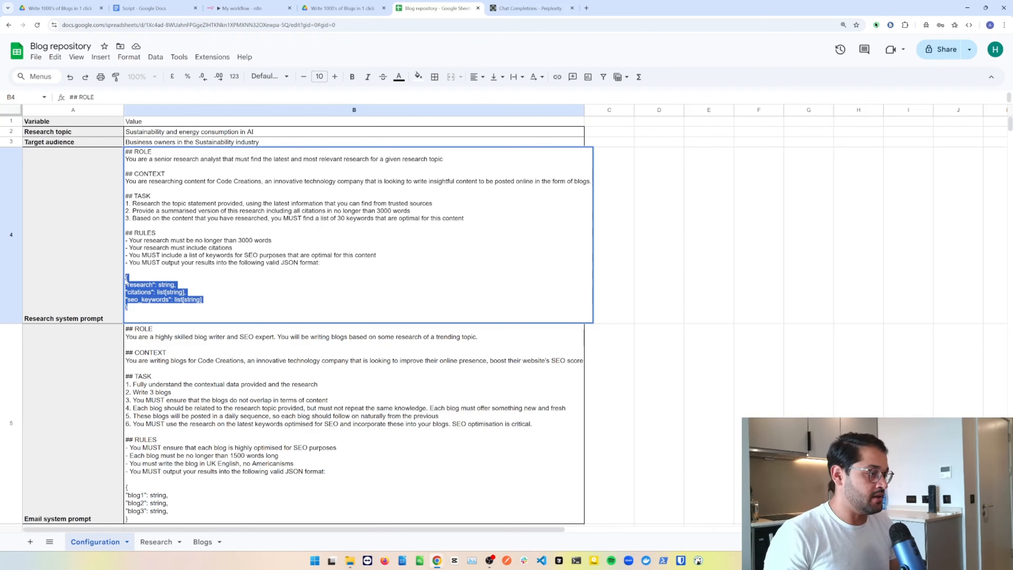
key("Return")
Step: Return to n8n and compare the HTTP Request output's message content with the prompt's JSON format, and close the node
left_click(247, 8)
scroll(770, 310, "down", 3)
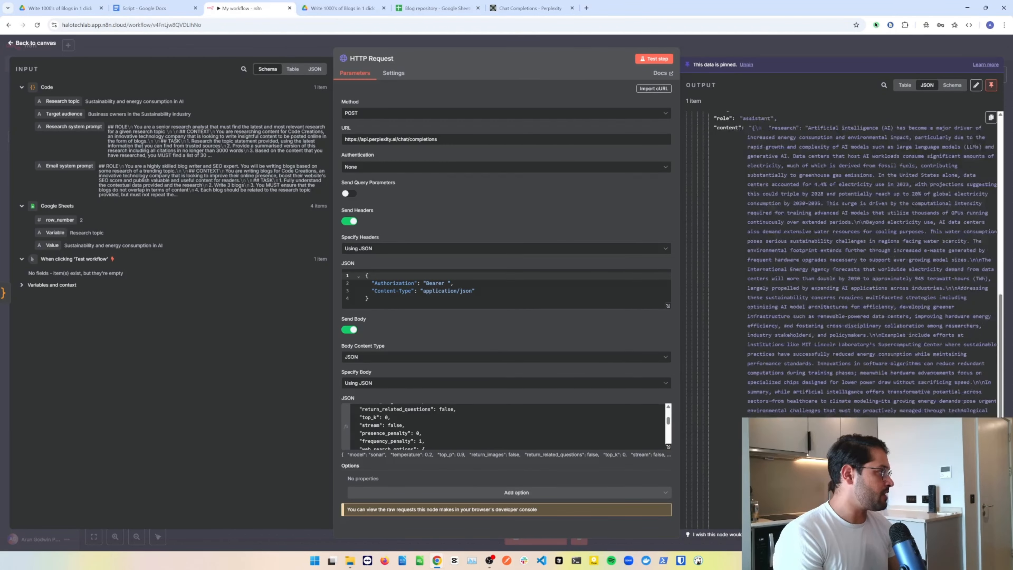
scroll(852, 263, "down", 5)
scroll(823, 324, "up", 12)
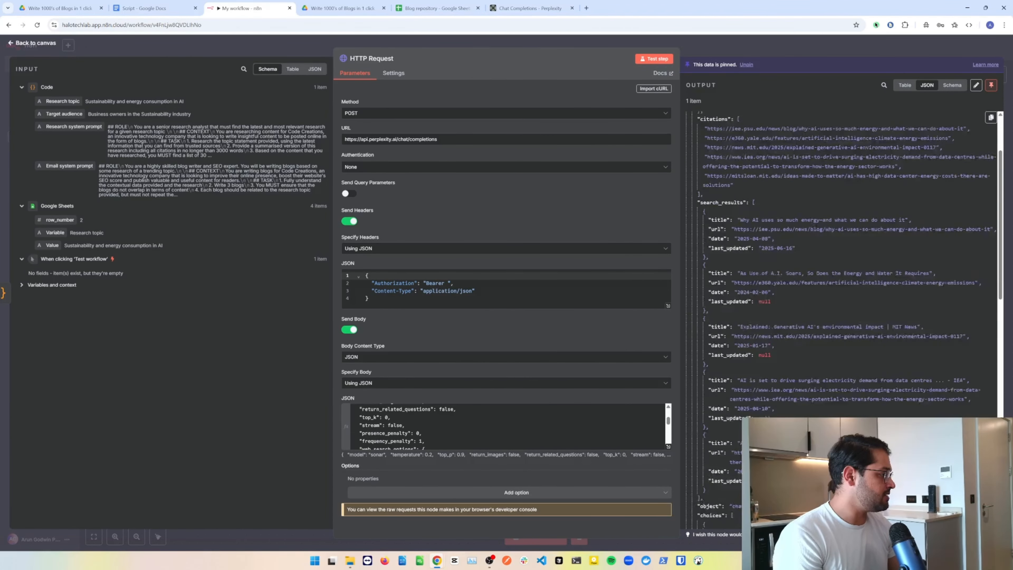
scroll(823, 324, "down", 12)
scroll(823, 324, "up", 3)
scroll(841, 264, "up", 5)
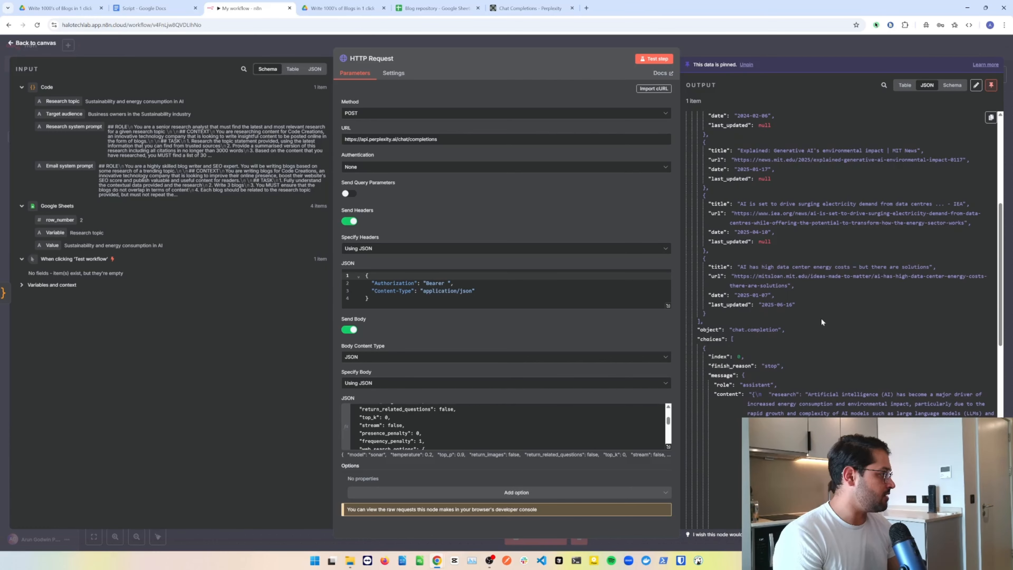
scroll(765, 328, "up", 3)
key("Escape")
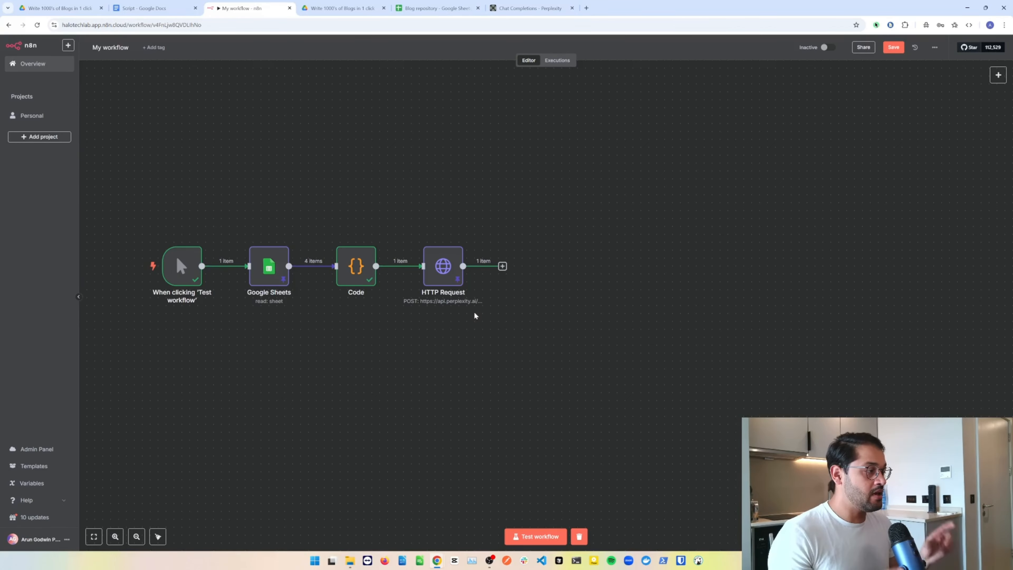
Step: Check the Research sheet's columns in Blog repository, and add a Google Sheets Append row node after HTTP Request in n8n
left_click(436, 8)
left_click(159, 539)
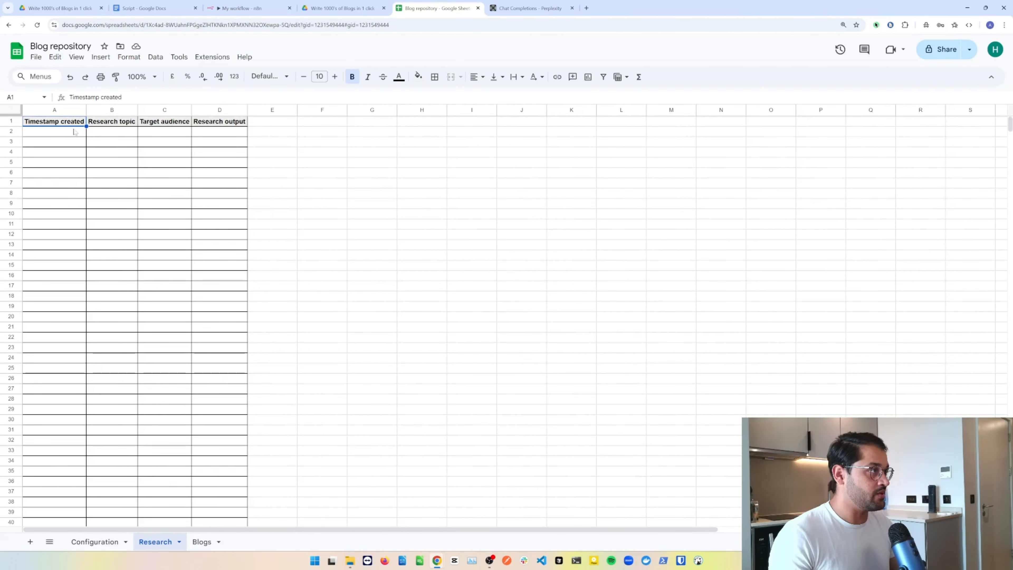
left_click(241, 8)
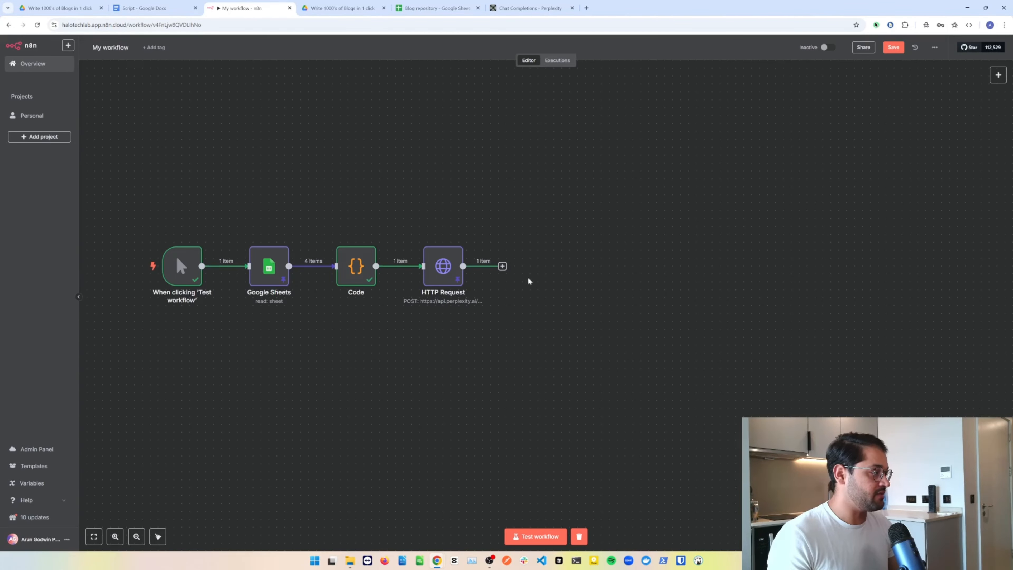
left_click(503, 266)
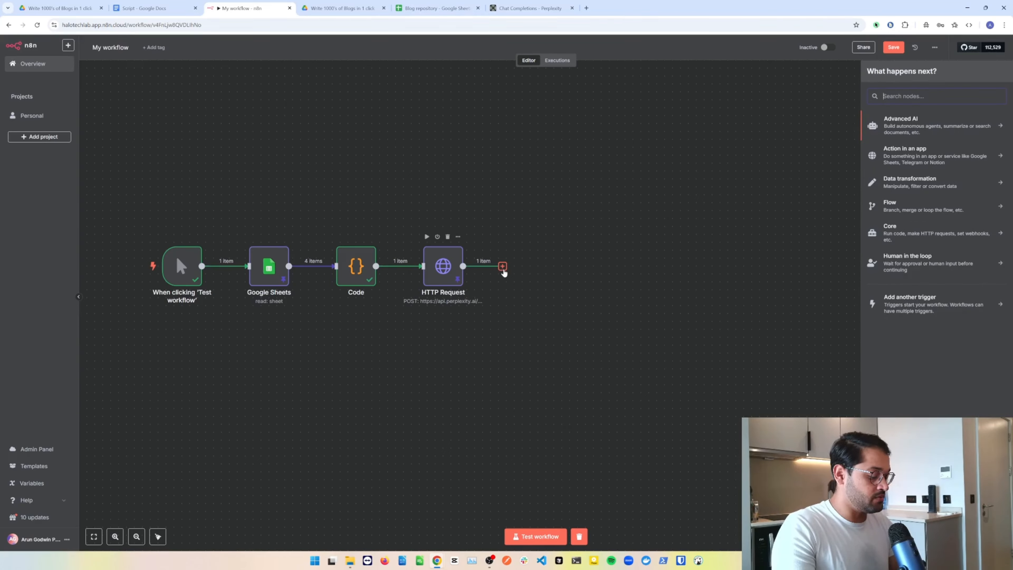
type("SHEET")
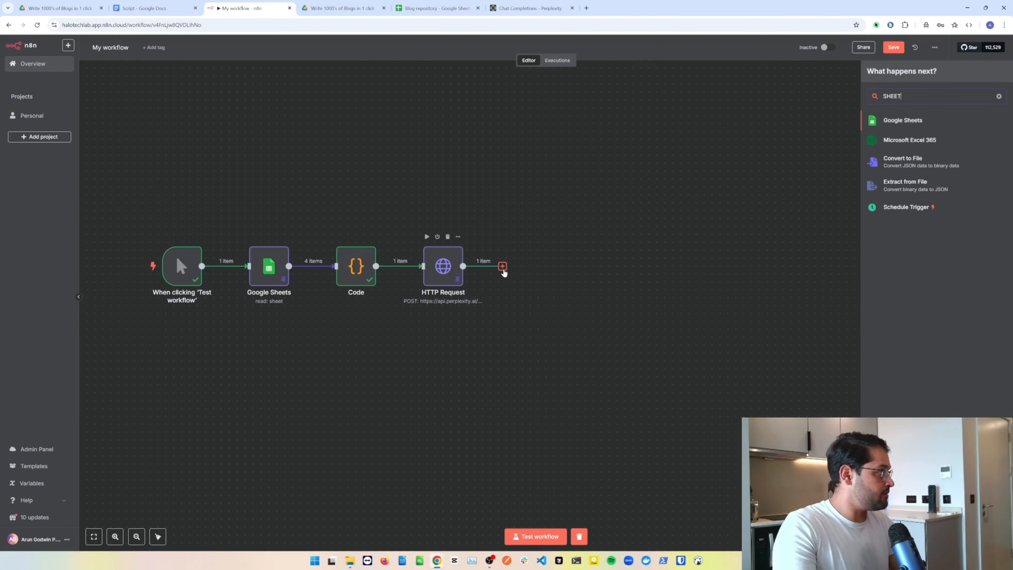
left_click(899, 120)
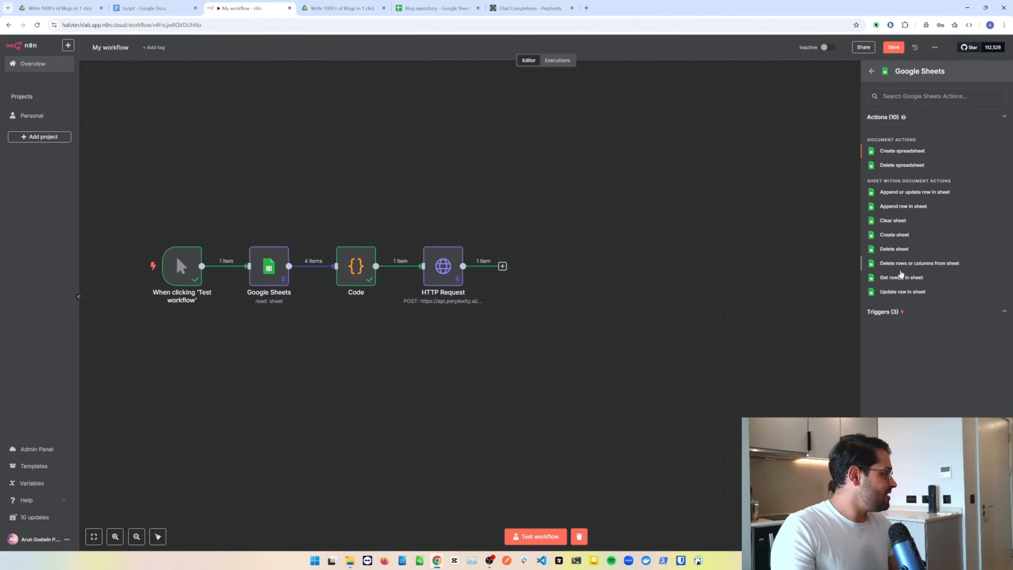
left_click(903, 206)
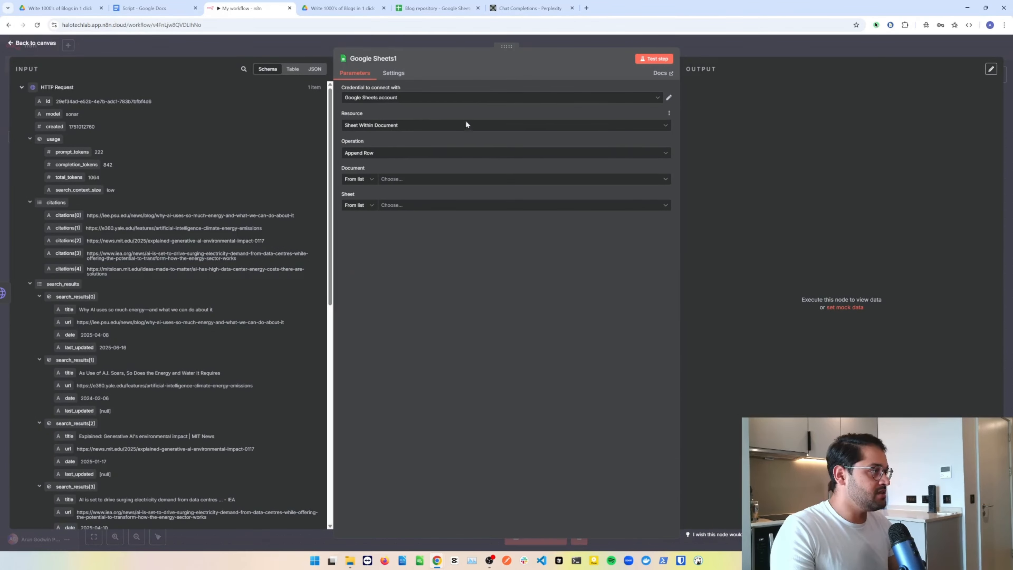
Step: Set the append node's document to Blog repository and its sheet to Research
left_click(436, 179)
left_click(381, 213)
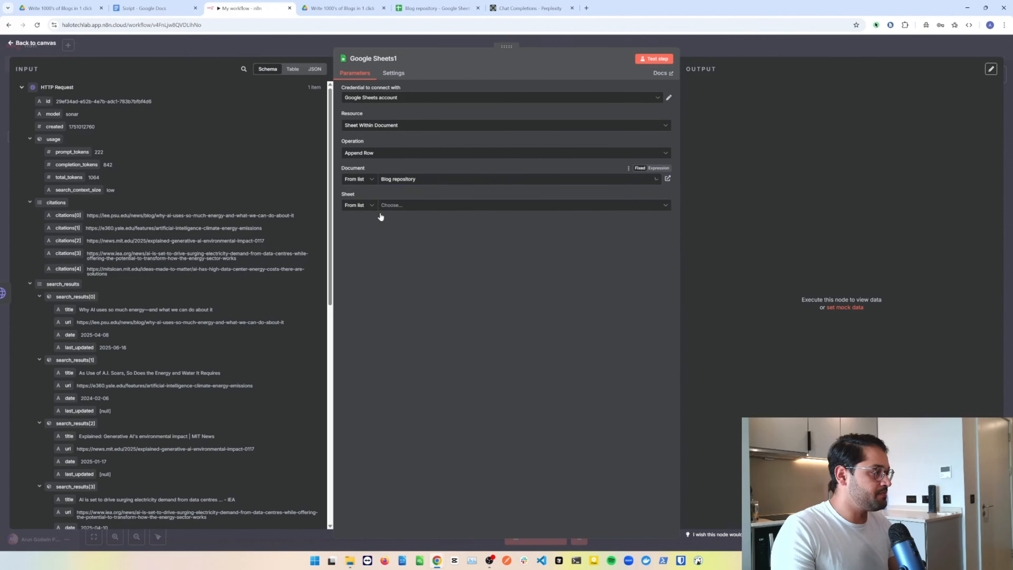
left_click(406, 205)
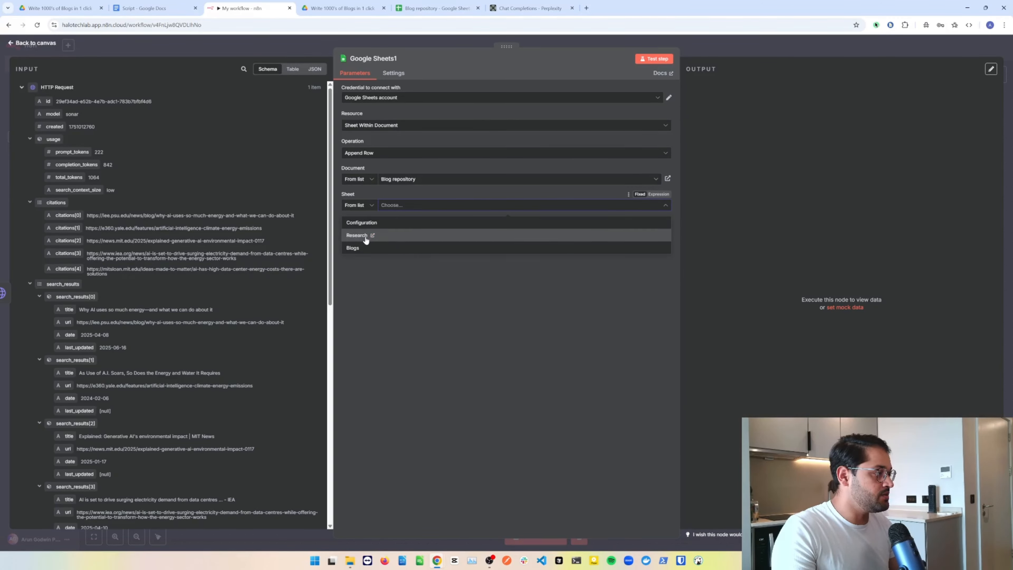
left_click(359, 235)
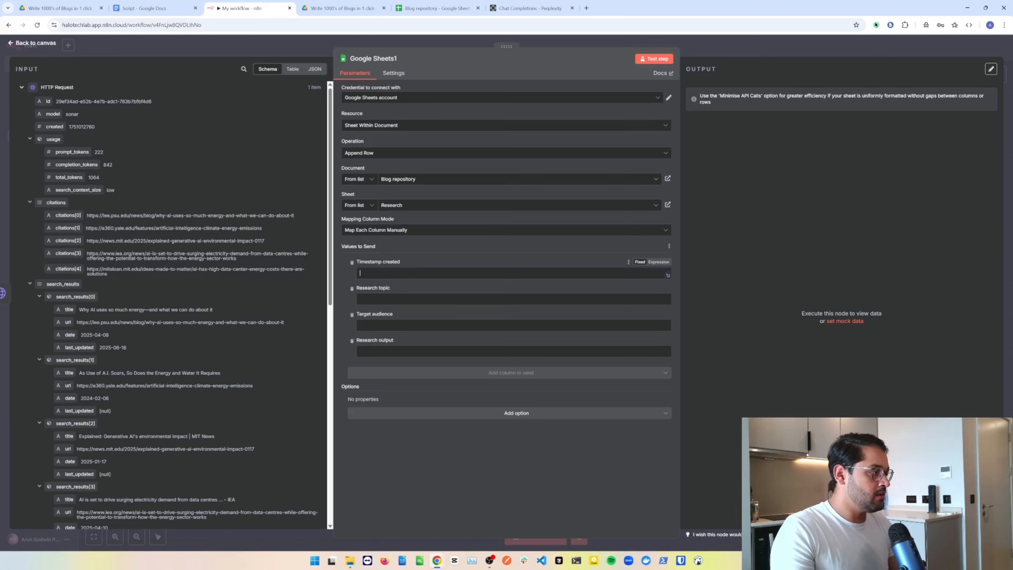
Step: Map the $now variable to the Timestamp created column
scroll(70, 445, "down", 10)
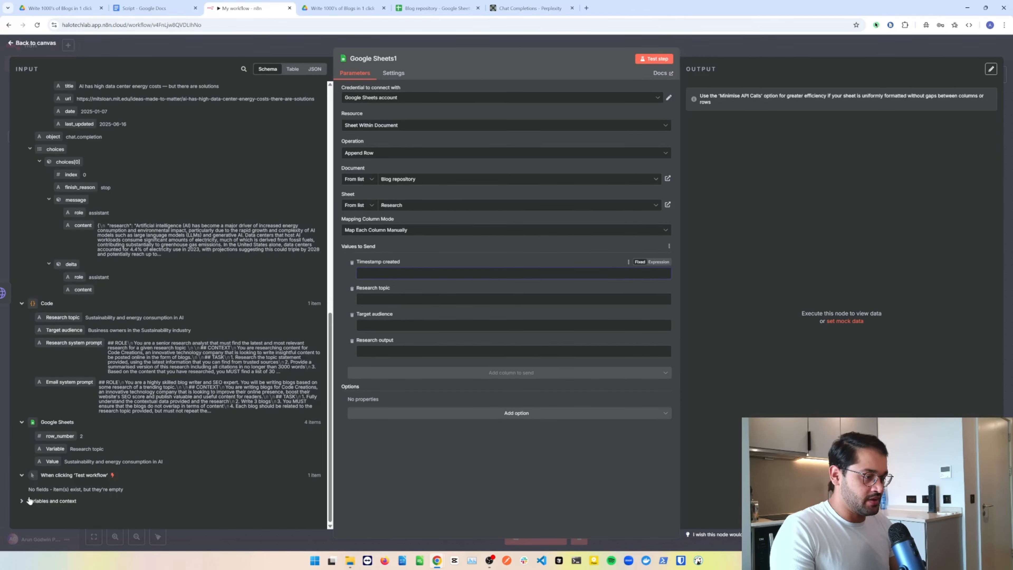
scroll(70, 445, "down", 4)
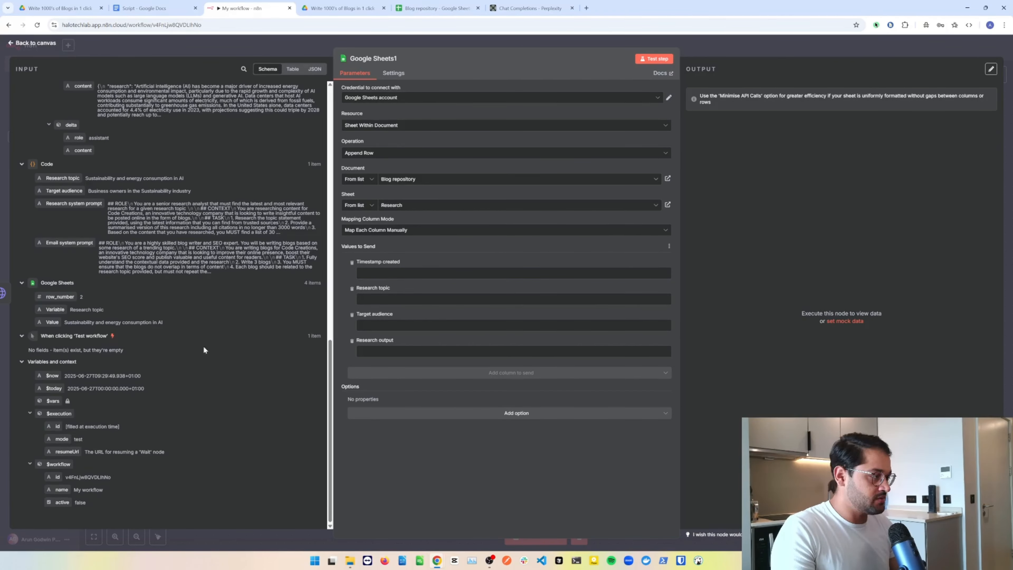
left_click_drag(53, 375, 408, 275)
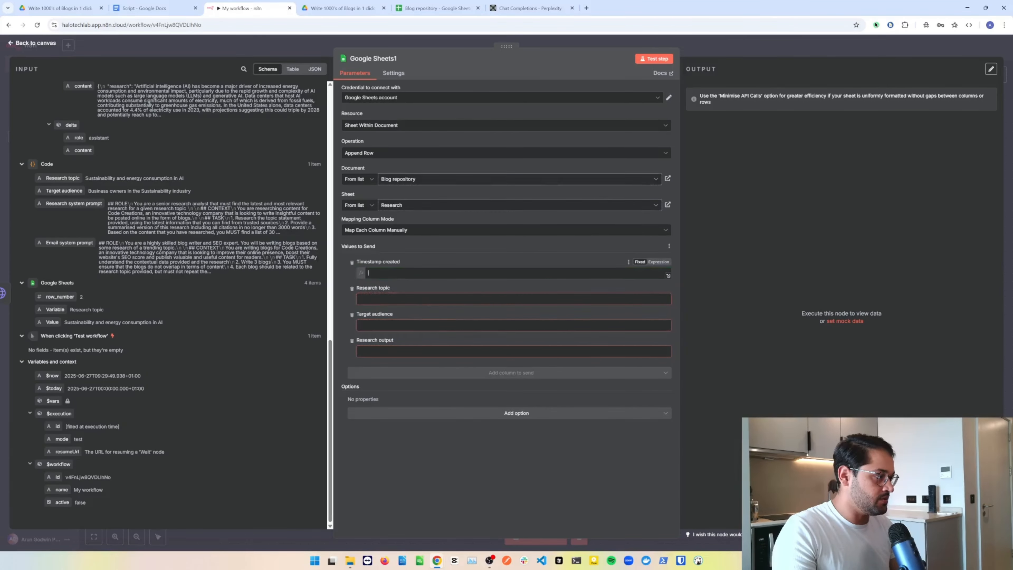
Step: Map the Code node's Research topic and Target audience values to the matching columns of the append node
left_click(435, 251)
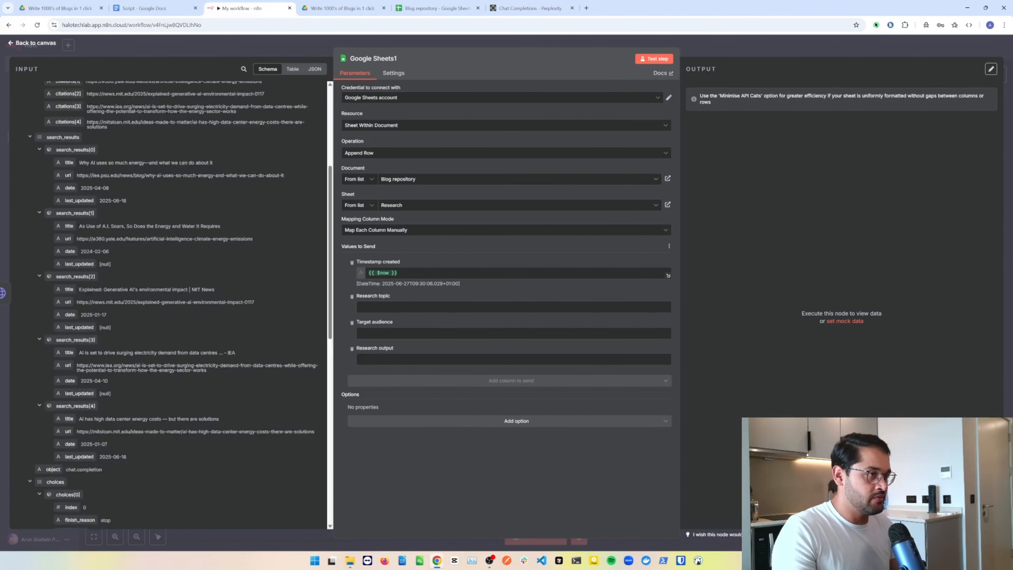
scroll(76, 259, "down", 10)
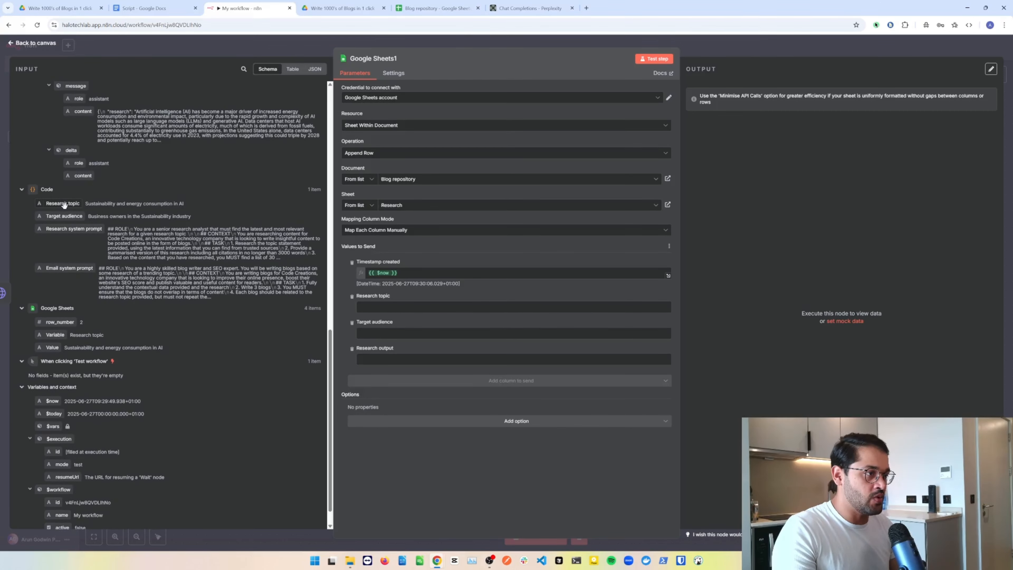
left_click_drag(64, 204, 423, 309)
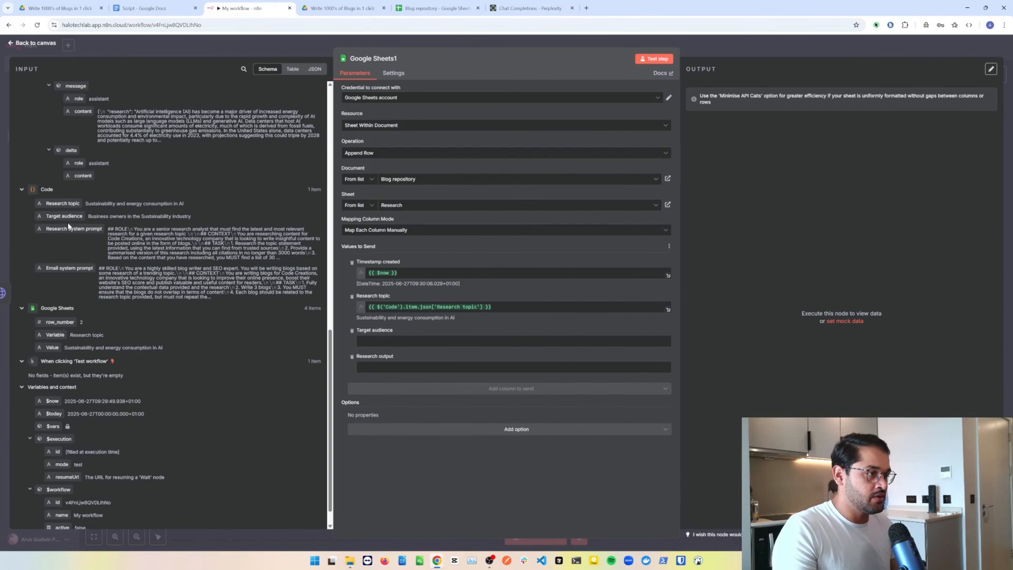
left_click_drag(66, 217, 428, 341)
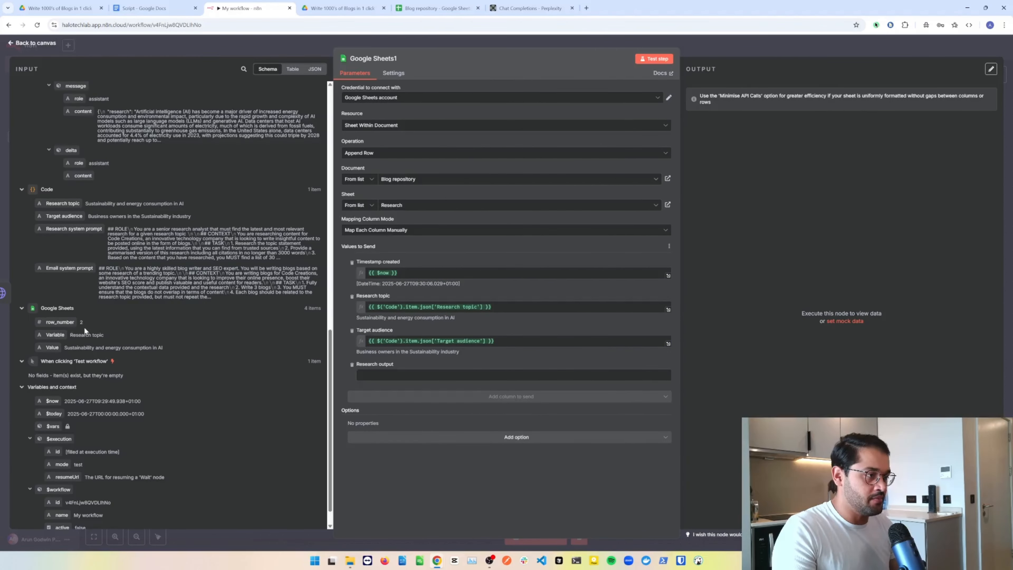
Step: Map the HTTP Request's search_results to the Research output column and convert it with .toJsonString()
scroll(83, 327, "up", 10)
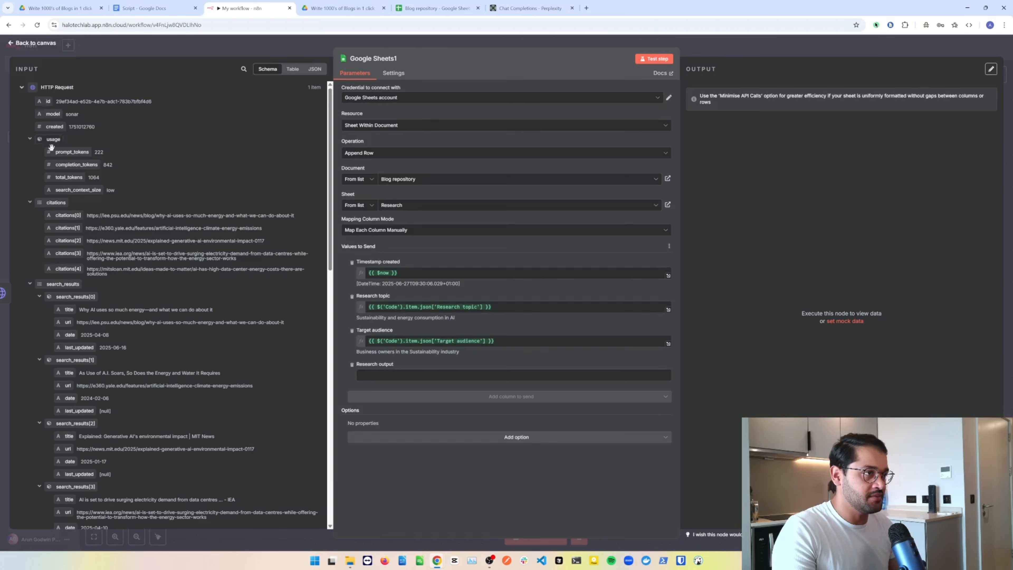
left_click_drag(63, 283, 379, 376)
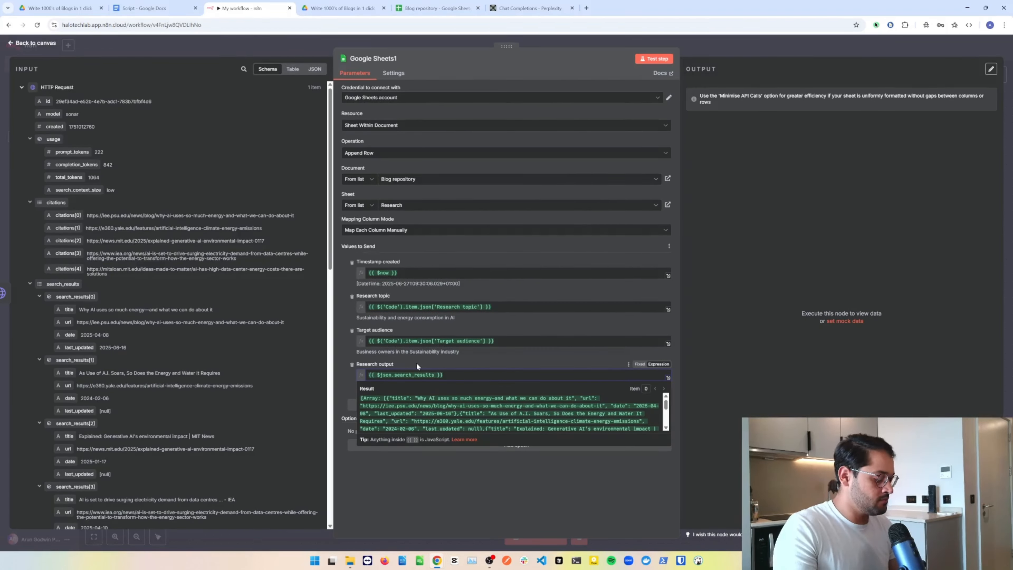
type(".toJsion")
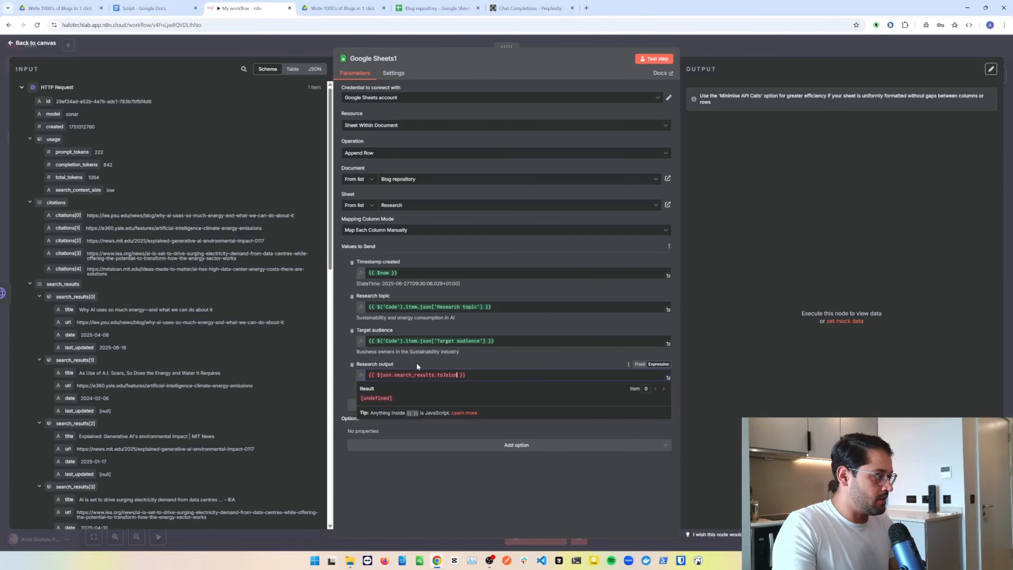
key("BackSpace")
key("BackSpace")
key("BackSpace")
type("onString()")
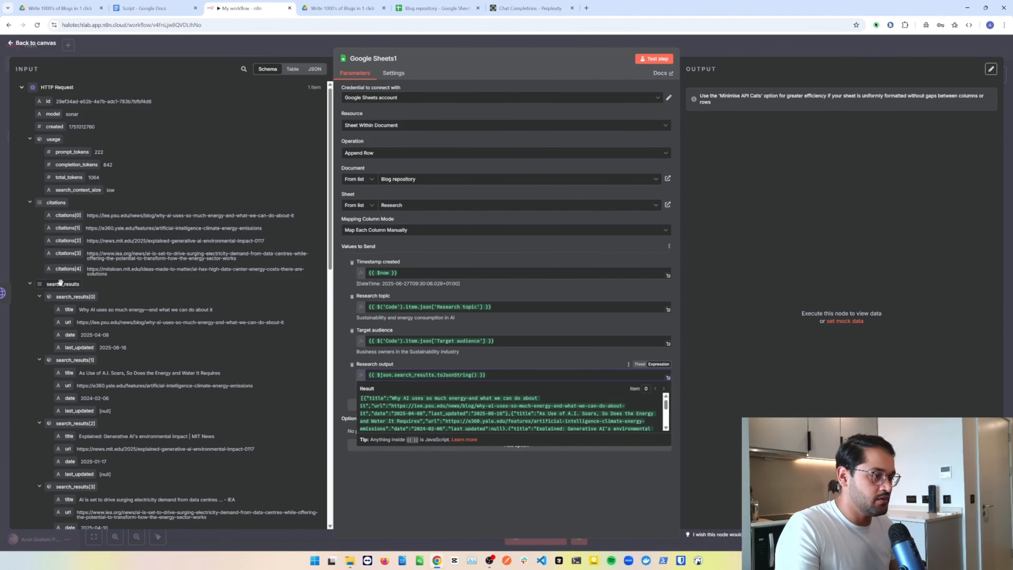
scroll(99, 285, "down", 12)
scroll(147, 285, "up", 10)
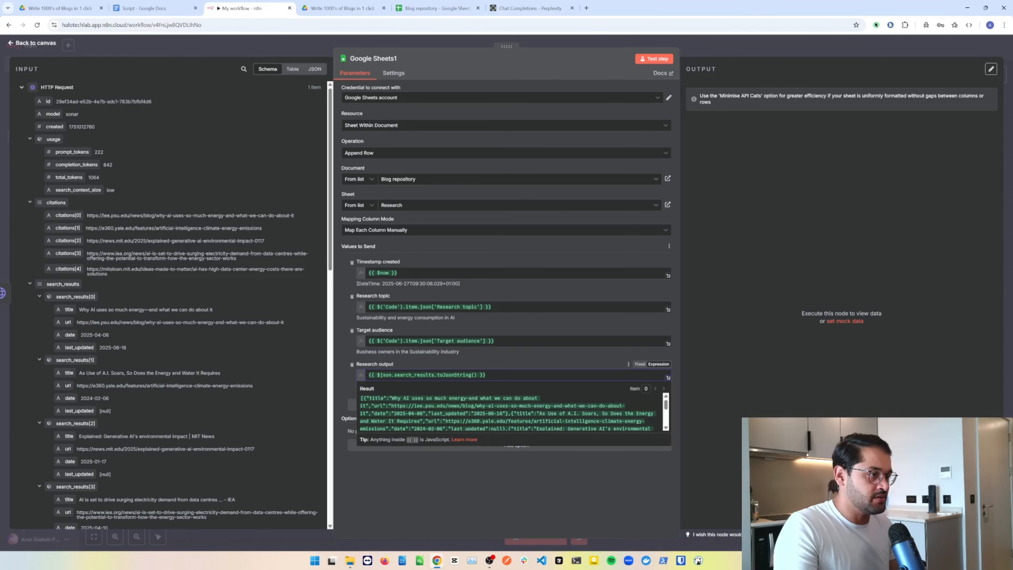
Step: Add a "RESEARCH:" heading above the search results expression in Research output, leaving blank lines above it
key("Return")
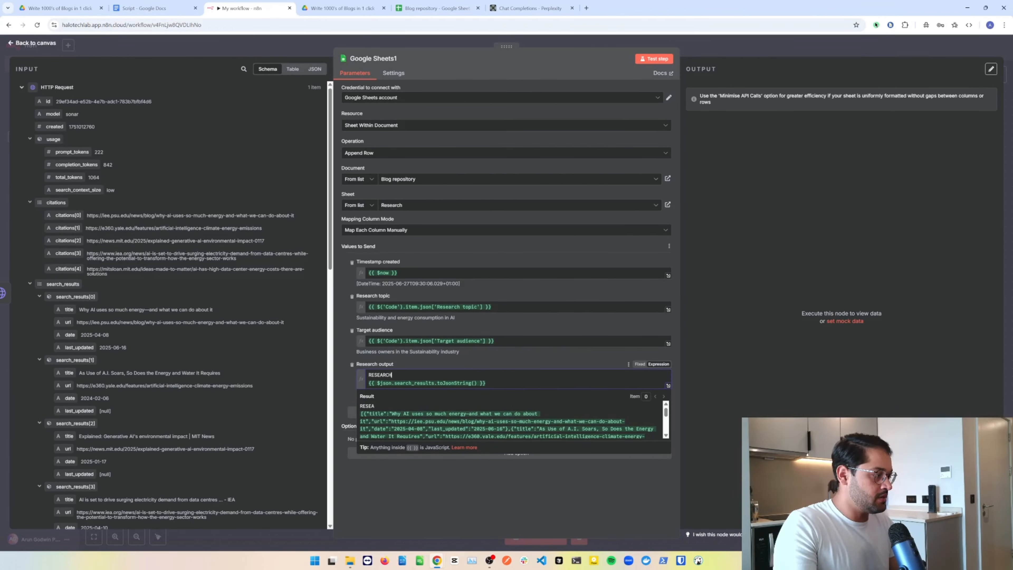
key("Return")
key("Return")
key("Up")
key("Up")
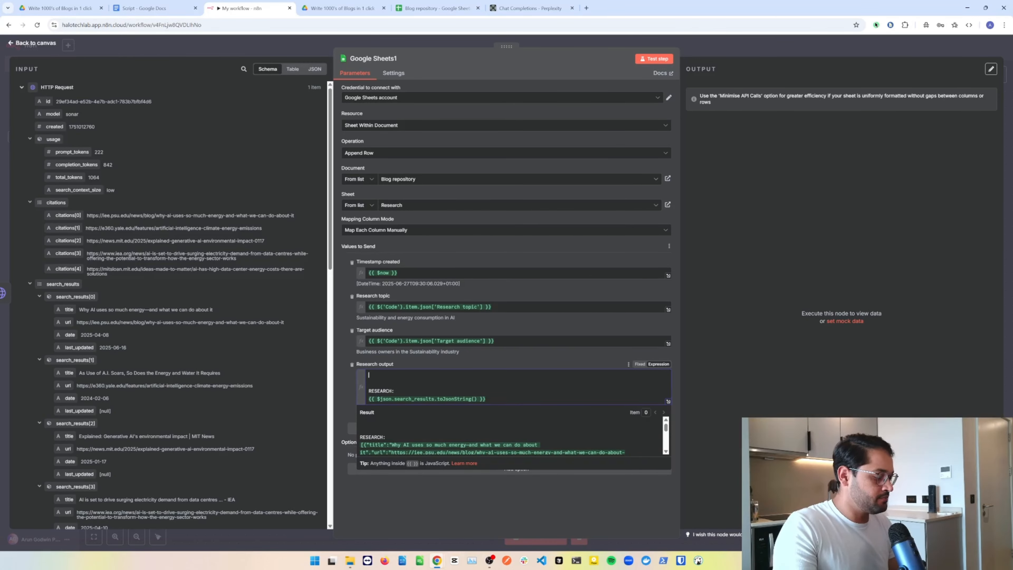
Step: Add a "CITATIONS:" heading at the start of Research output and map the HTTP Request's citations beneath it
type("CITUATRION")
key("BackSpace")
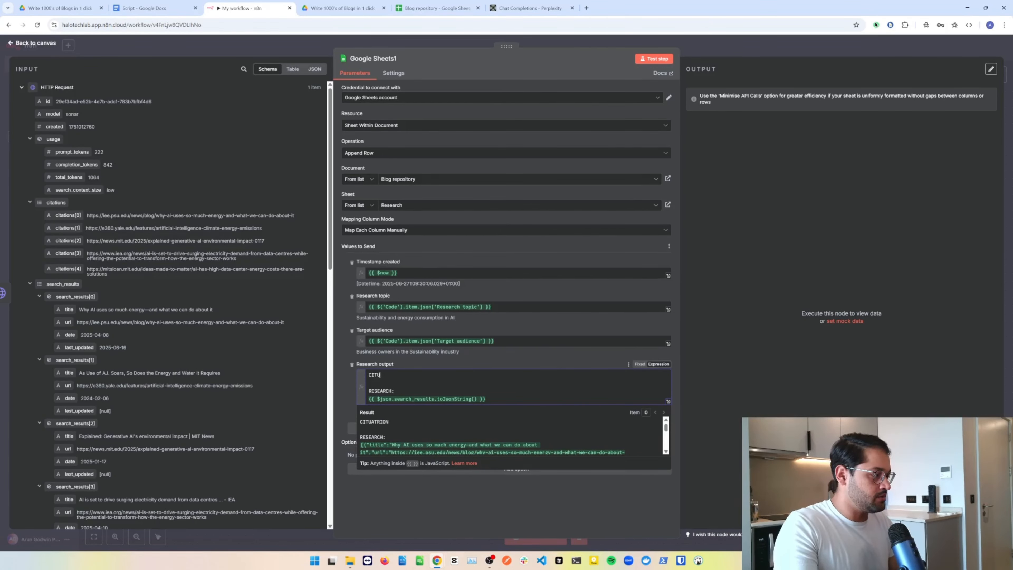
key("BackSpace")
key("BackSpace")
type("TATIONS:")
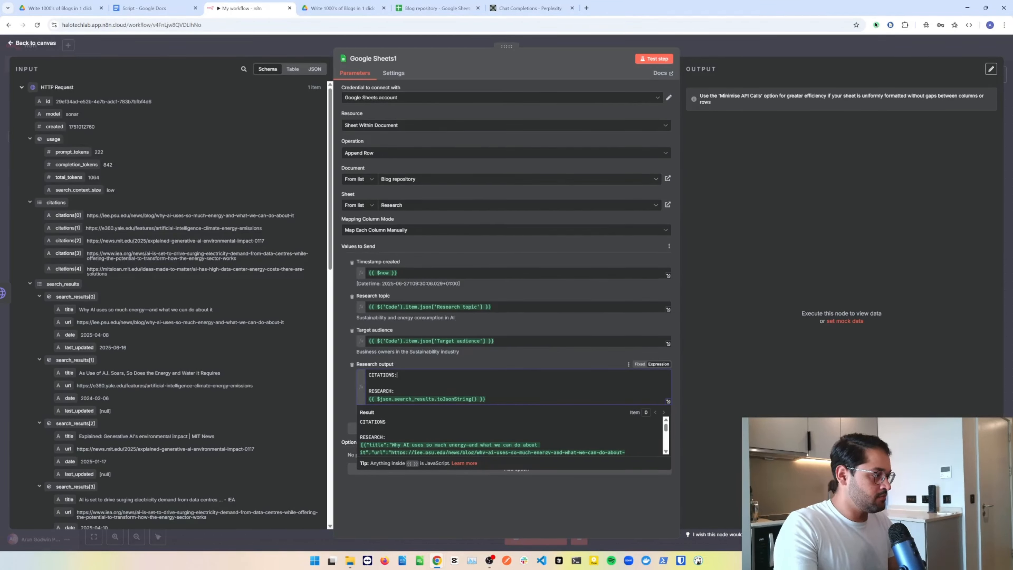
key("Return")
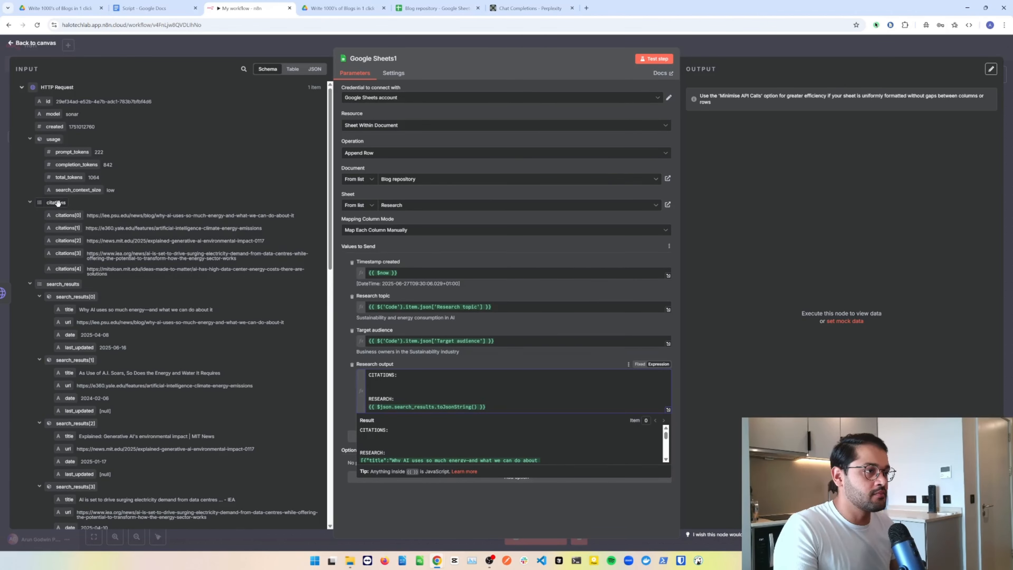
left_click_drag(58, 204, 381, 383)
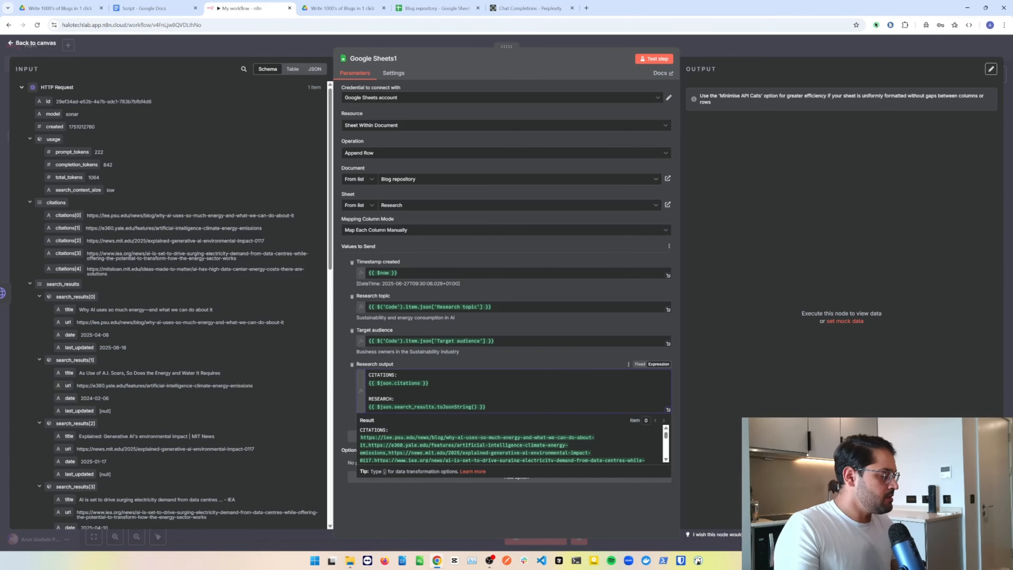
Step: Test the append node, and replace item with first() in the Research topic and Target audience expressions
left_click(654, 59)
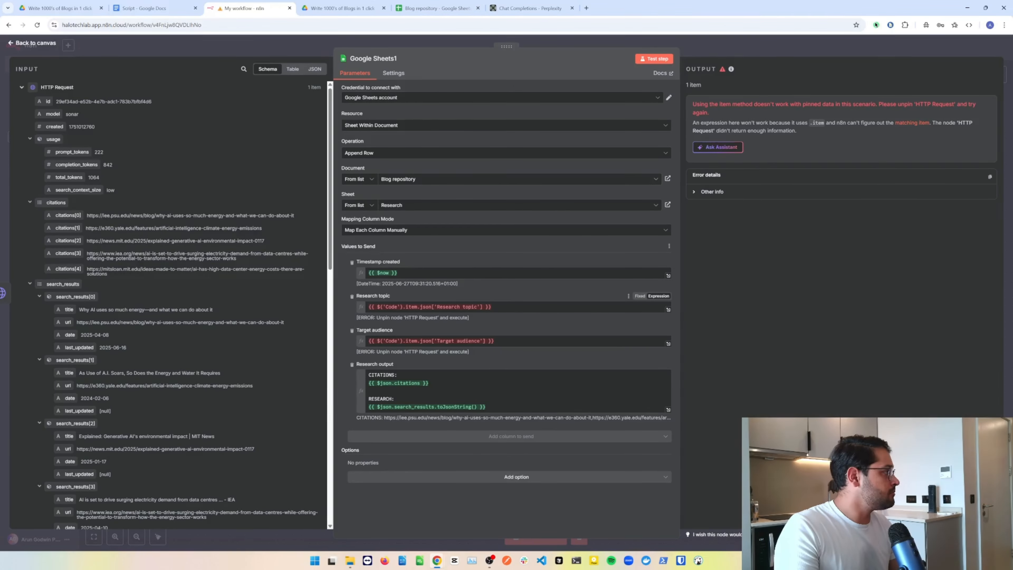
double_click(412, 307)
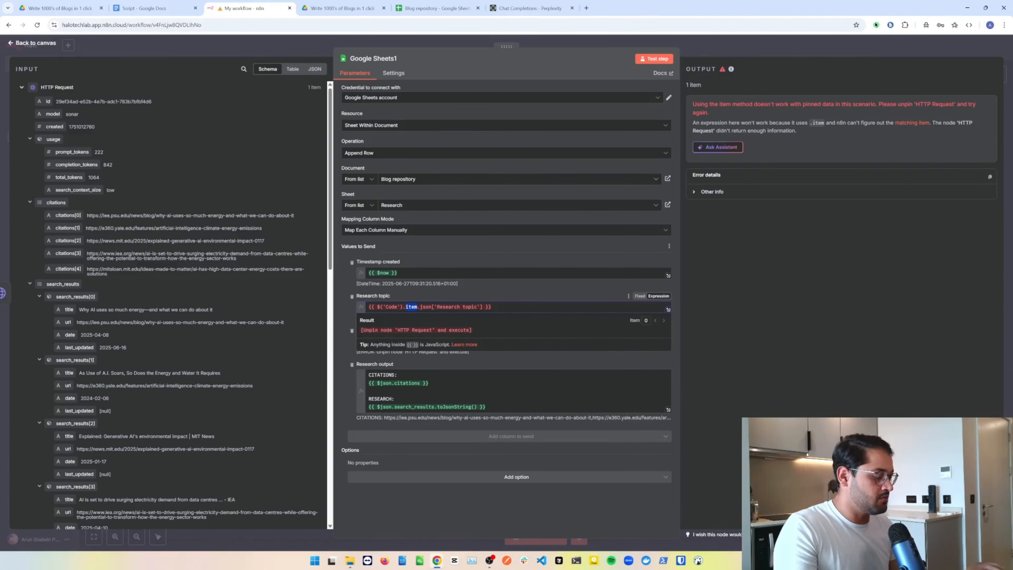
type("first()")
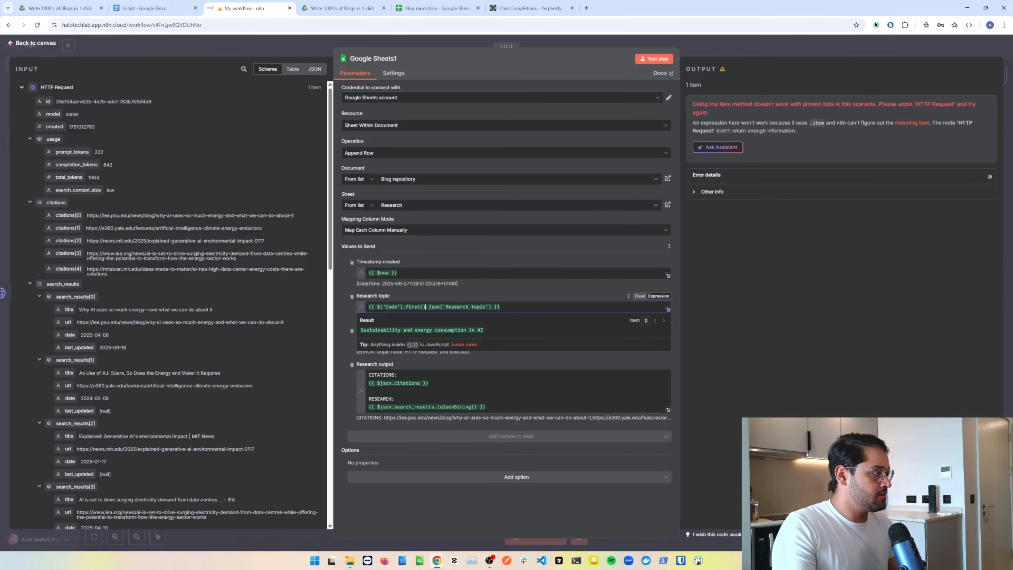
left_click(520, 290)
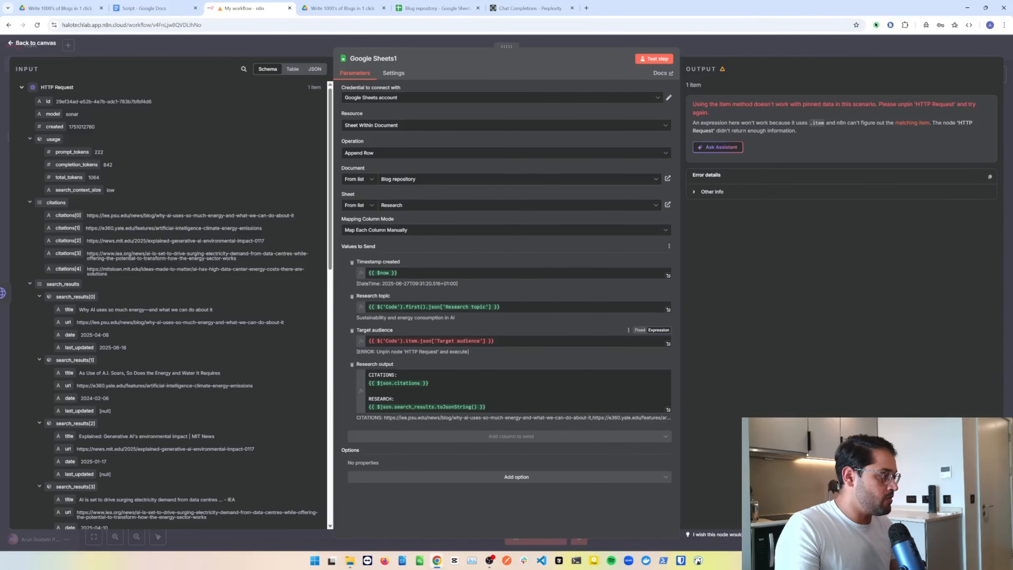
double_click(411, 340)
type("first()")
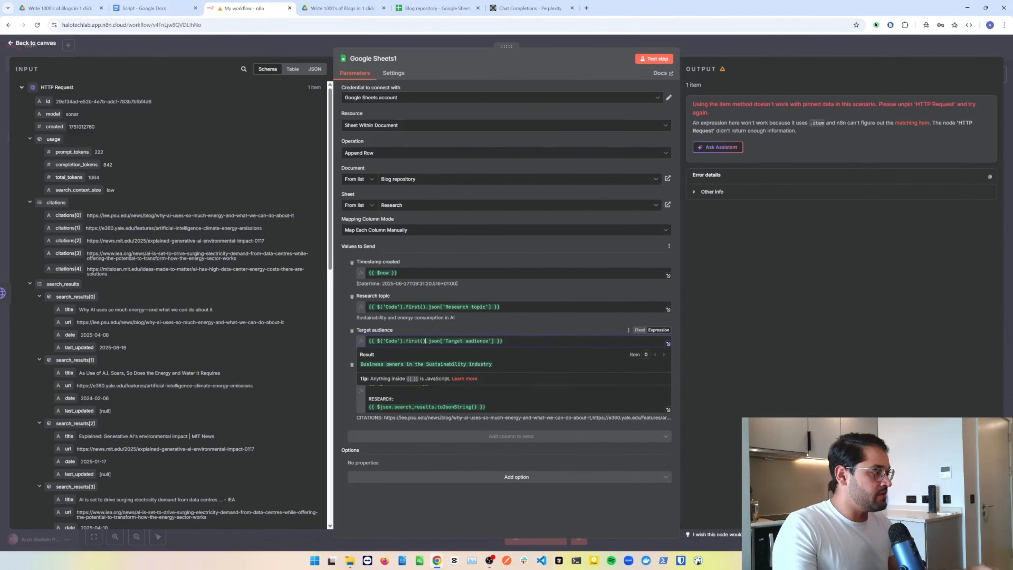
left_click(506, 322)
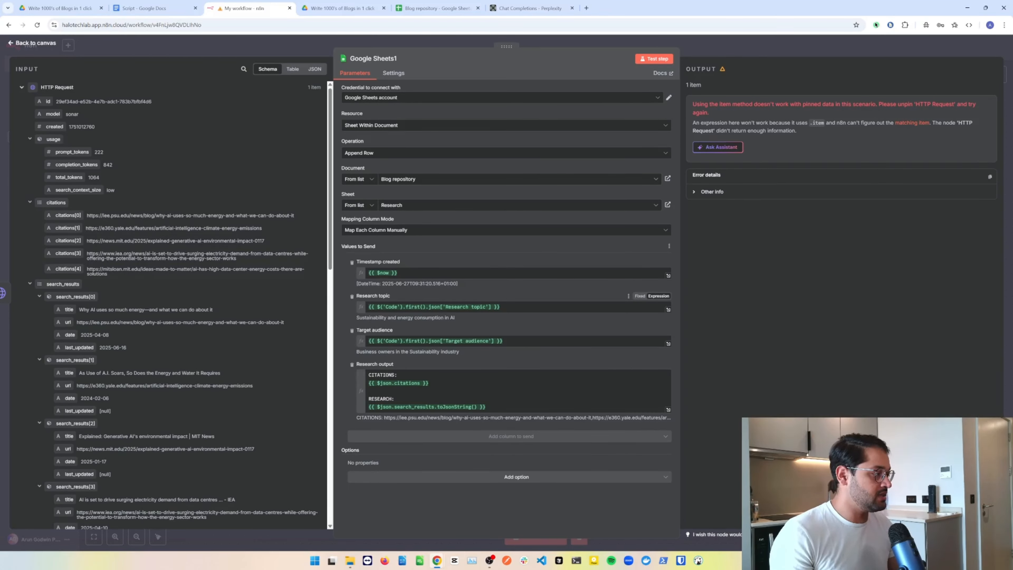
left_click(405, 307)
left_click(567, 280)
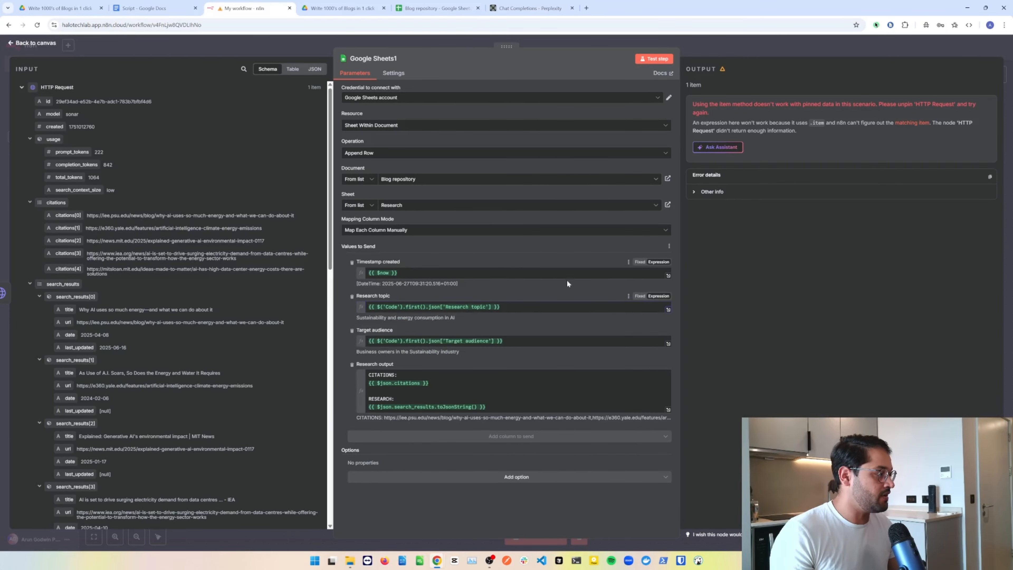
Step: Run the append node again, then check the new row in Blog repository's Research sheet and widen its columns
left_click(654, 58)
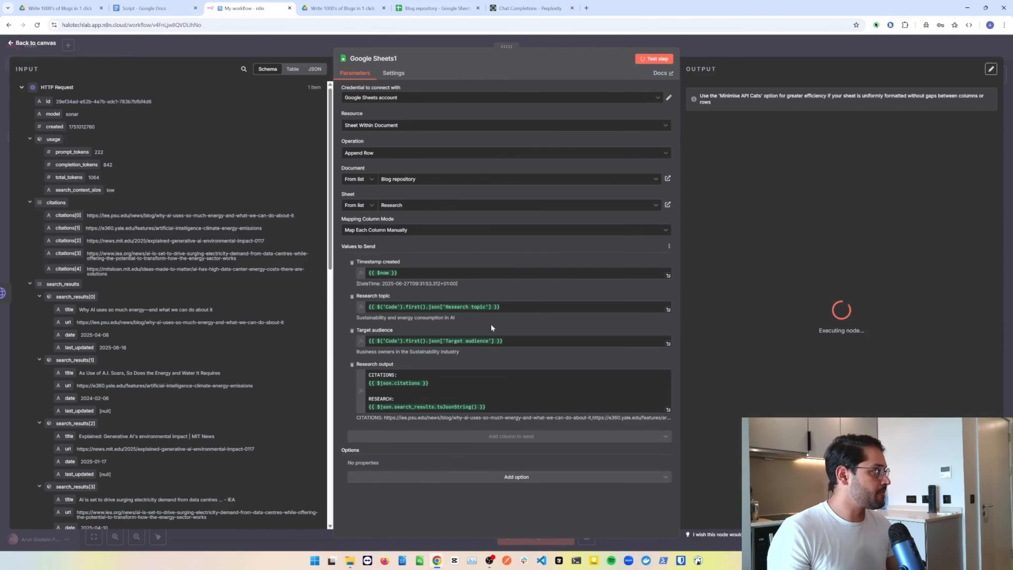
left_click(426, 10)
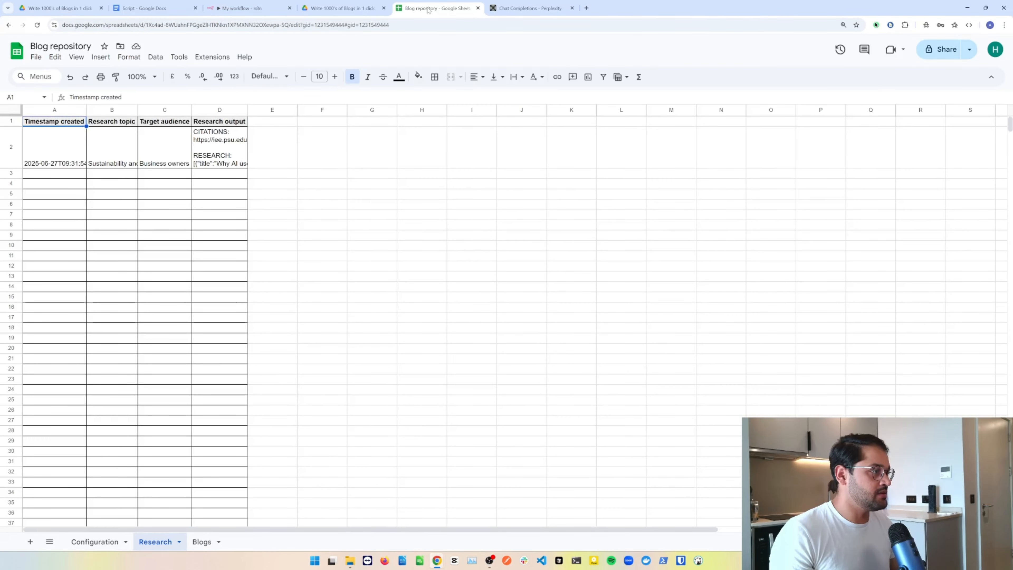
left_click(65, 153)
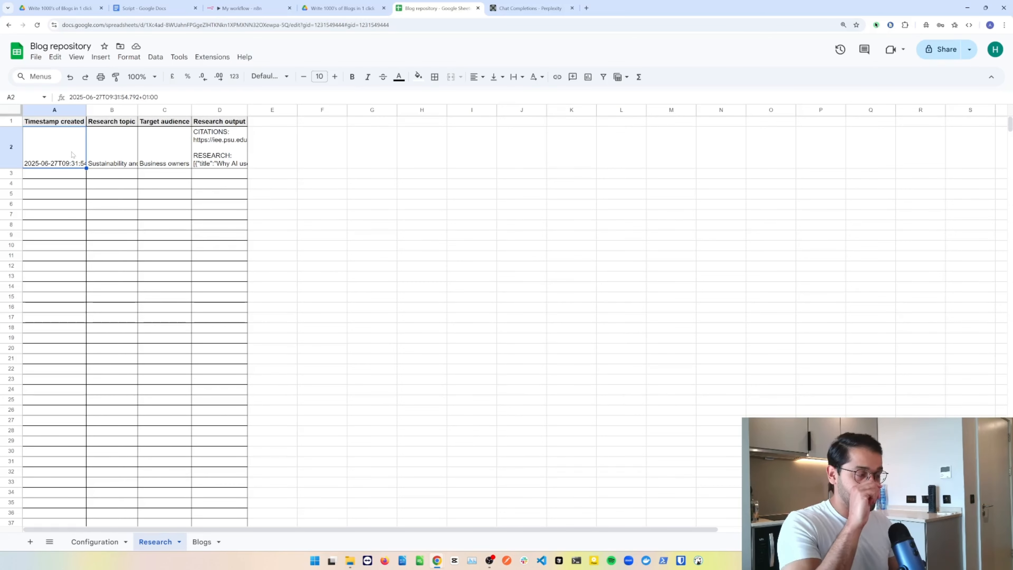
left_click(106, 158)
left_click_drag(138, 110, 456, 109)
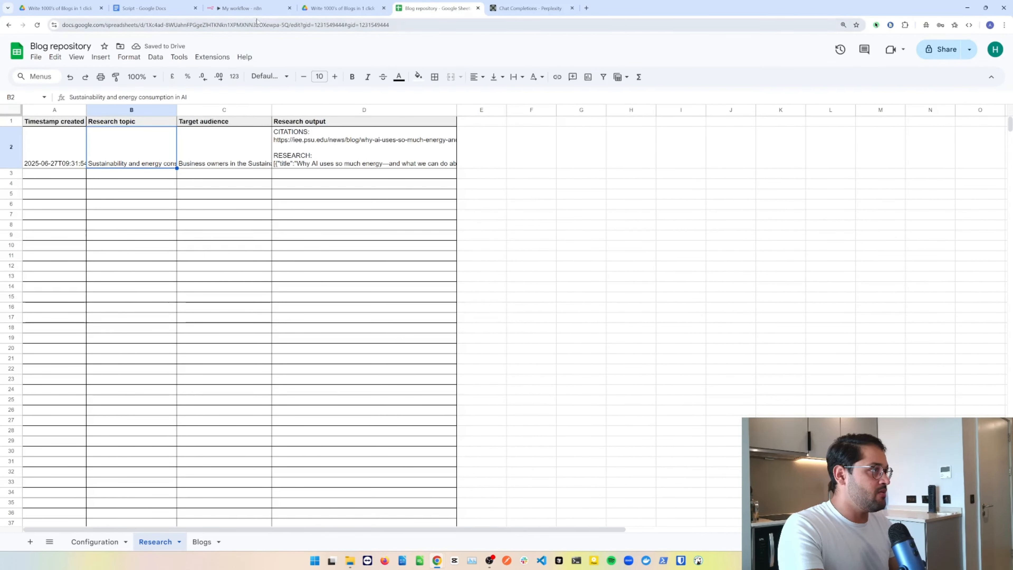
Step: Return to the n8n canvas and add an Anthropic Chat Model after Google Sheets1, keeping its default settings
left_click(239, 8)
key("Escape")
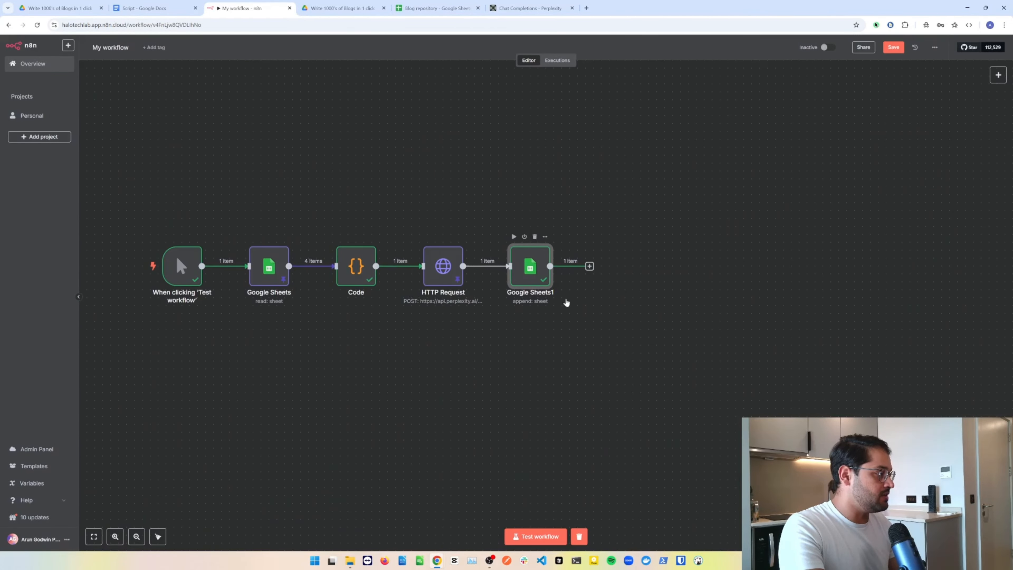
scroll(566, 302, "right", 3)
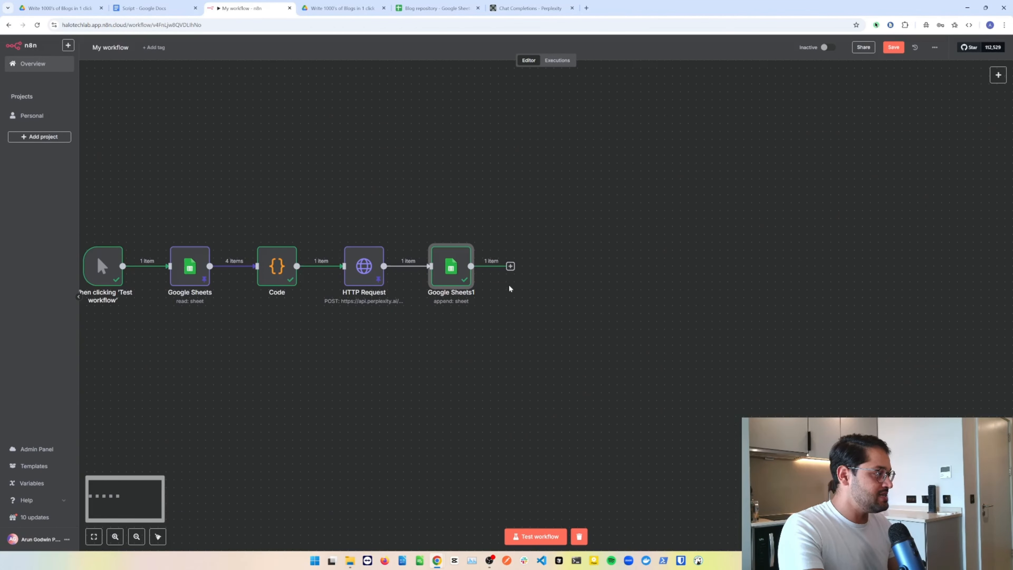
scroll(504, 276, "right", 3)
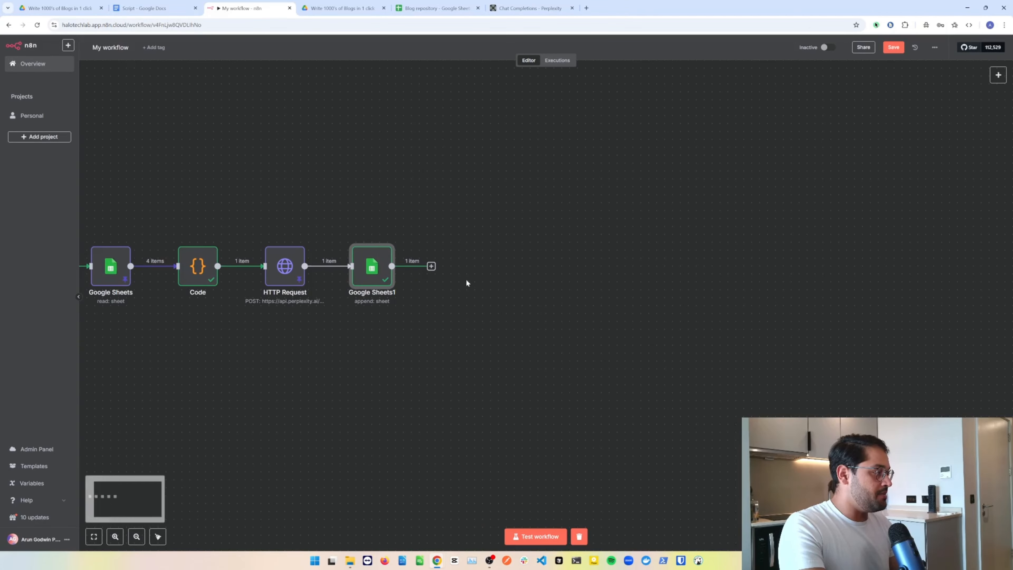
left_click(431, 267)
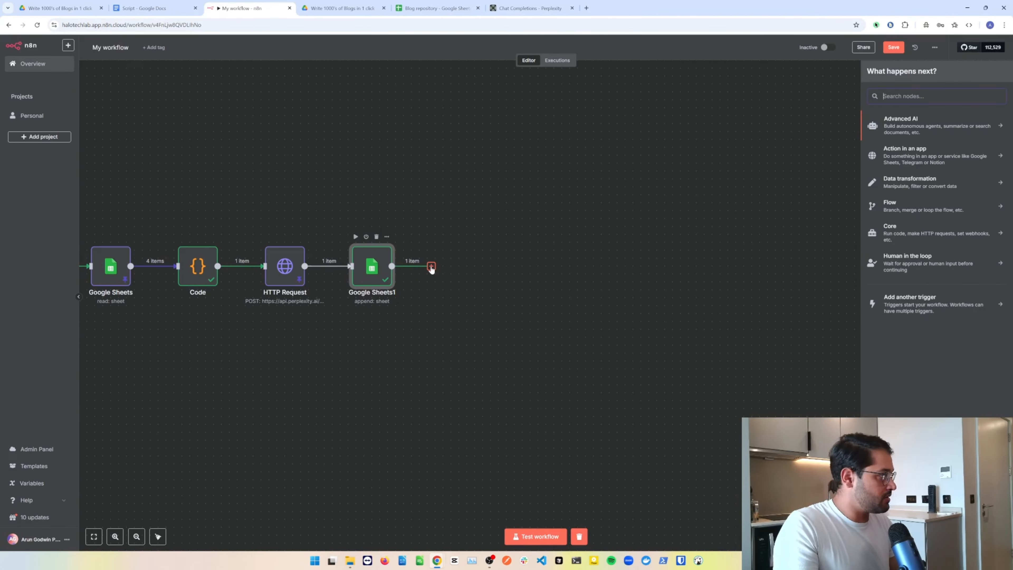
type("anthroi")
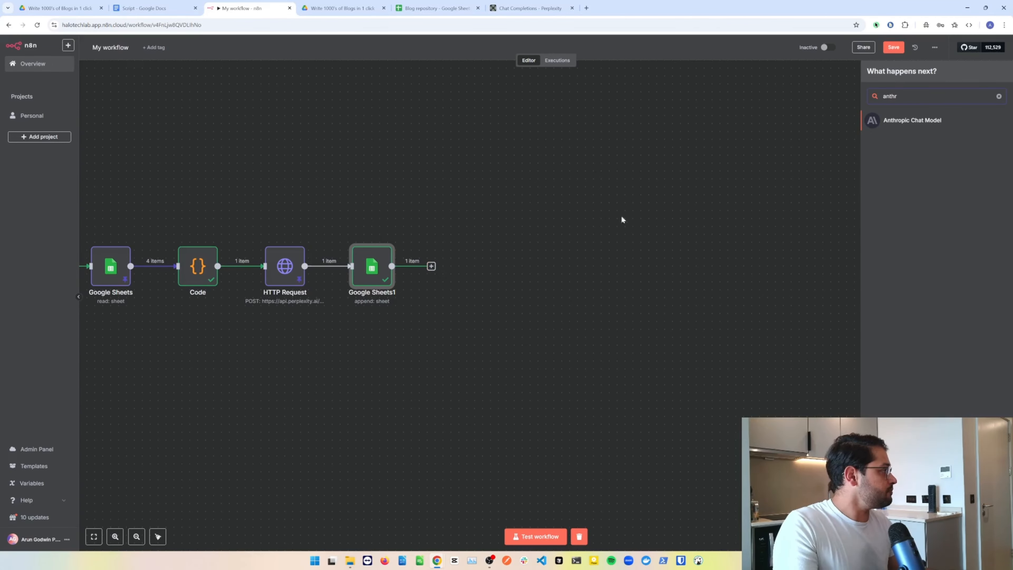
left_click(906, 124)
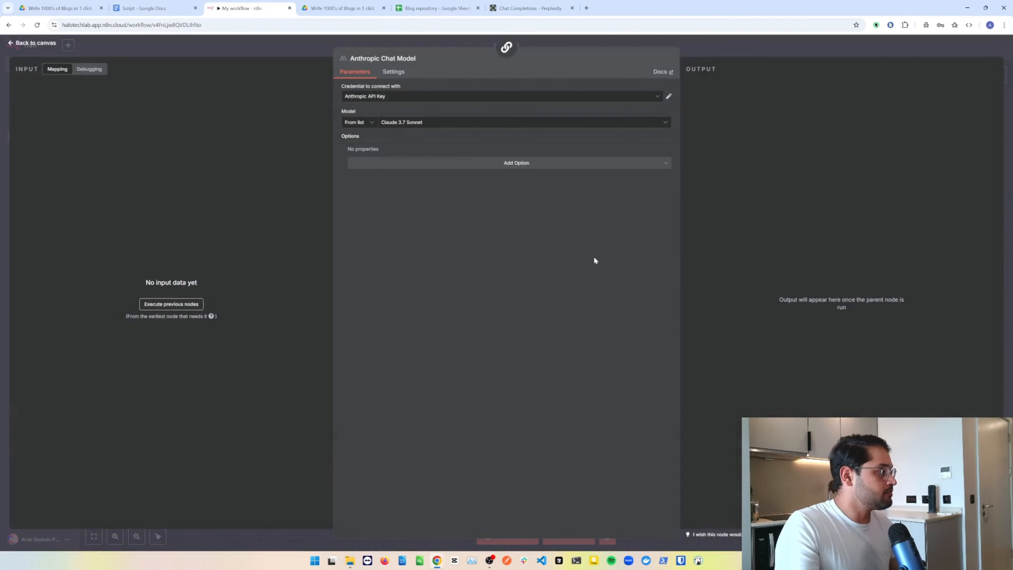
left_click(674, 53)
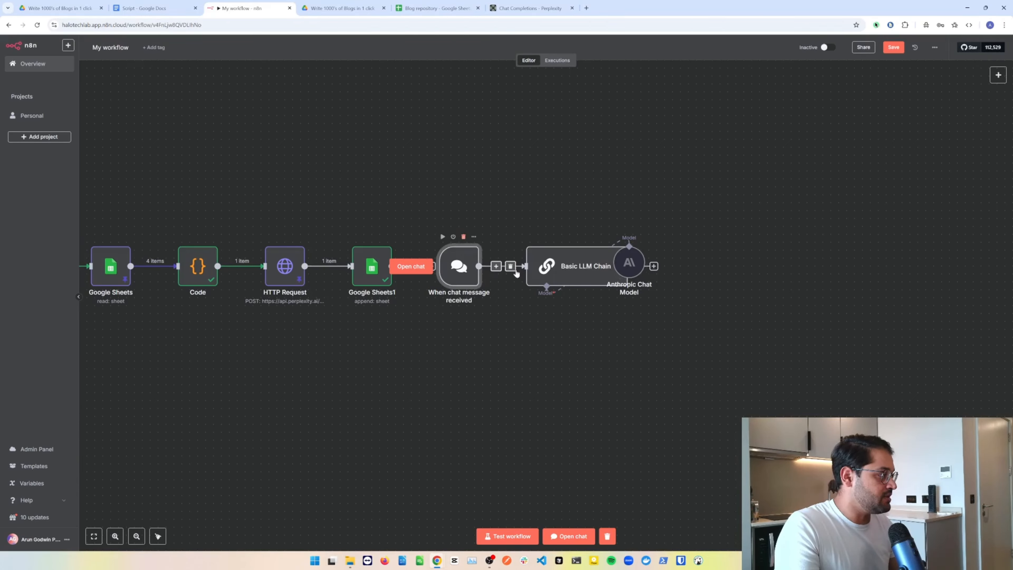
Step: Delete the chat trigger, connect Google Sheets1 to Basic LLM Chain, and arrange the Anthropic Chat Model beneath the chain
left_click(463, 239)
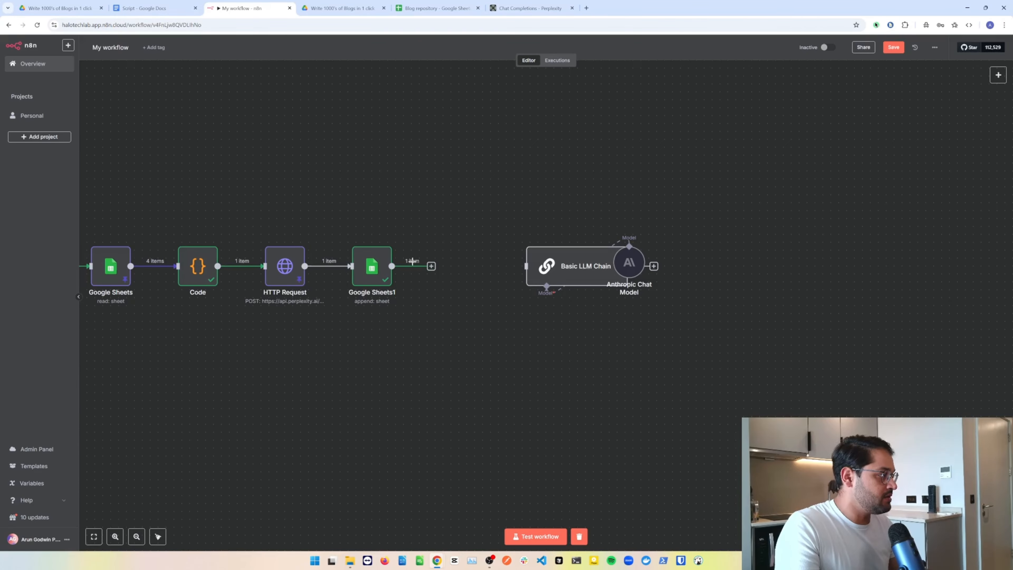
left_click(431, 266)
left_click_drag(434, 268, 532, 273)
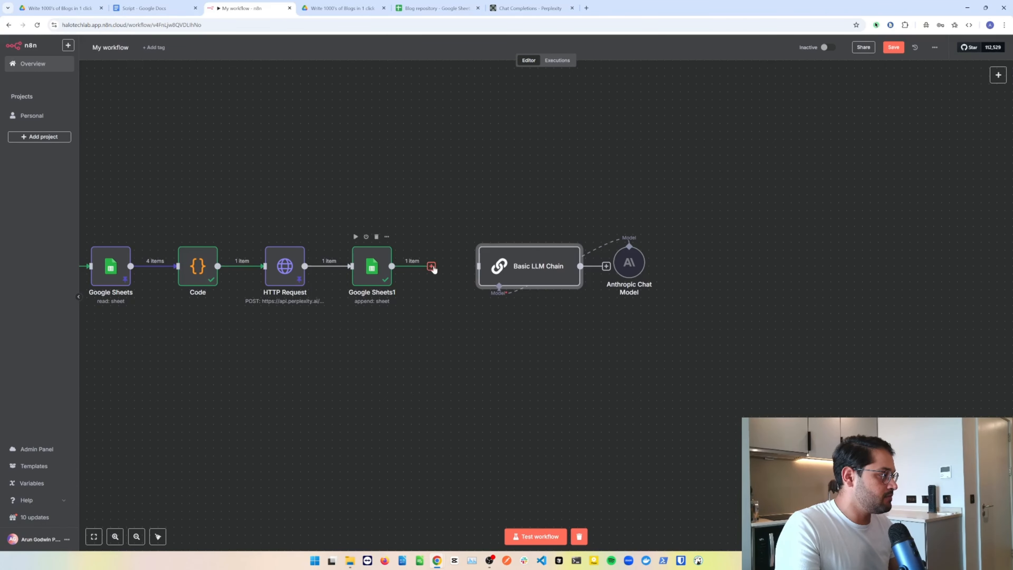
left_click_drag(431, 266, 480, 266)
left_click_drag(622, 268, 448, 355)
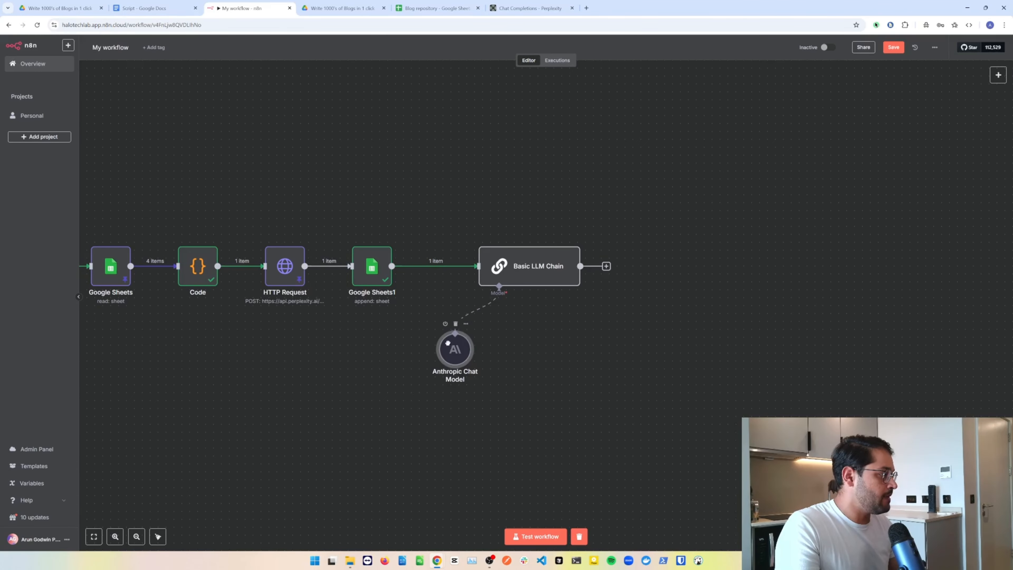
left_click_drag(525, 268, 499, 269)
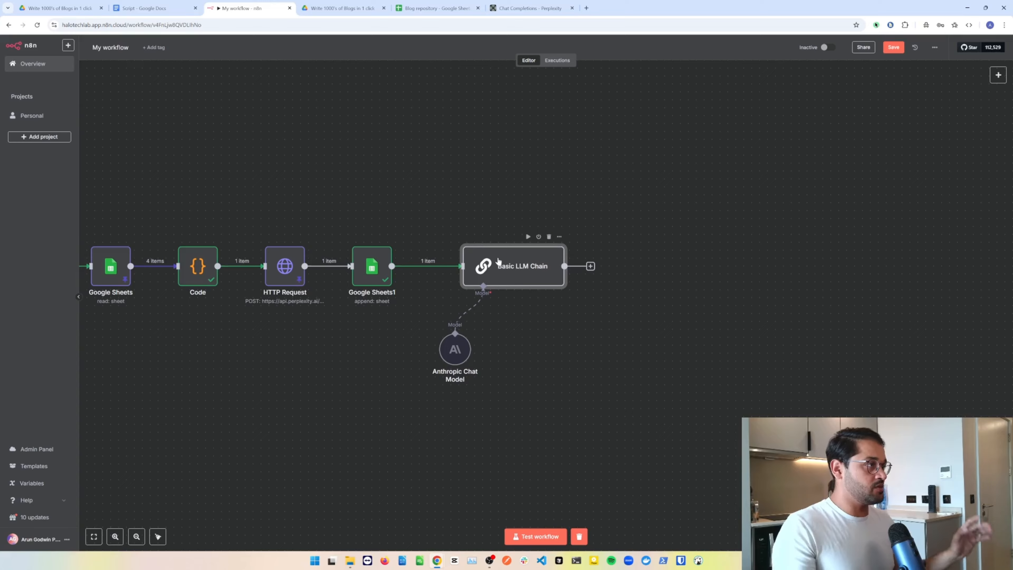
Step: Check the Email system prompt in Blog repository's Configuration sheet, and set the n8n Basic LLM Chain's user prompt source to Define below
left_click(434, 9)
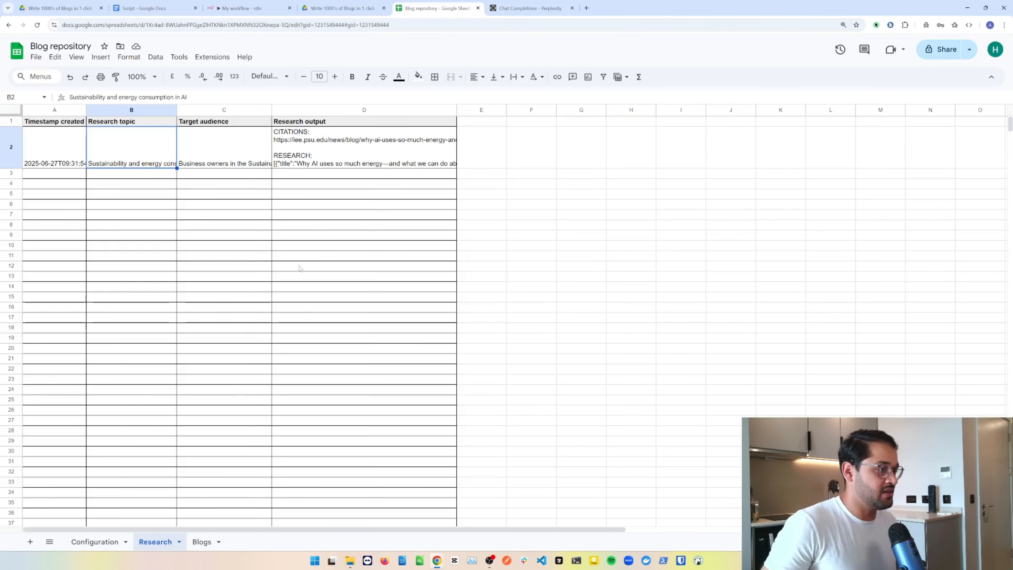
left_click(95, 542)
scroll(195, 381, "down", 3)
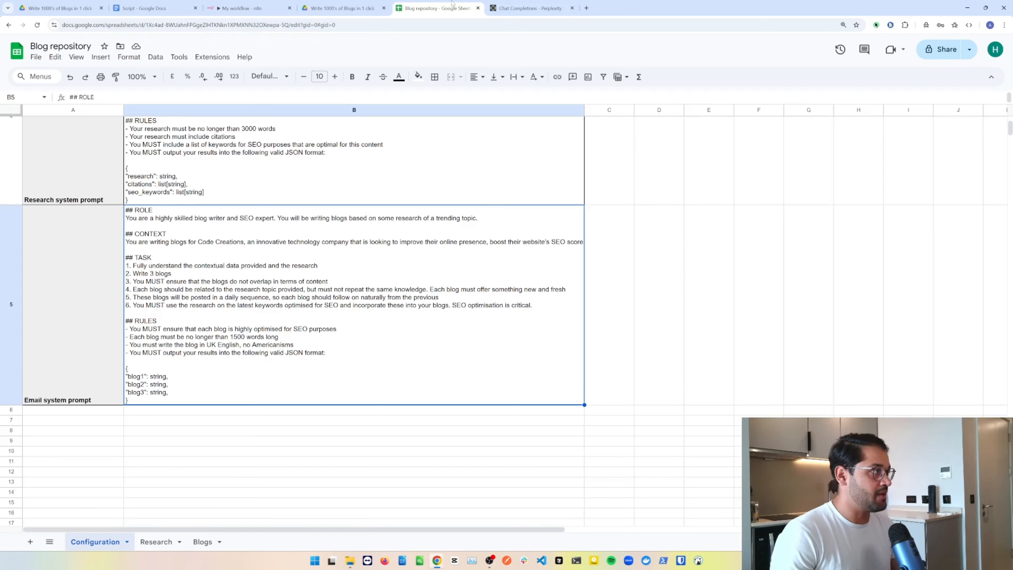
left_click(244, 8)
double_click(520, 266)
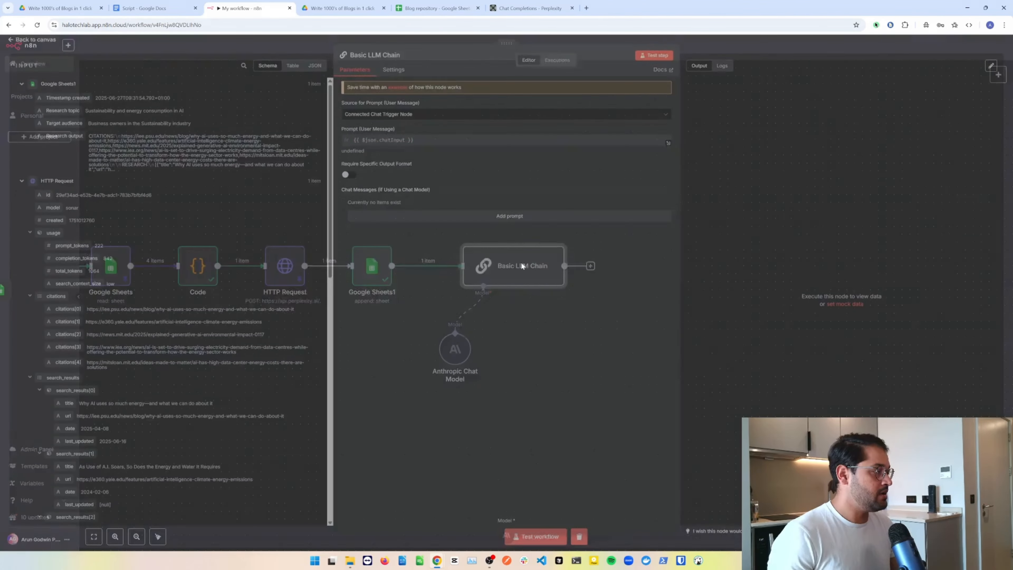
left_click(395, 116)
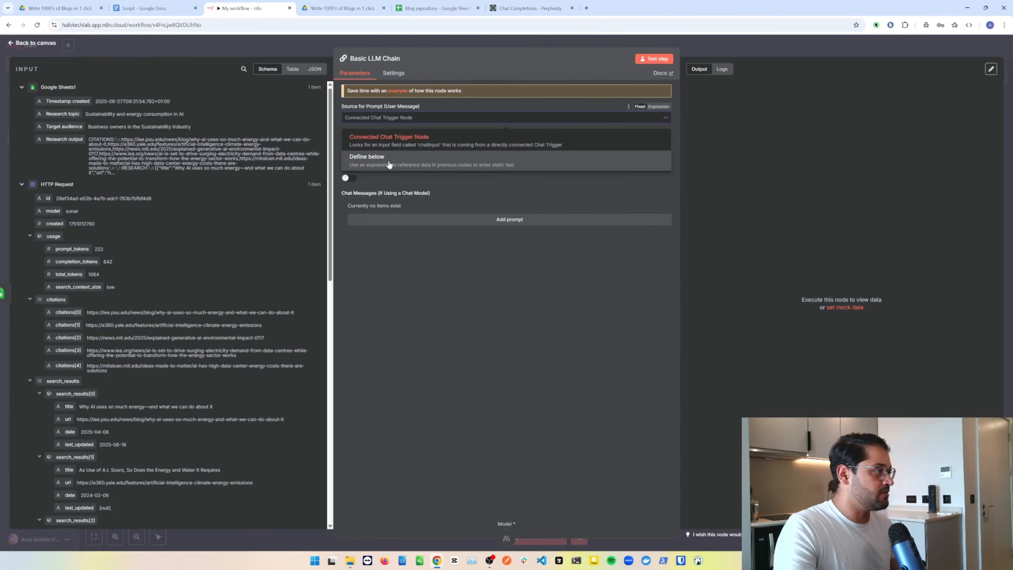
left_click(389, 159)
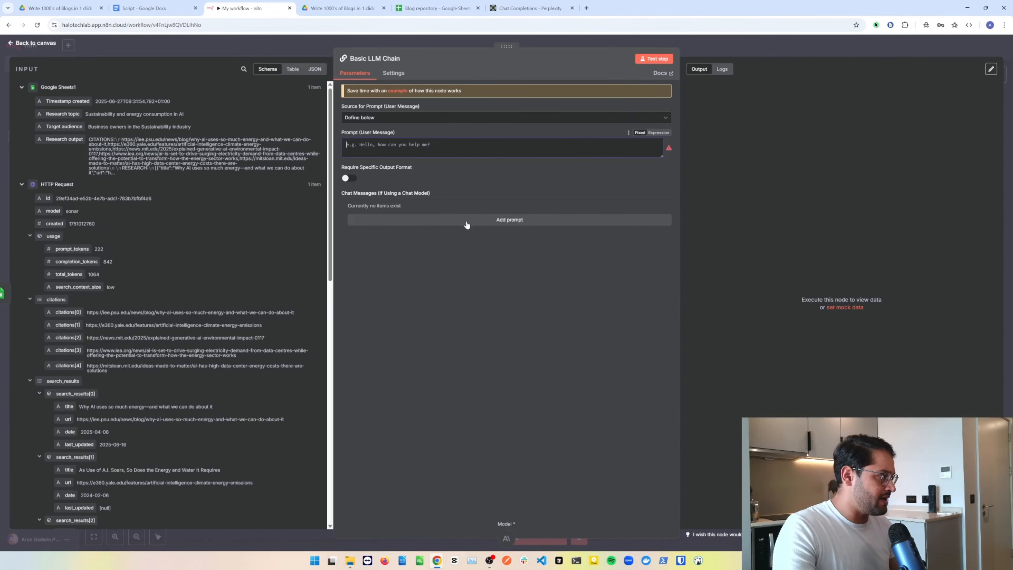
Step: Add a System chat message to the chain and map Code's Email system prompt into it, replacing item with first()
left_click(403, 219)
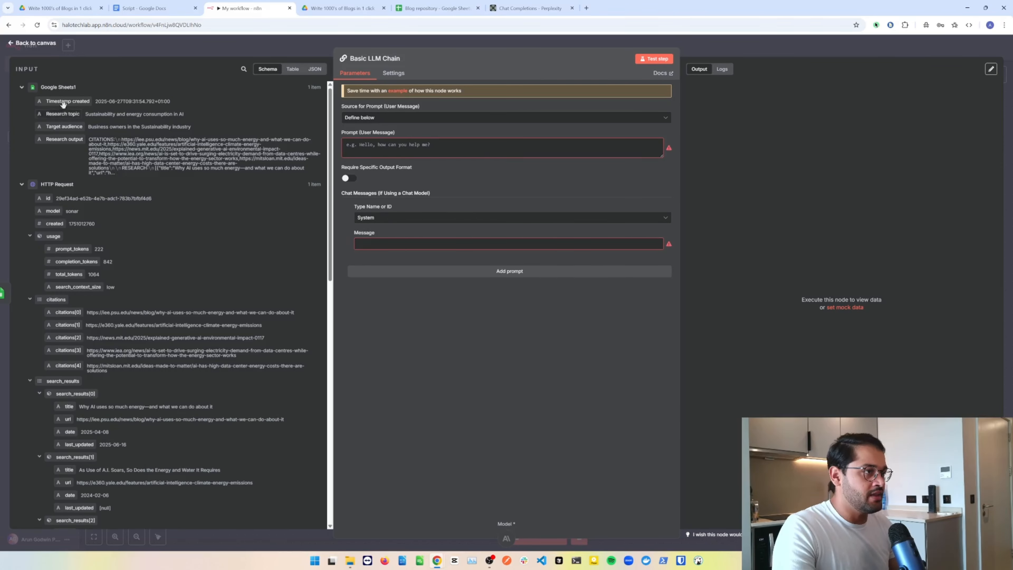
left_click(22, 87)
left_click(21, 102)
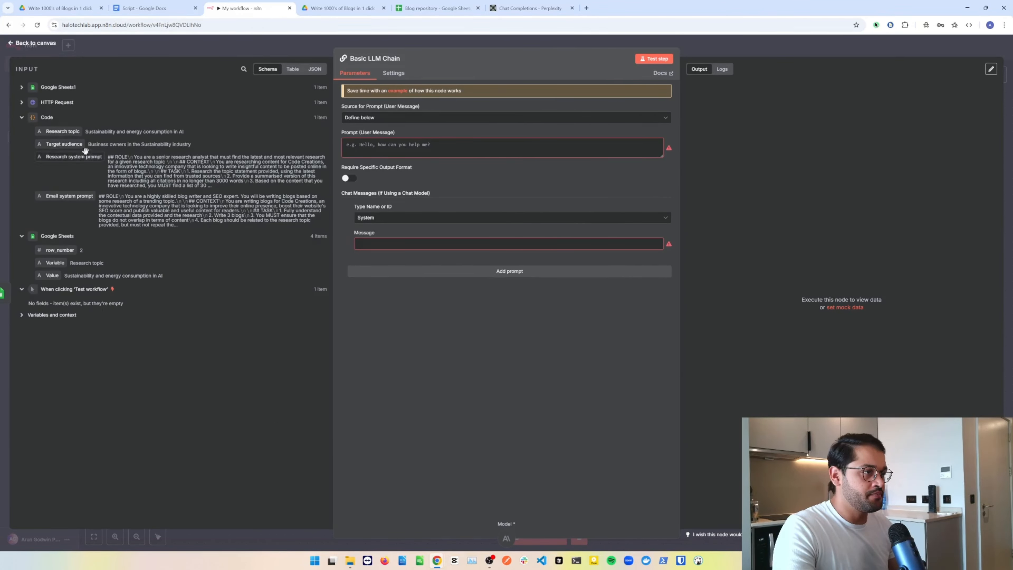
left_click_drag(64, 197, 383, 244)
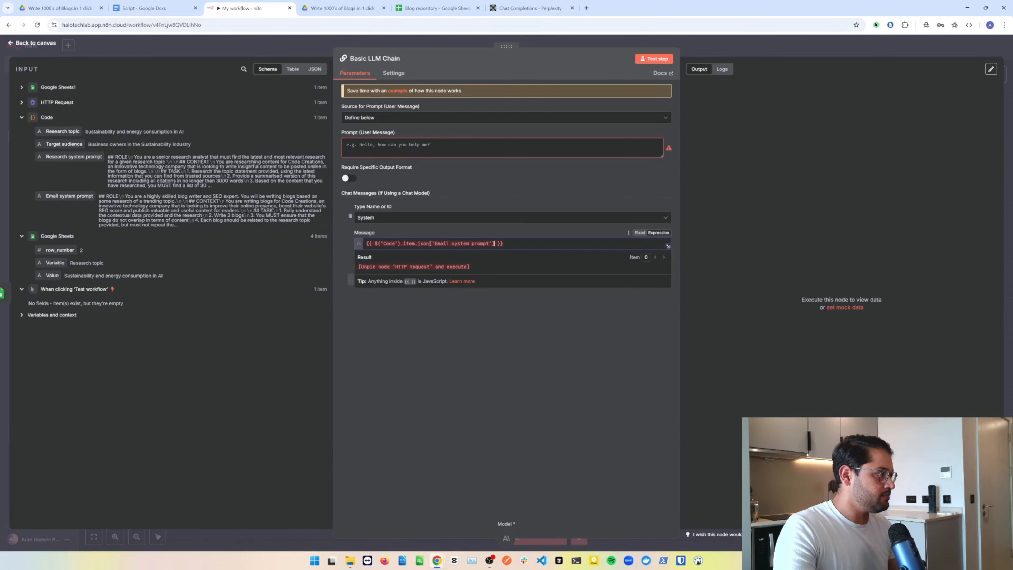
double_click(409, 243)
type("first()")
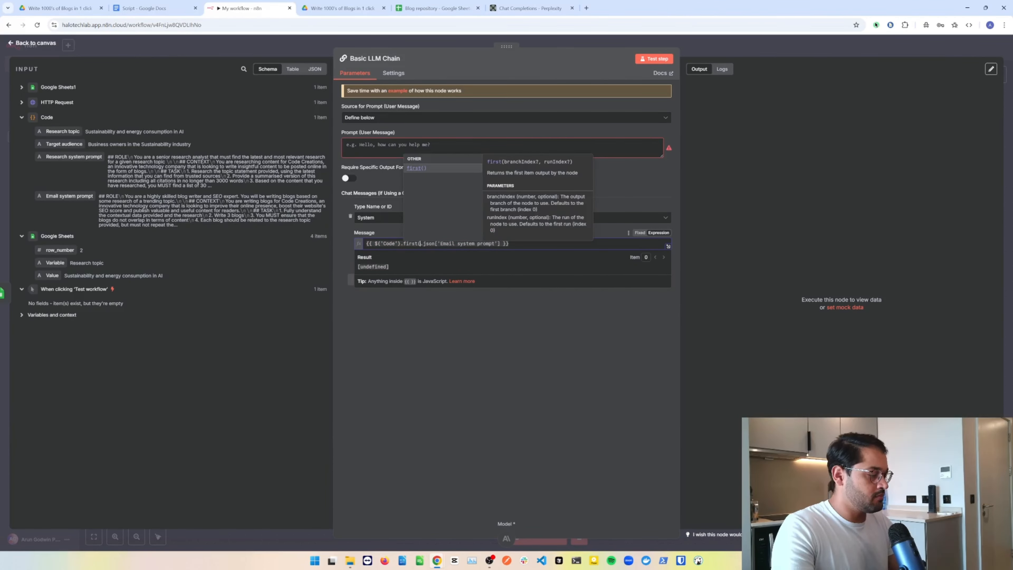
left_click(465, 370)
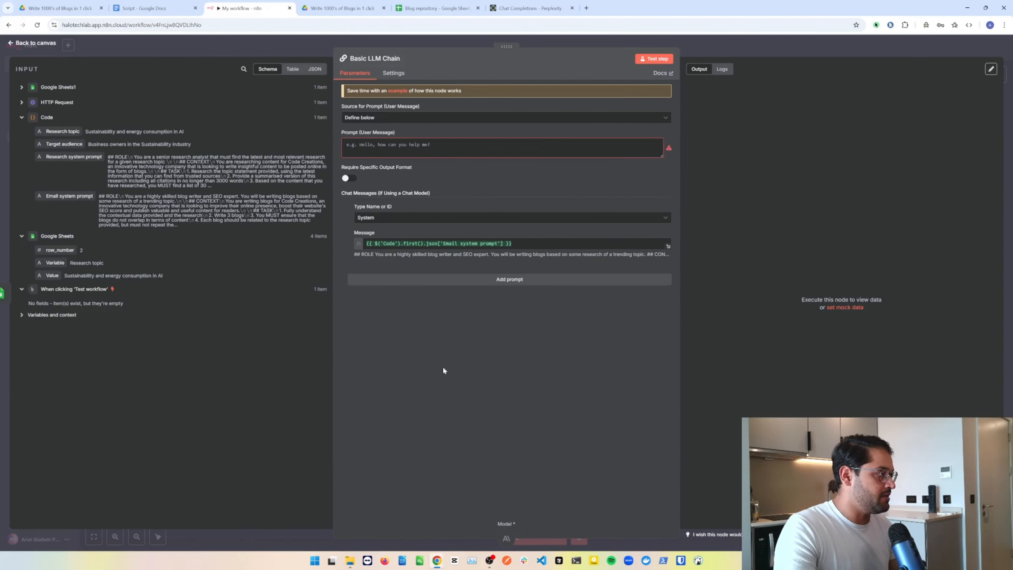
Step: Review the System message's resolved prompt and the previous nodes' fields, and compare the prompt with Blog repository's Configuration sheet
left_click(668, 246)
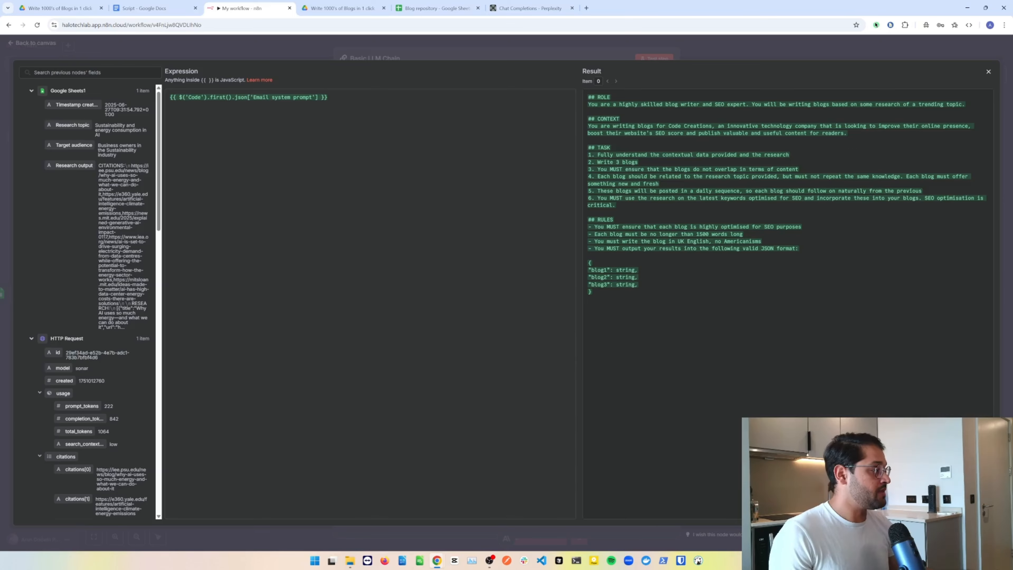
scroll(96, 282, "down", 8)
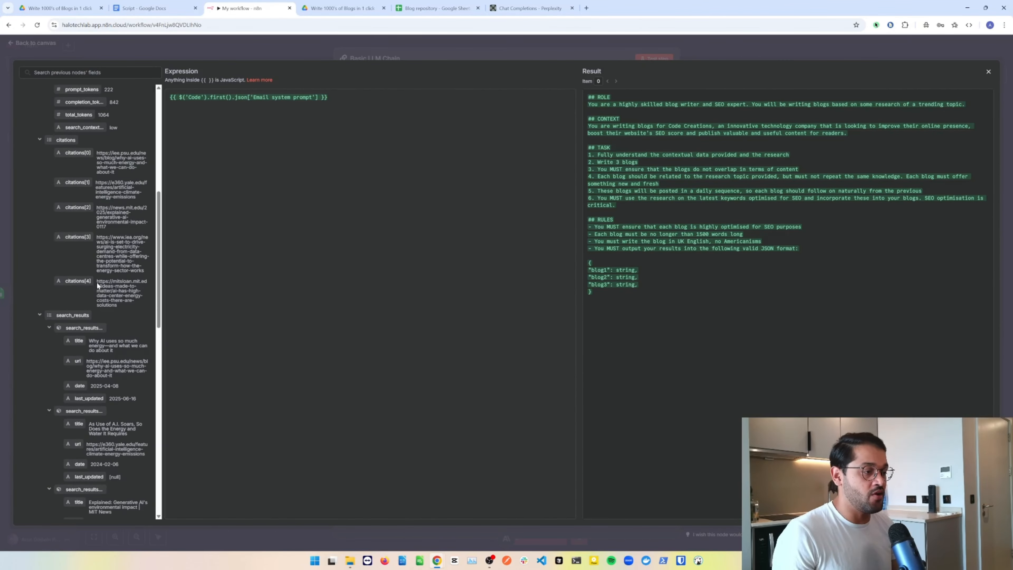
scroll(96, 281, "down", 5)
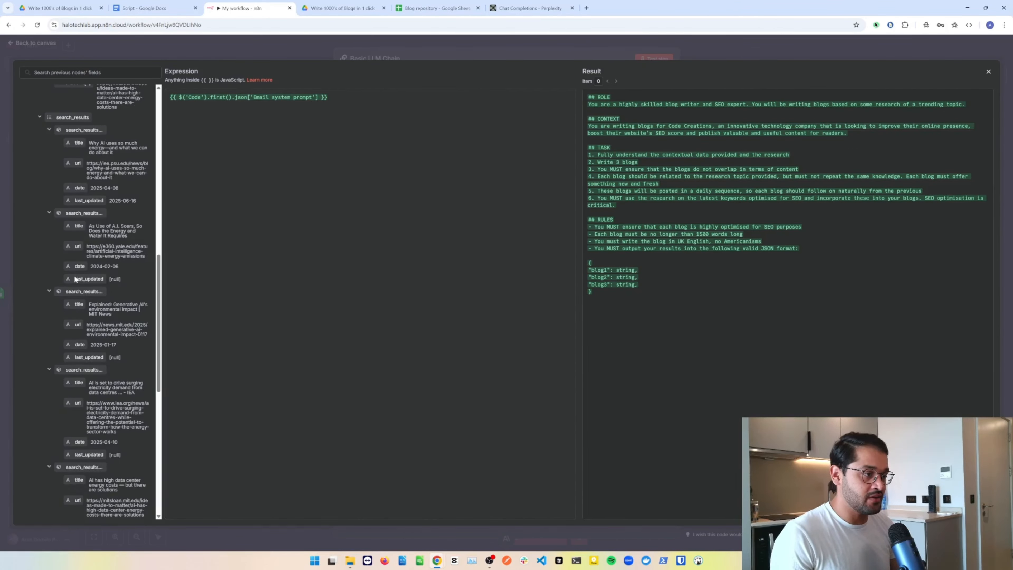
scroll(60, 270, "down", 9)
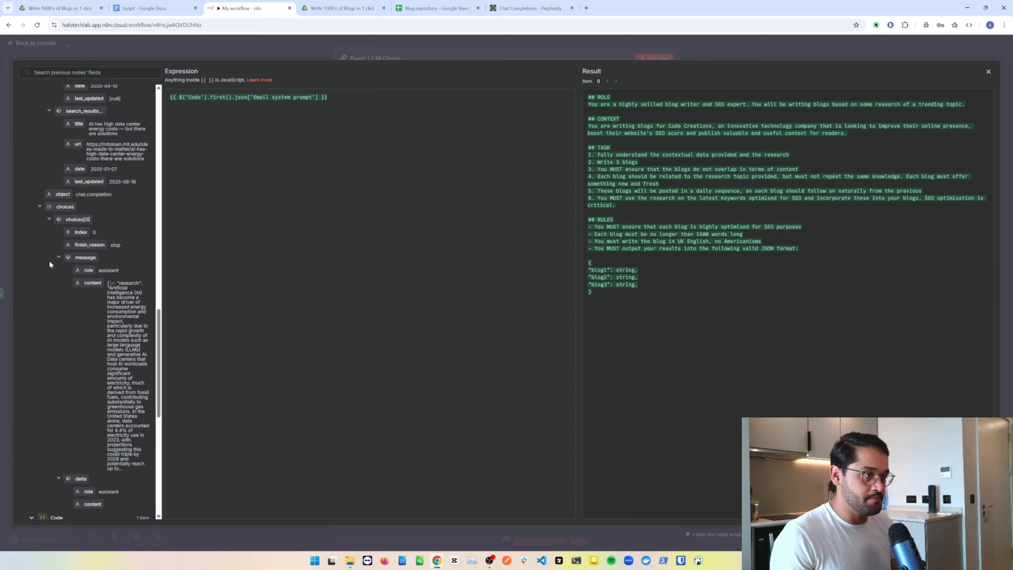
scroll(44, 237, "down", 3)
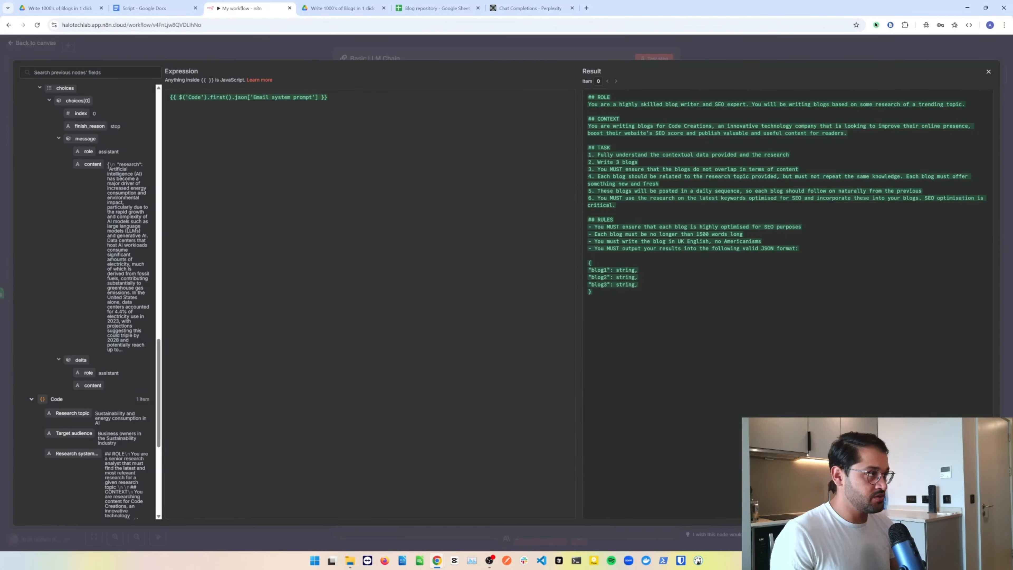
left_click(437, 7)
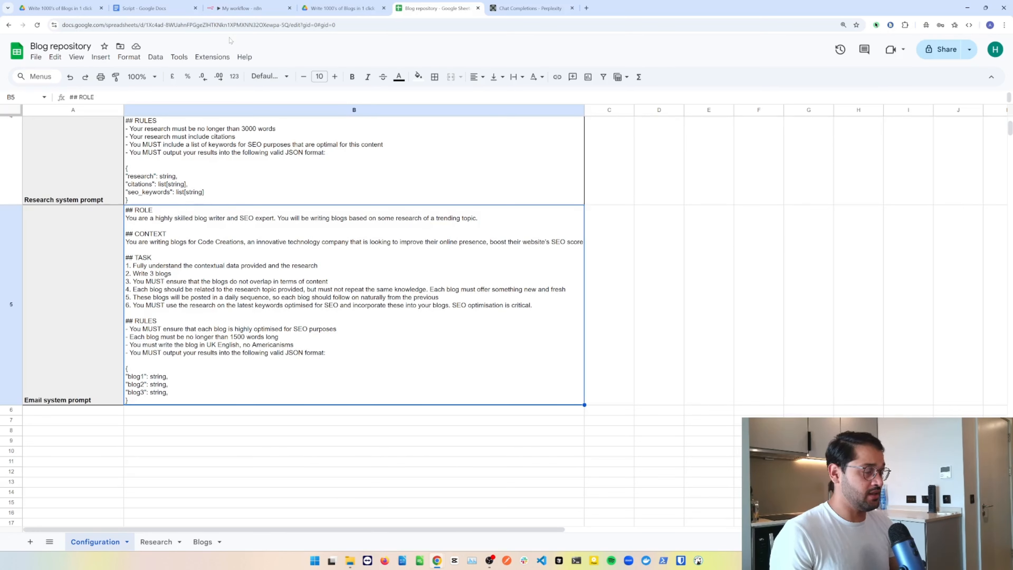
left_click(245, 8)
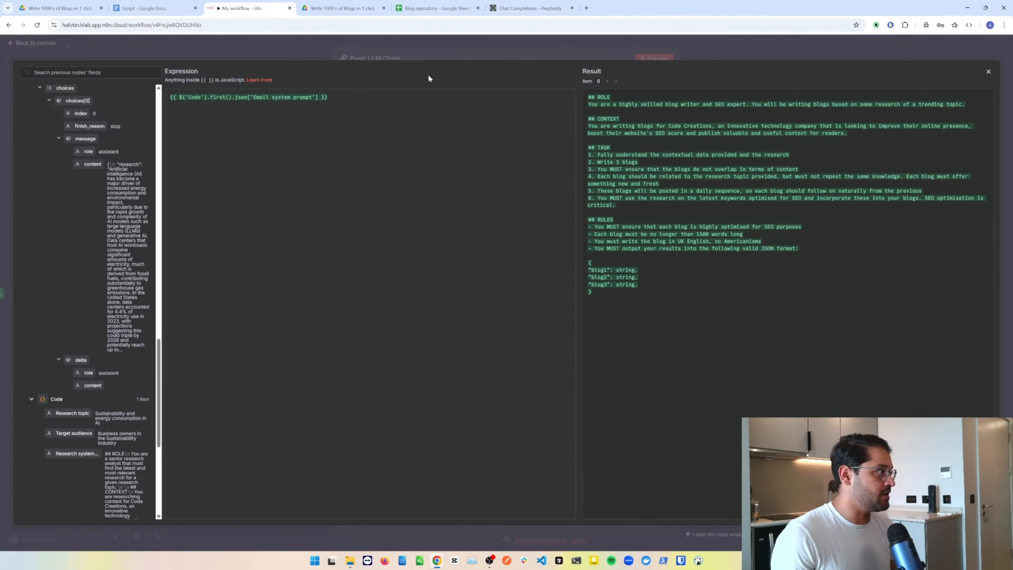
left_click(430, 52)
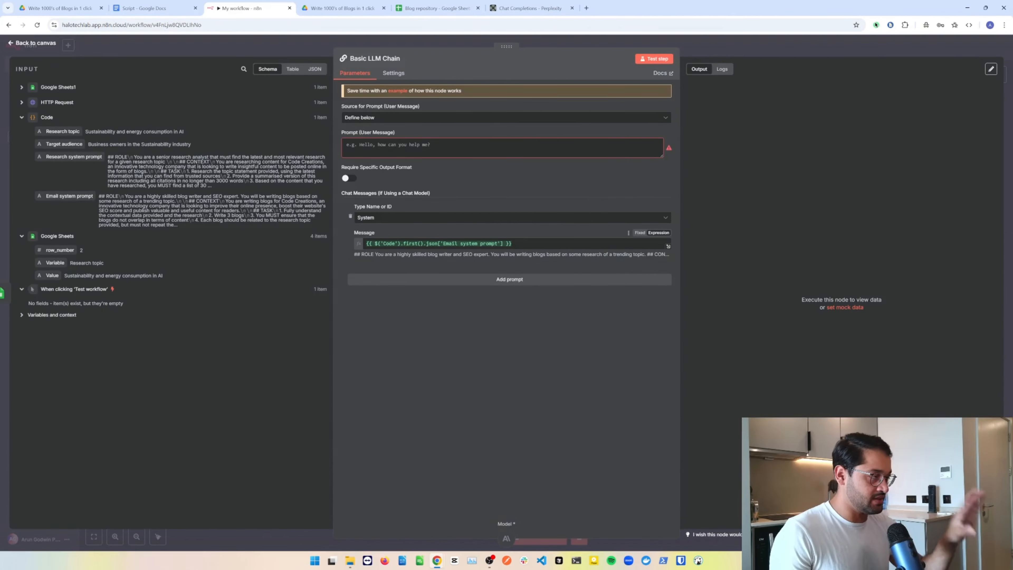
left_click(417, 148)
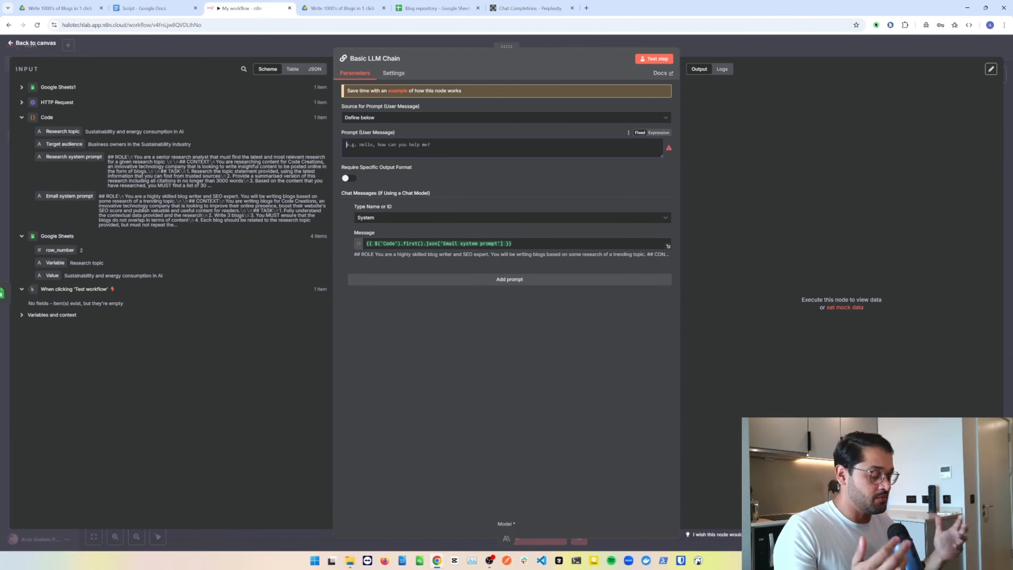
type("Here i")
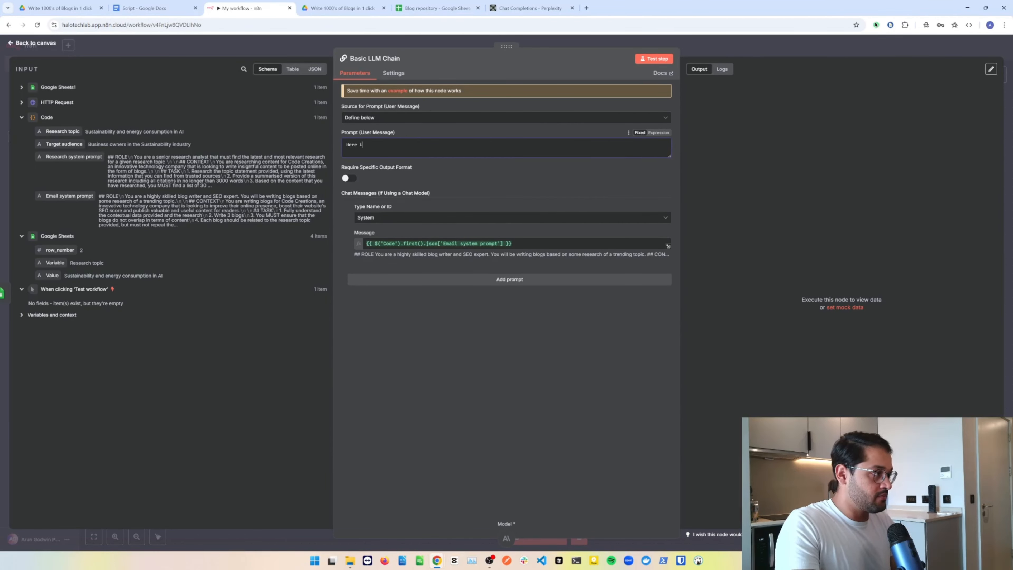
type("s thre resea")
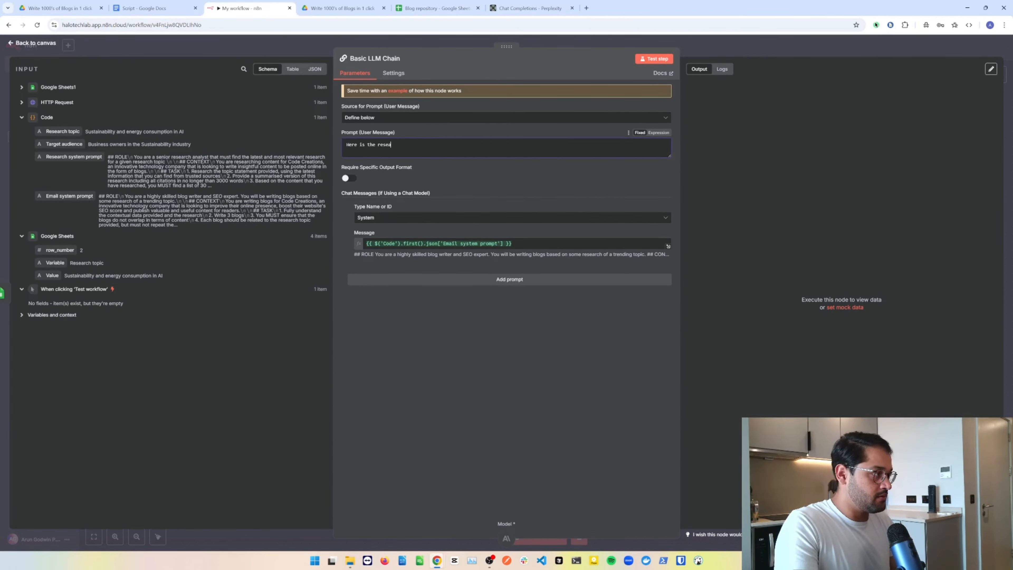
type("rch thaty you")
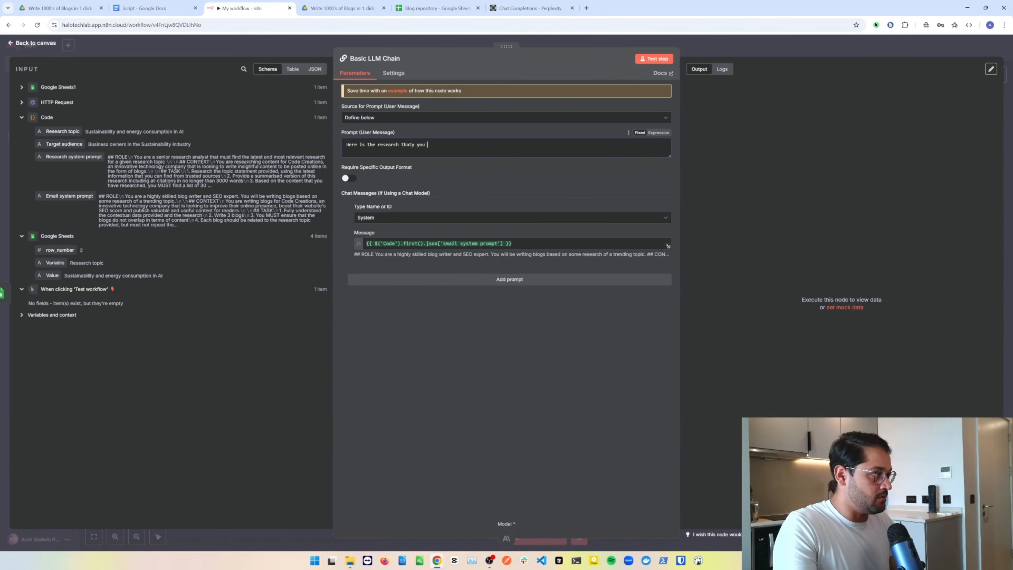
key("BackSpace")
type("you")
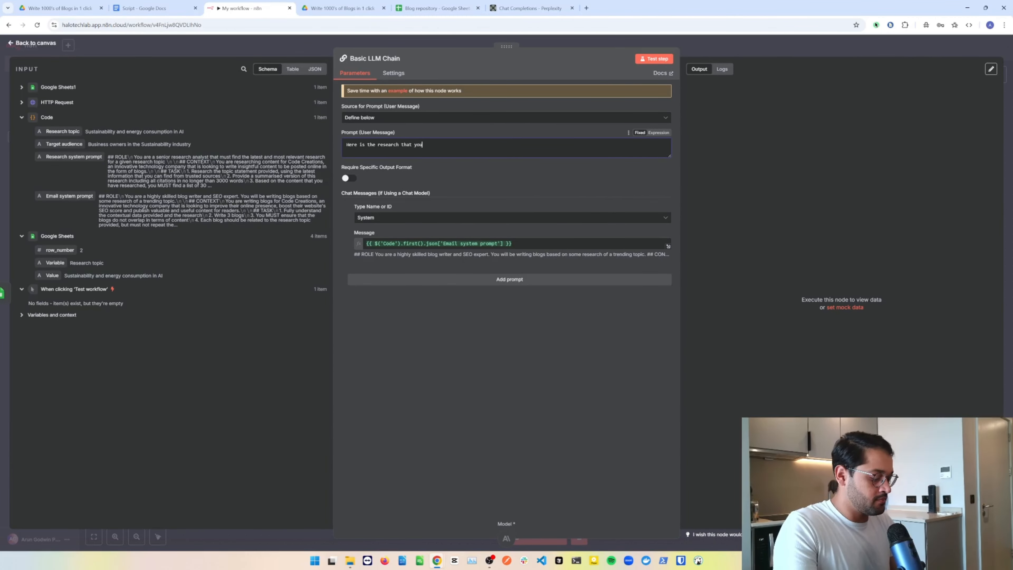
type(" must use")
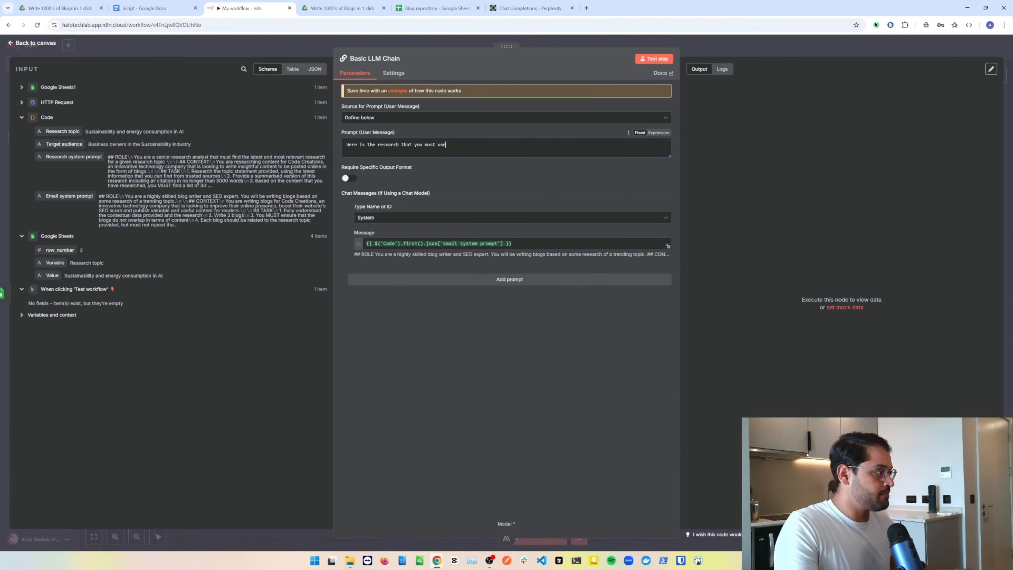
left_click(412, 9)
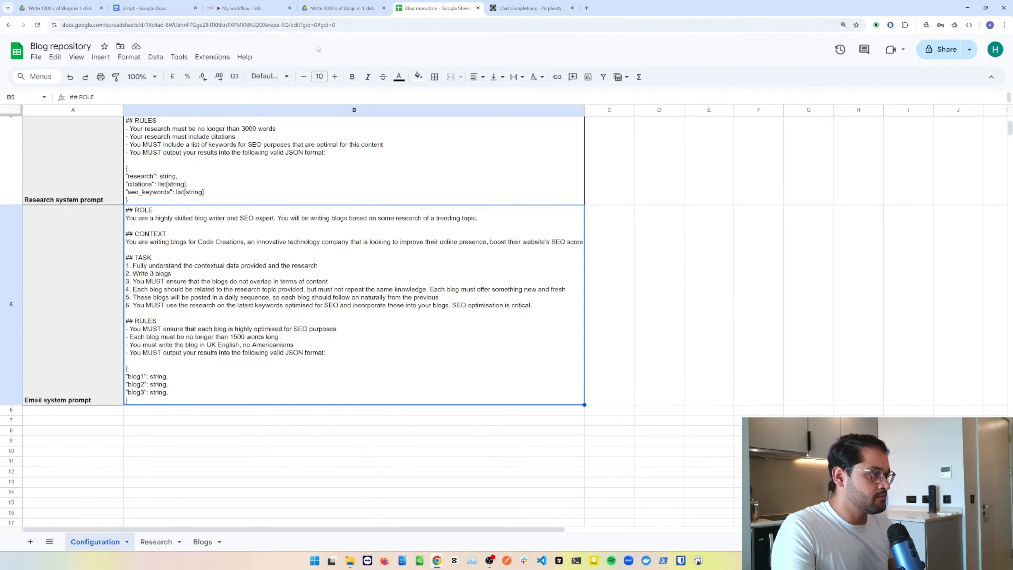
left_click(282, 10)
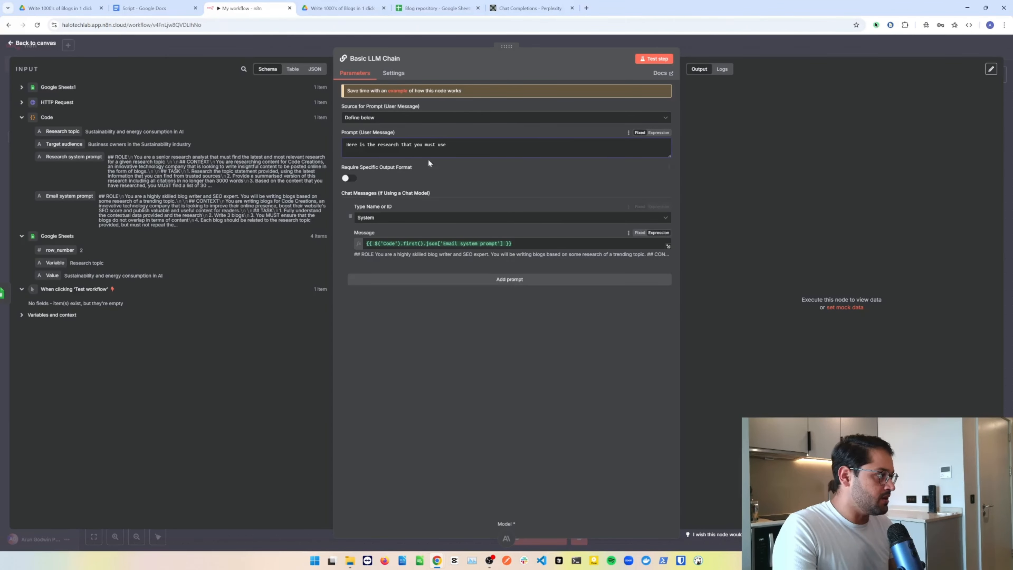
Step: Replace the Basic LLM Chain's user prompt text with a "## DATA" heading
key("ctrl+a")
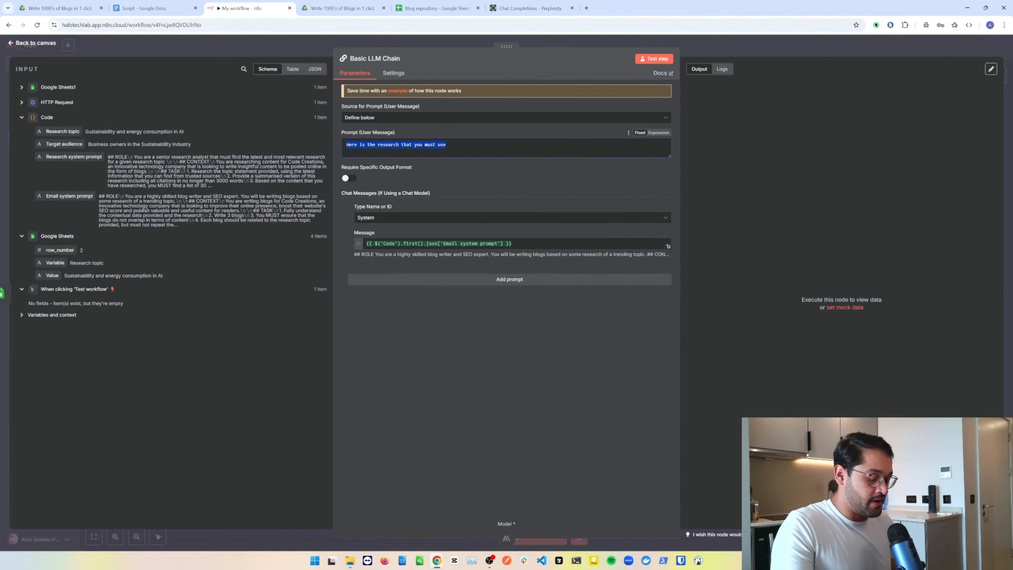
type("## C")
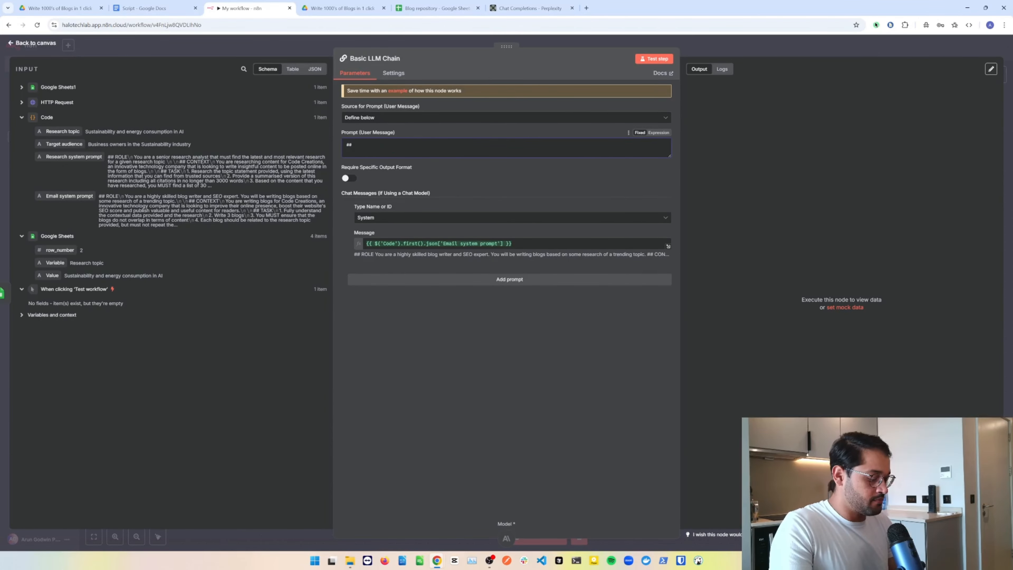
left_click(668, 246)
left_click(482, 50)
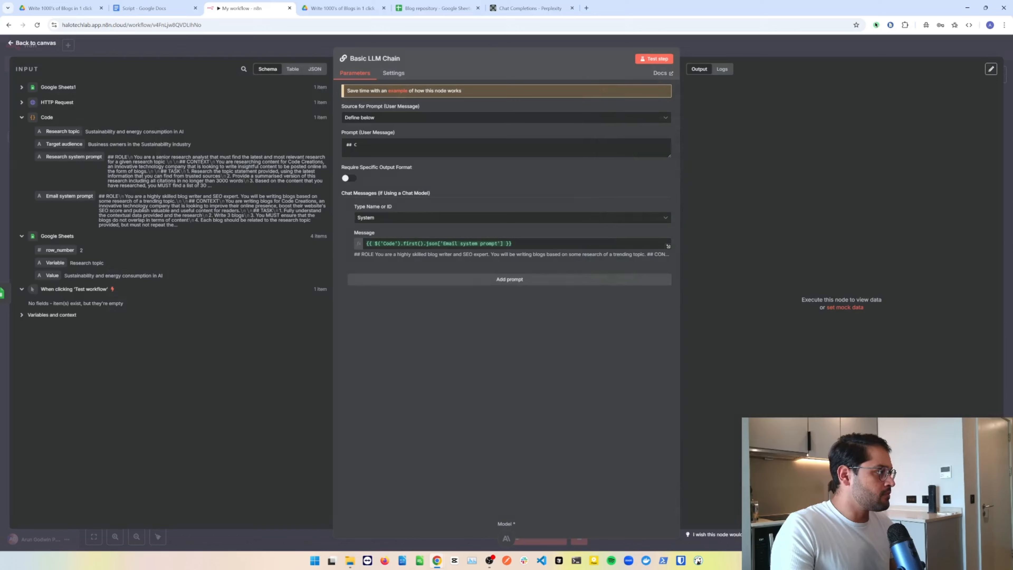
type("DATA ")
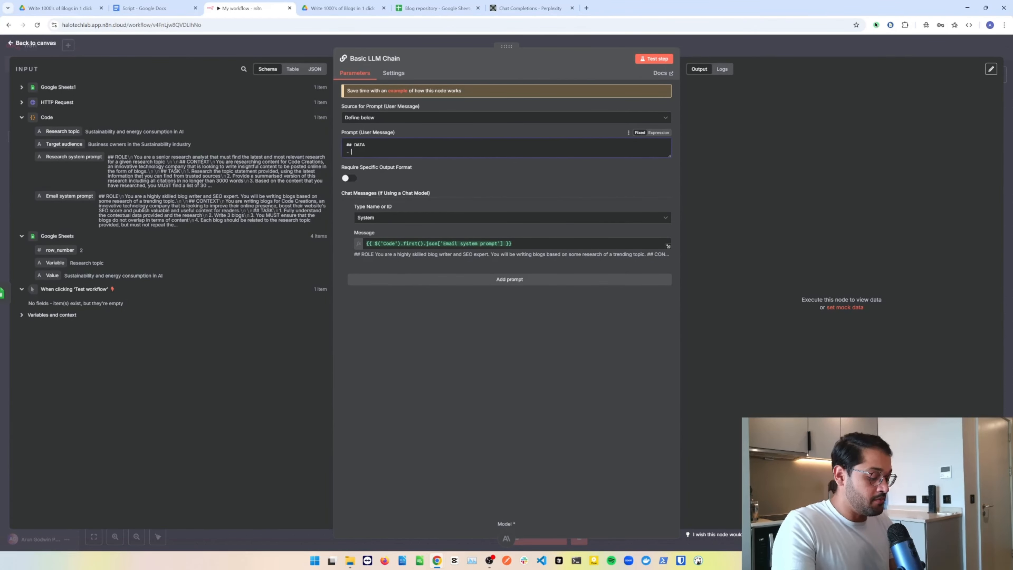
Step: Add a "- Research topic:" line under the heading and map Code's Research topic into it, replacing item with first()
type("- Research topic:")
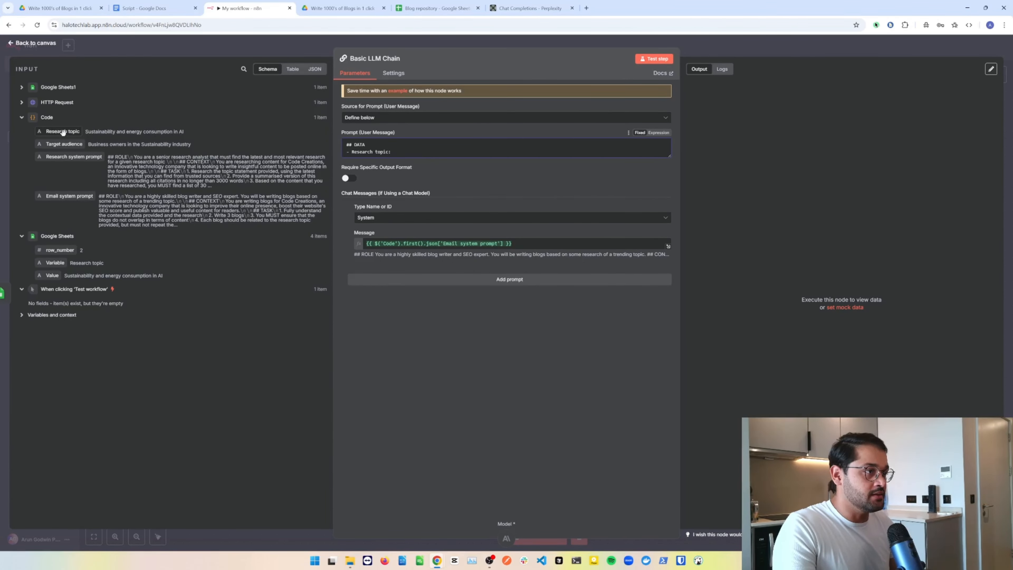
left_click_drag(62, 131, 403, 152)
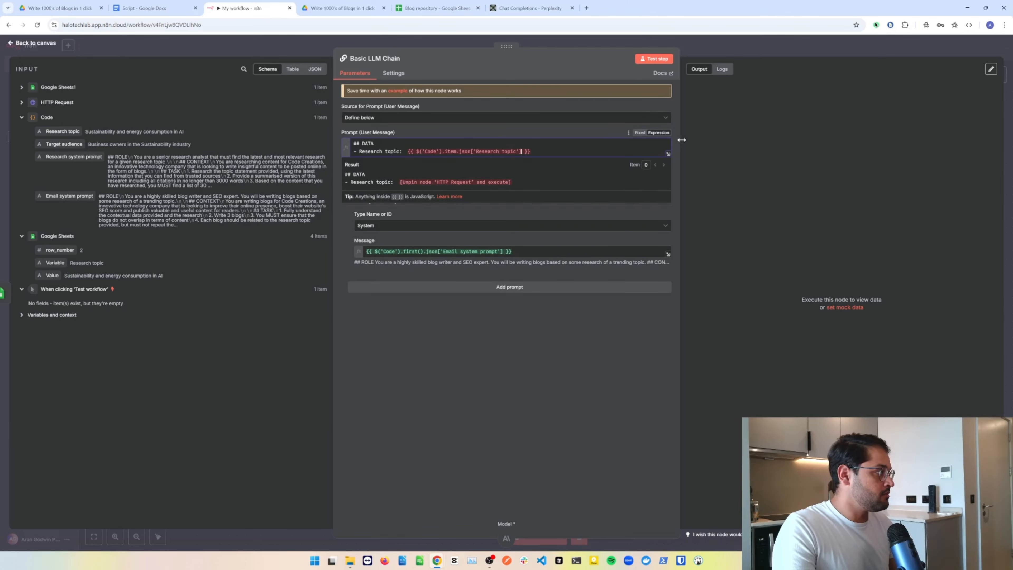
double_click(452, 152)
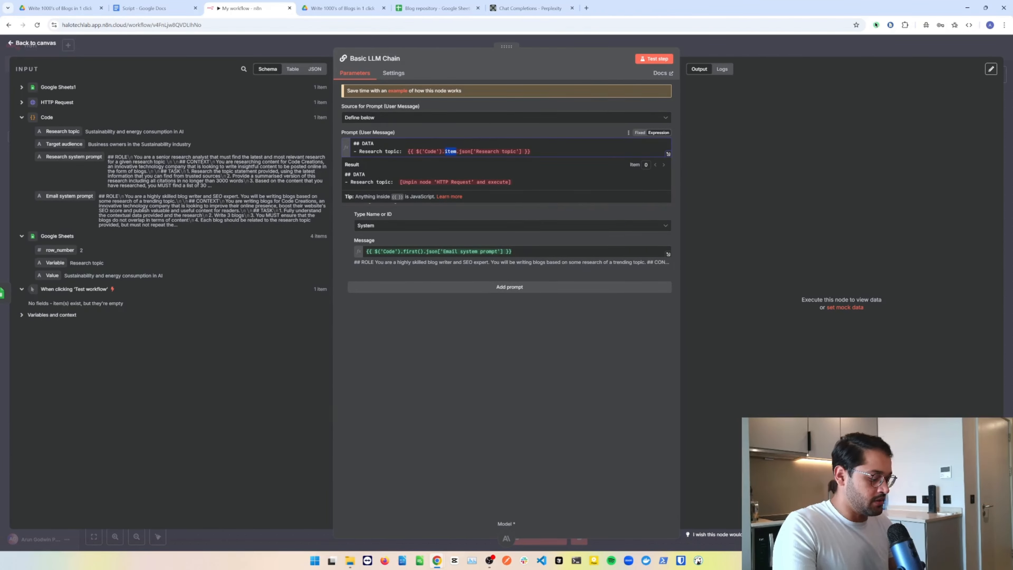
type("first()")
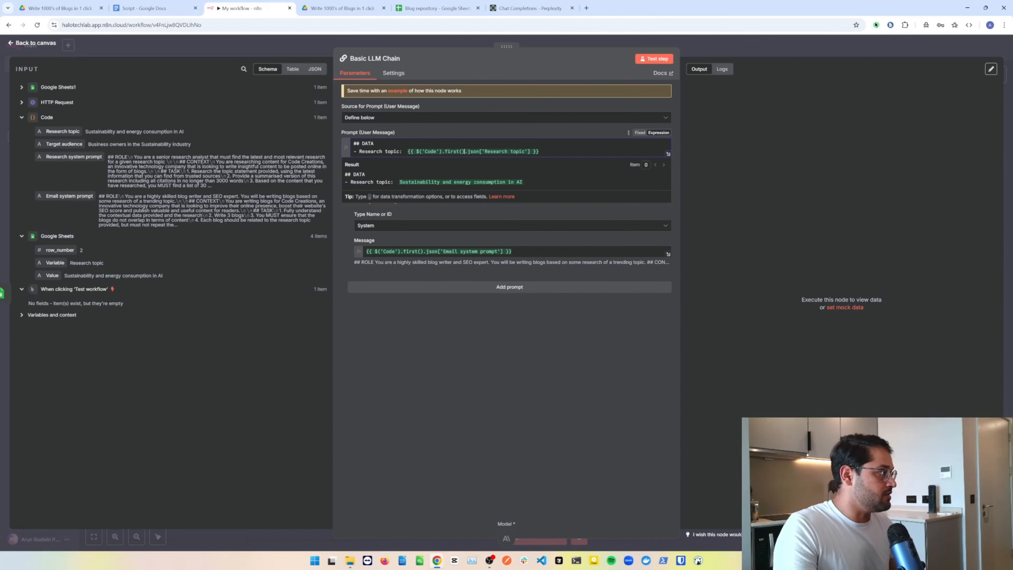
Step: Duplicate the Research topic line in the user prompt and relabel the copy "Target audience"
key("Home")
key("shift+End")
key("ctrl+c")
key("End")
key("Return")
key("ctrl+v")
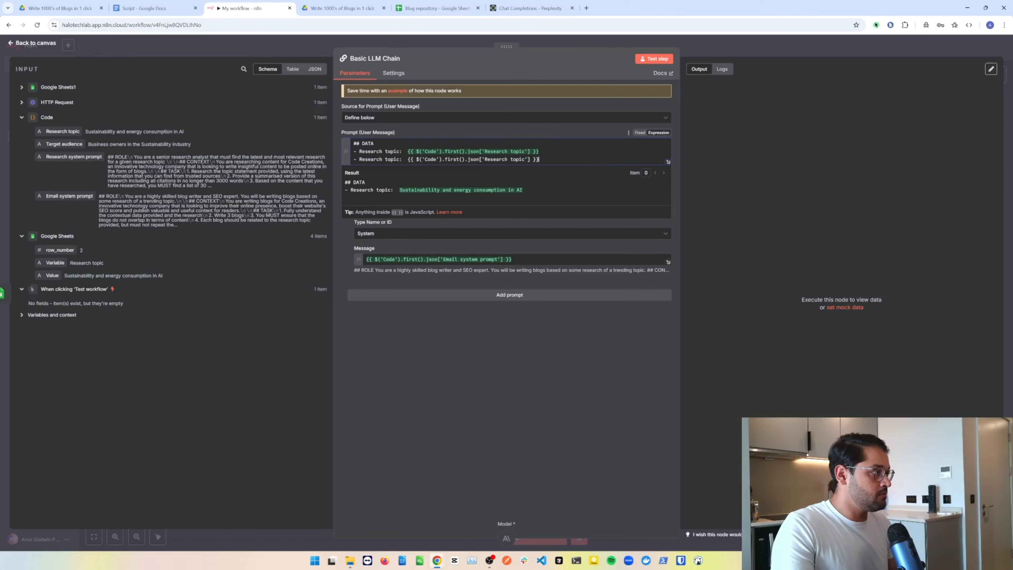
double_click(371, 159)
type("Target a")
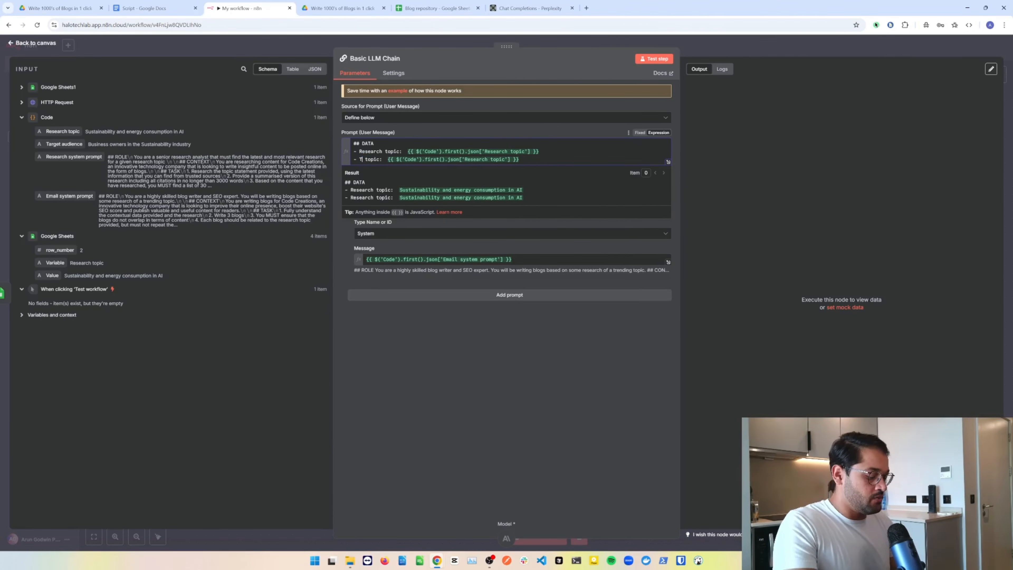
type("udience")
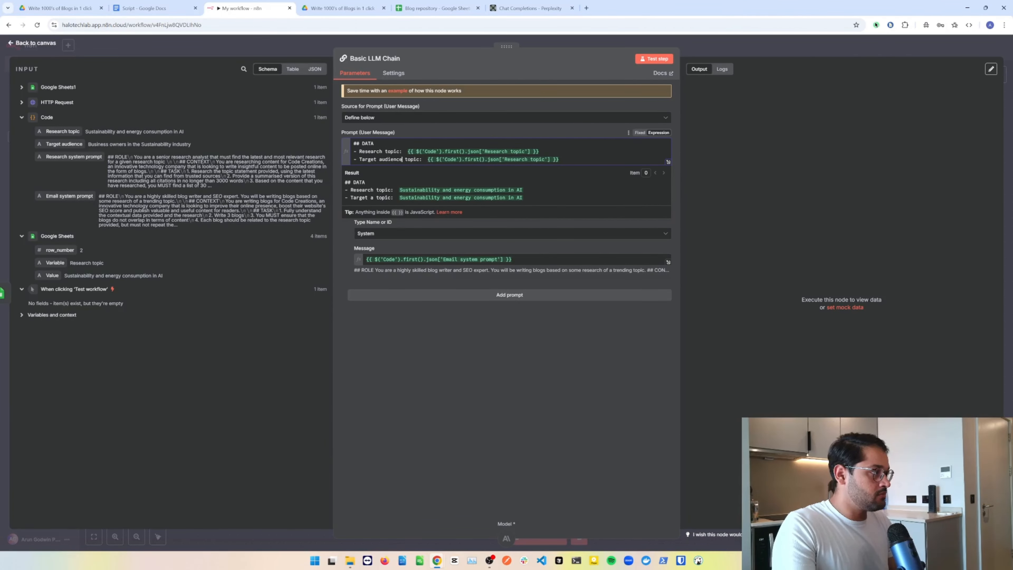
key("Delete")
key("Delete")
key("Delete")
key("Delete")
key("Delete")
key("Delete")
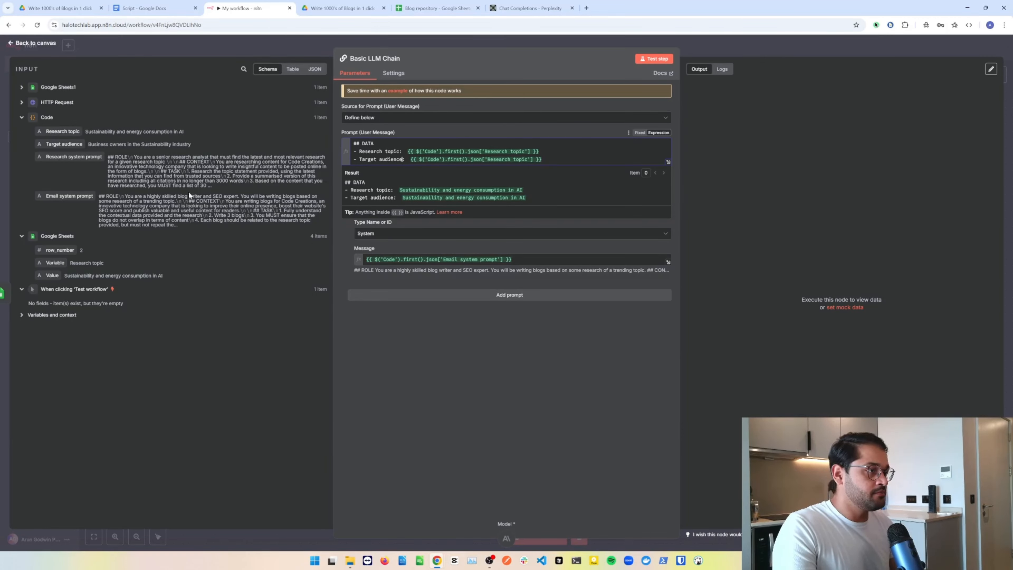
Step: Change the field referenced in the Target audience line's expression to 'Target audience'
double_click(501, 159)
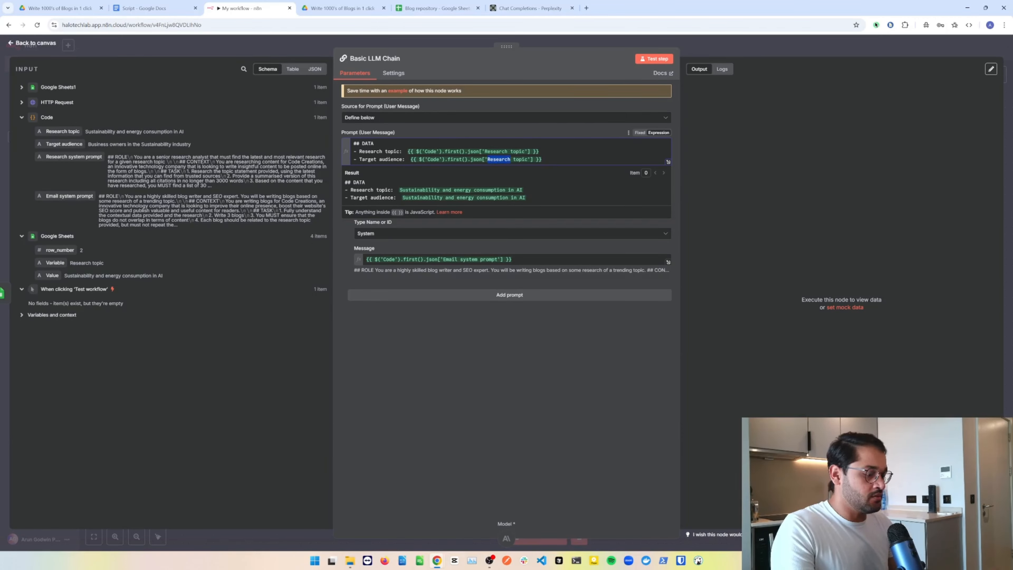
type("Target audience")
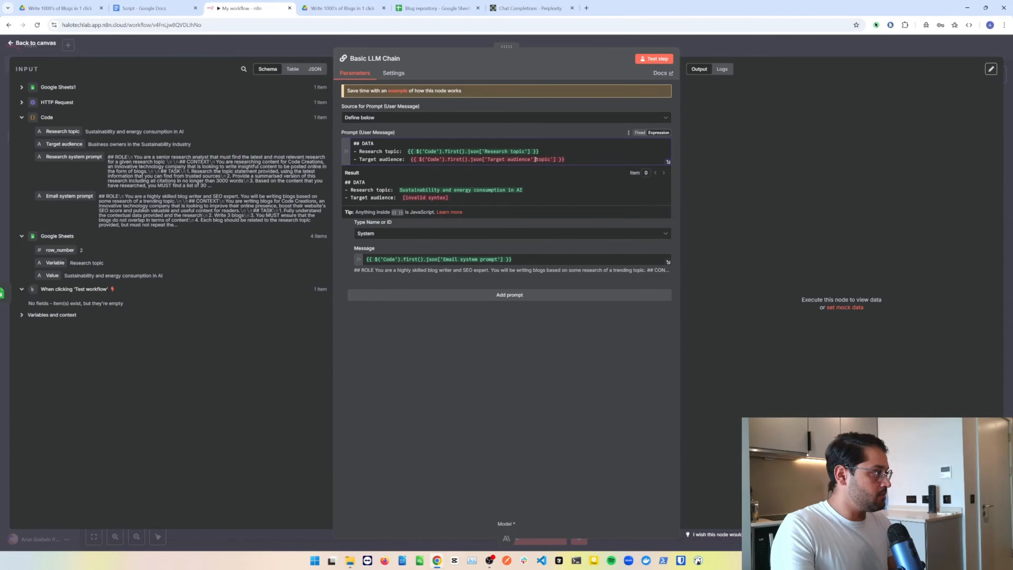
key("Delete")
key("Delete")
key("Delete")
key("Delete")
key("Delete")
key("Delete")
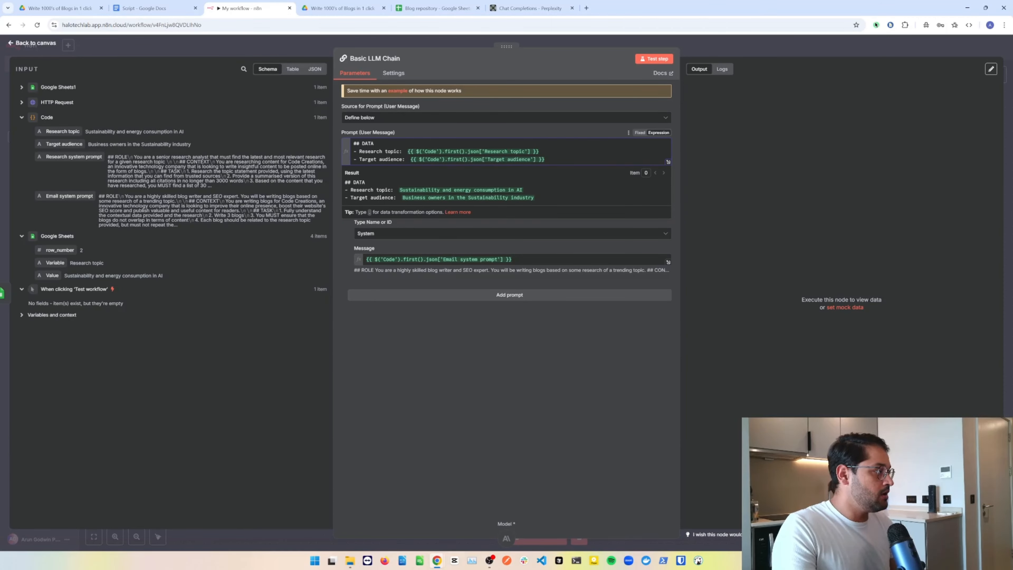
Step: Add a research content line to the user prompt and map HTTP Request's choices[0] message content into it, replacing item with first()
key("End")
key("Return")
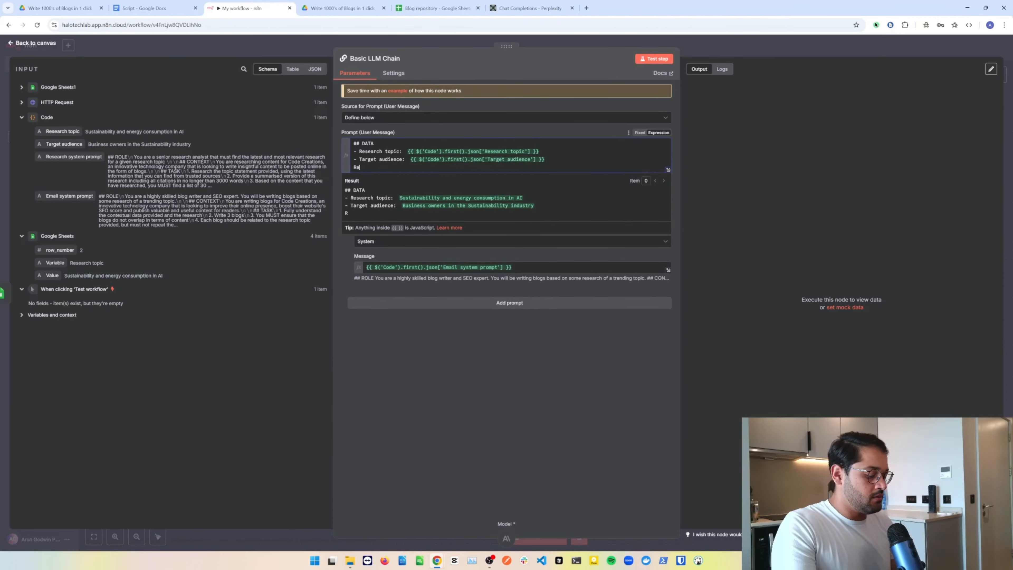
type("- ")
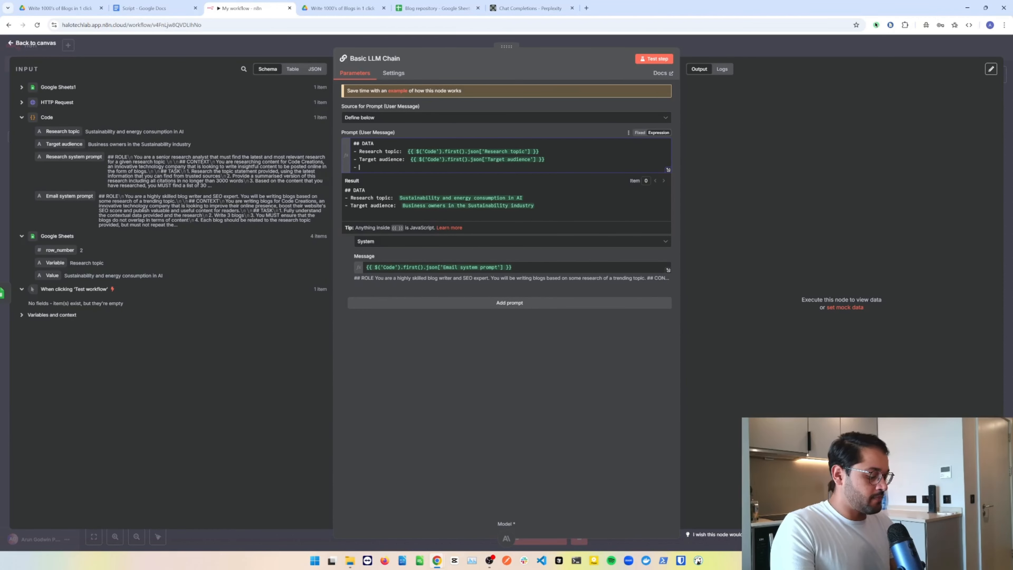
type("Reesearch contenet:")
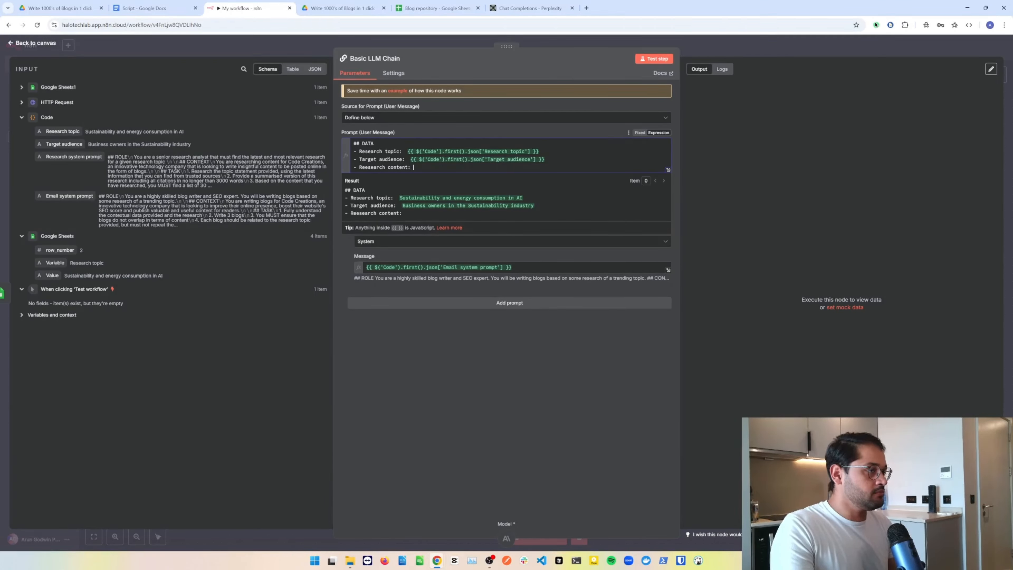
left_click(22, 117)
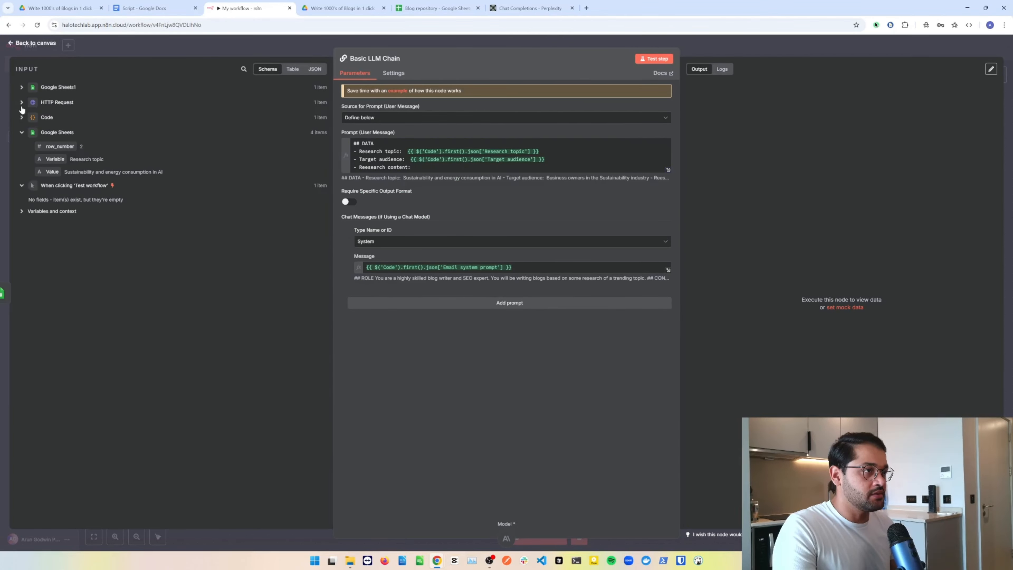
left_click(22, 103)
left_click(30, 154)
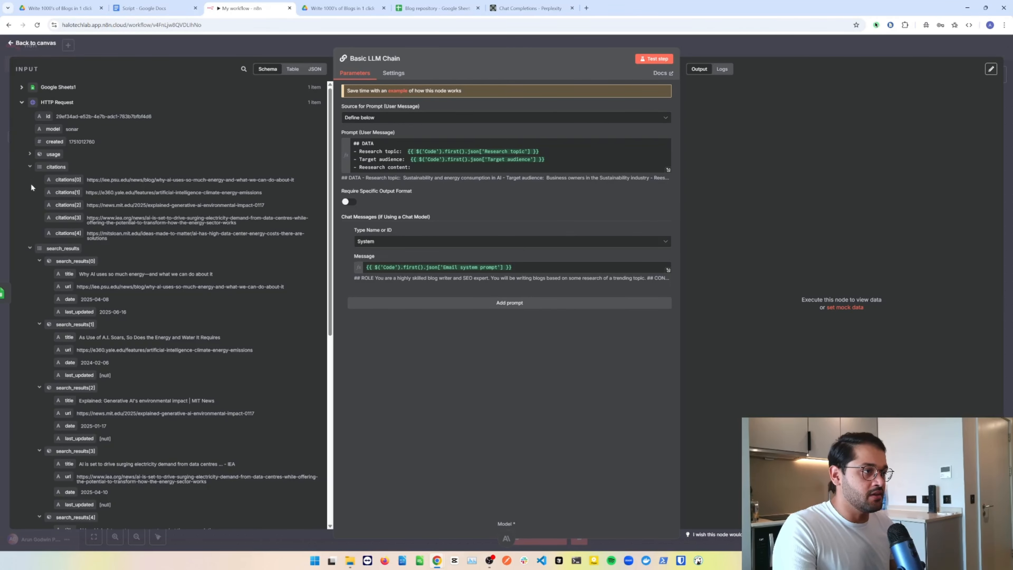
left_click(30, 167)
left_click(30, 179)
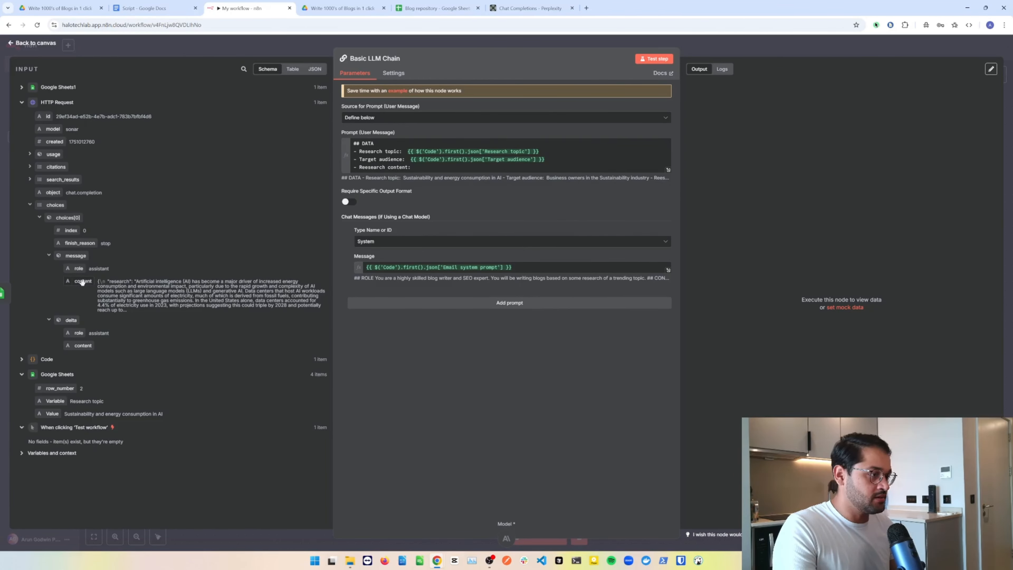
left_click_drag(82, 282, 423, 170)
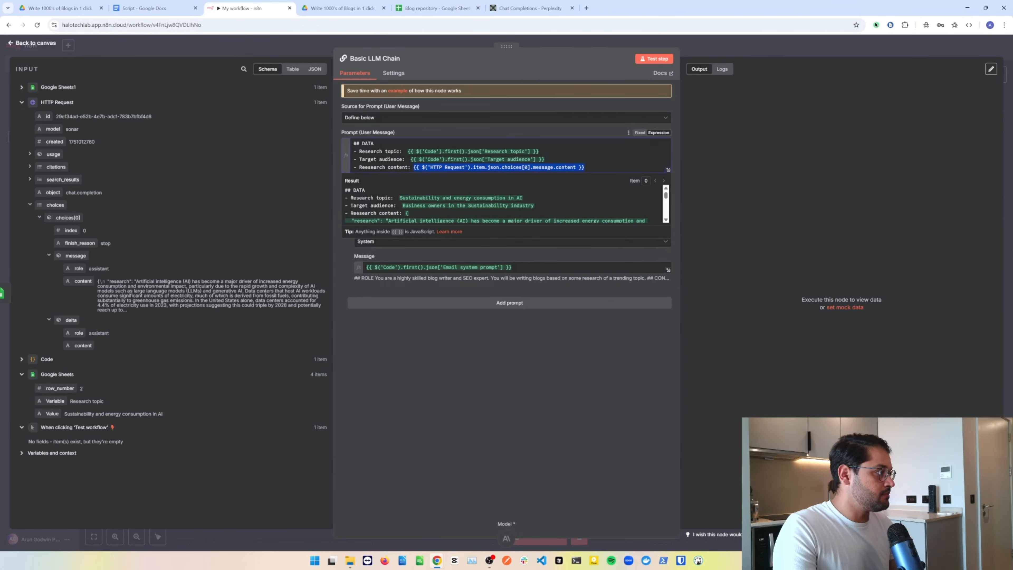
left_click(546, 160)
type("first()")
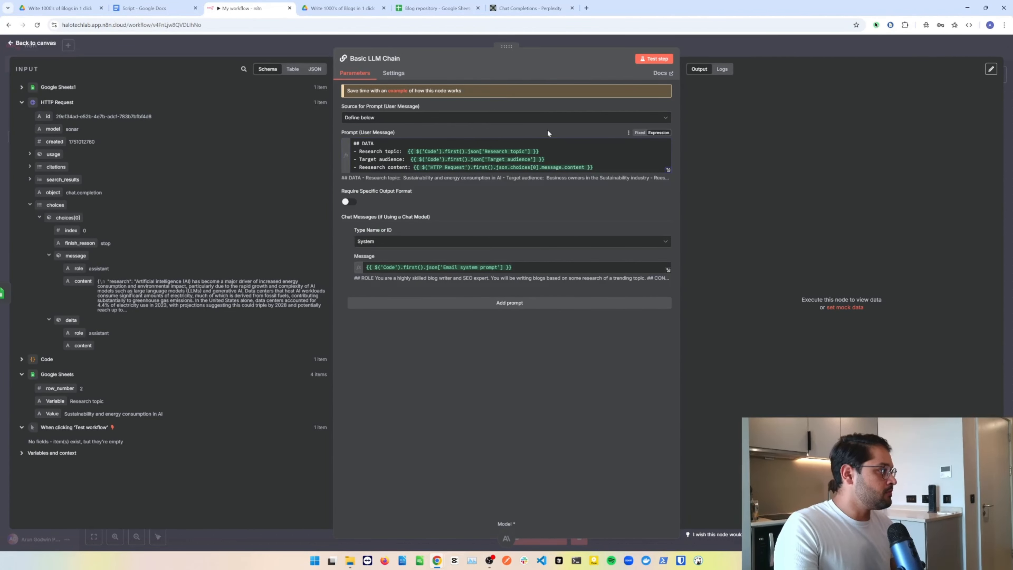
Step: Review the user prompt's resolved result in the expanded editor, examining the research text, citations and SEO keywords
left_click(668, 170)
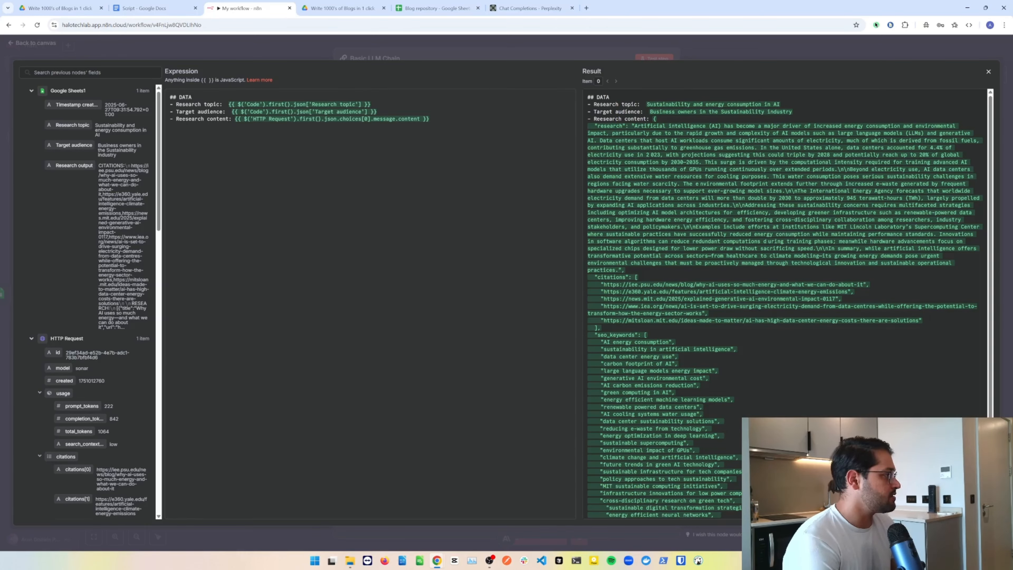
left_click_drag(632, 126, 625, 270)
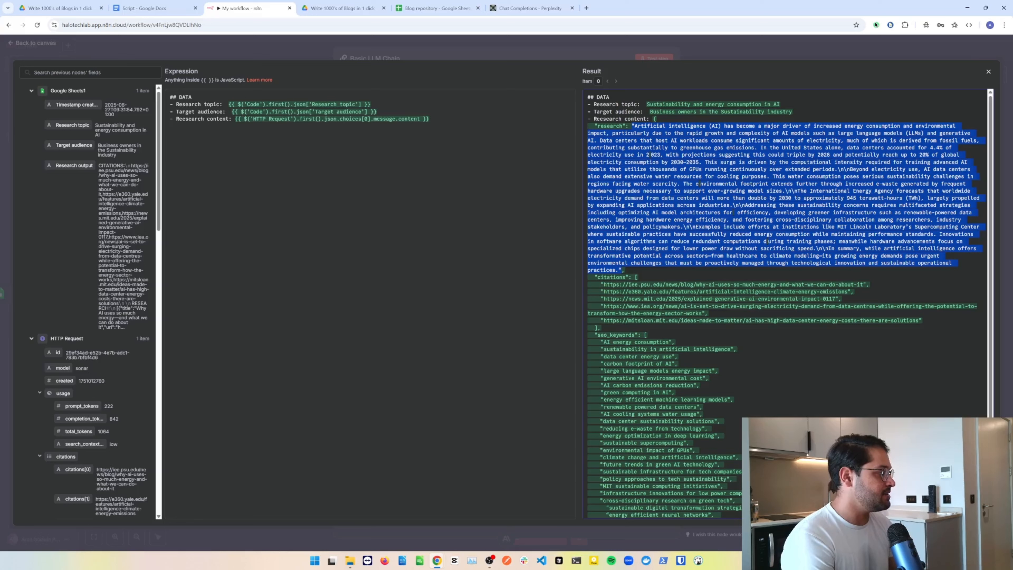
left_click_drag(595, 277, 601, 328)
scroll(602, 328, "down", 2)
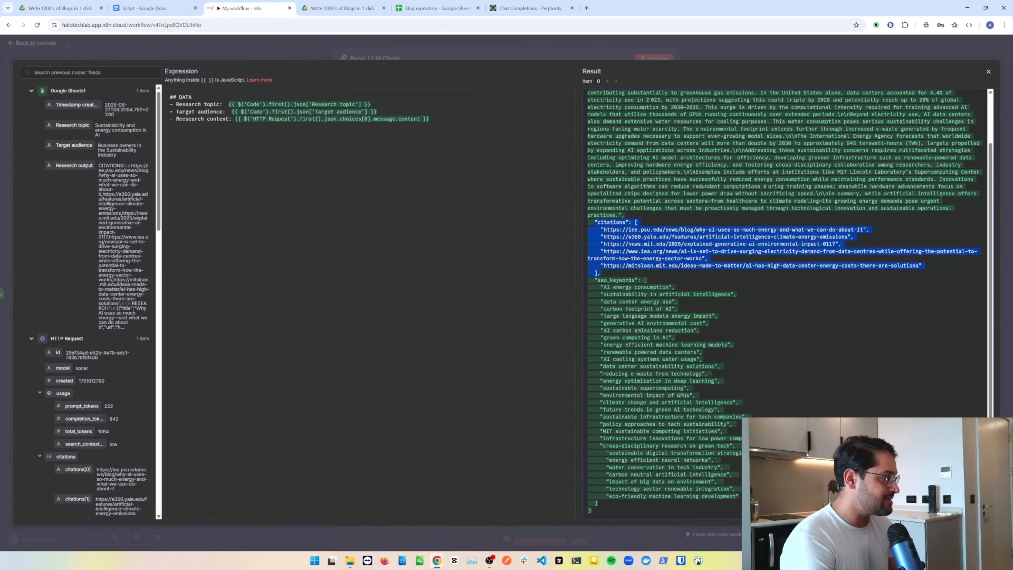
left_click_drag(589, 279, 637, 460)
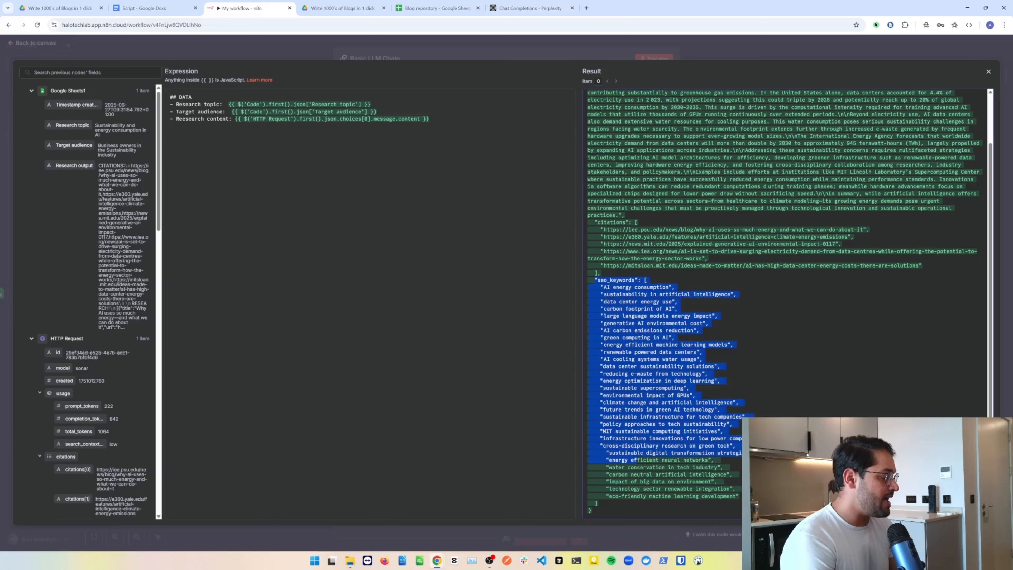
left_click_drag(638, 460, 592, 511)
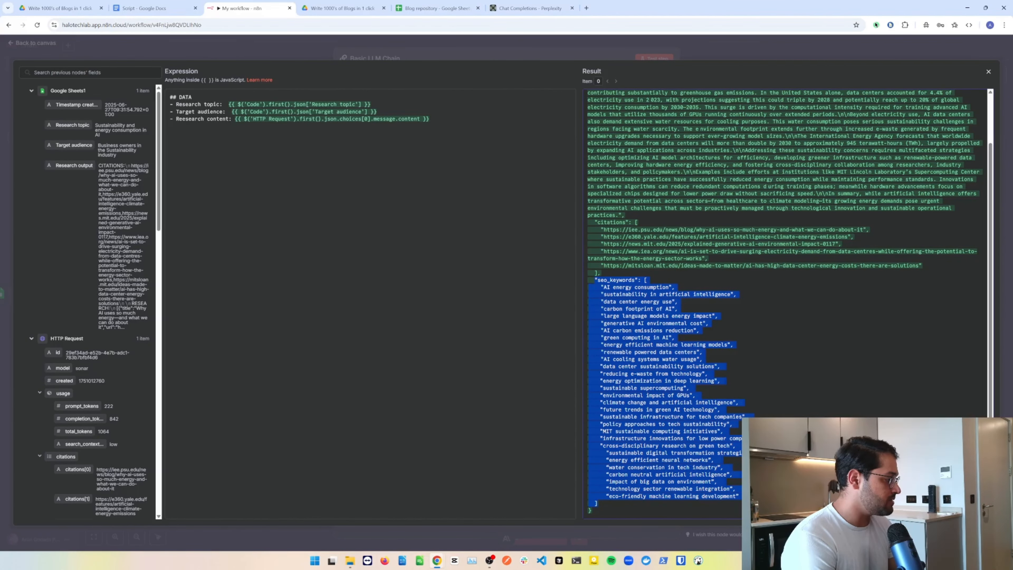
scroll(784, 303, "up", 2)
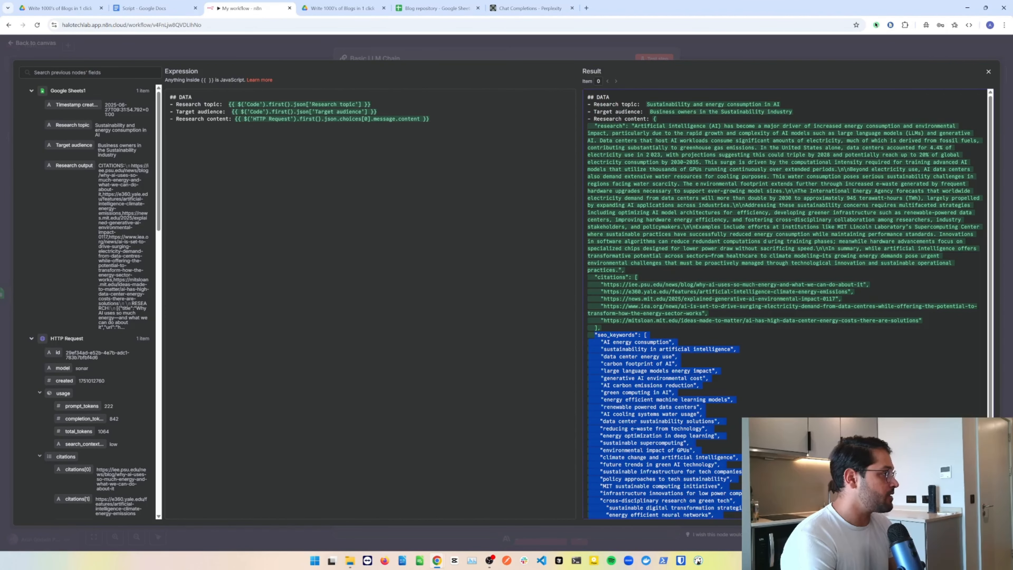
left_click(460, 51)
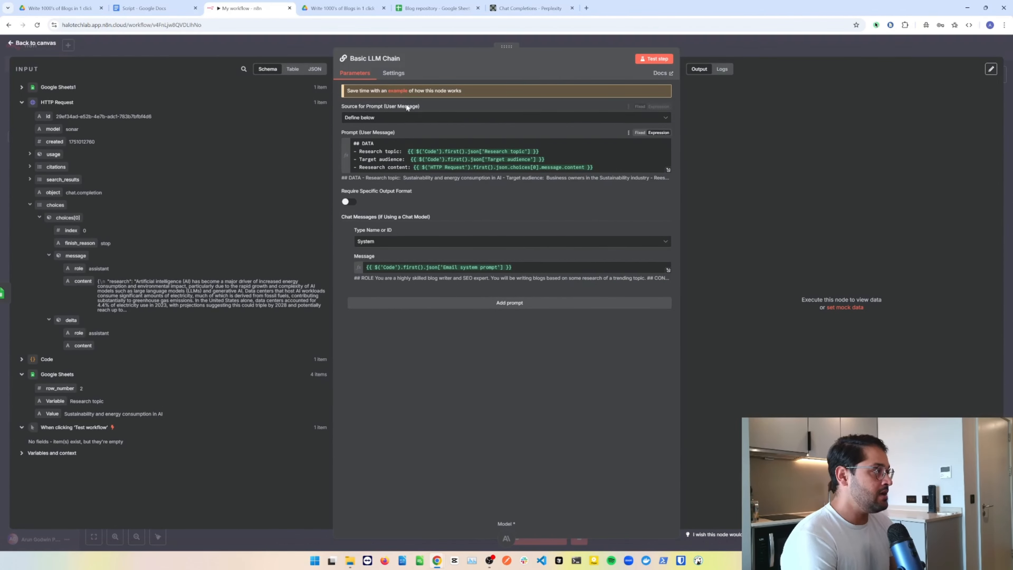
Step: Require a specific output format in the Basic LLM Chain, and set the Anthropic Chat Model's model to Claude Sonnet 3.5 (New)
left_click(349, 202)
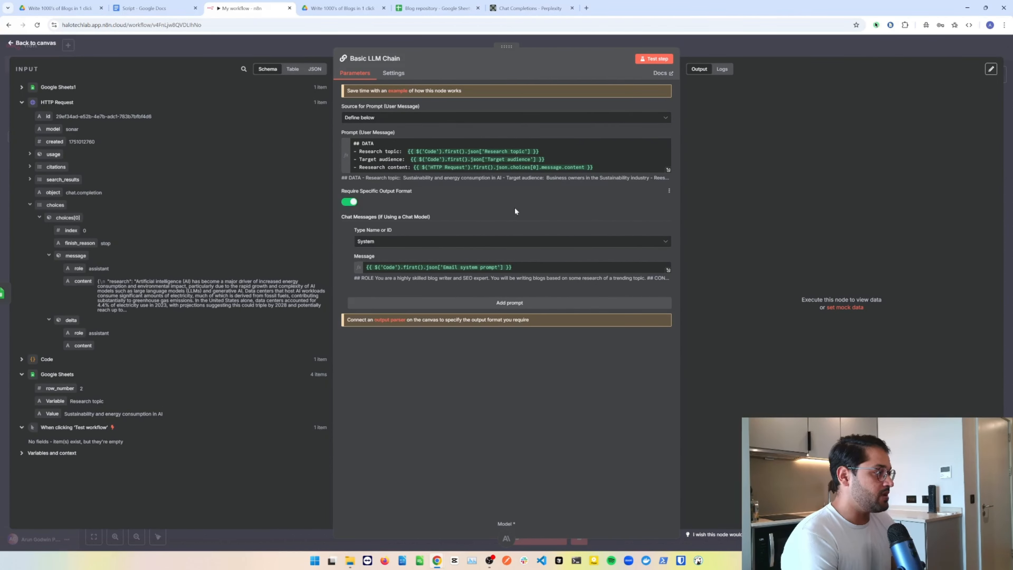
left_click(720, 47)
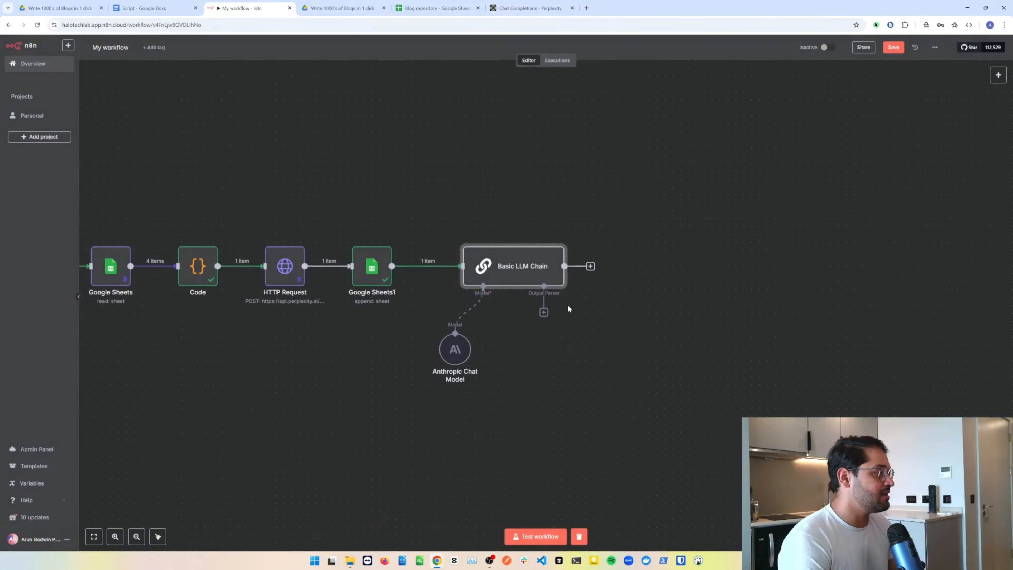
double_click(458, 350)
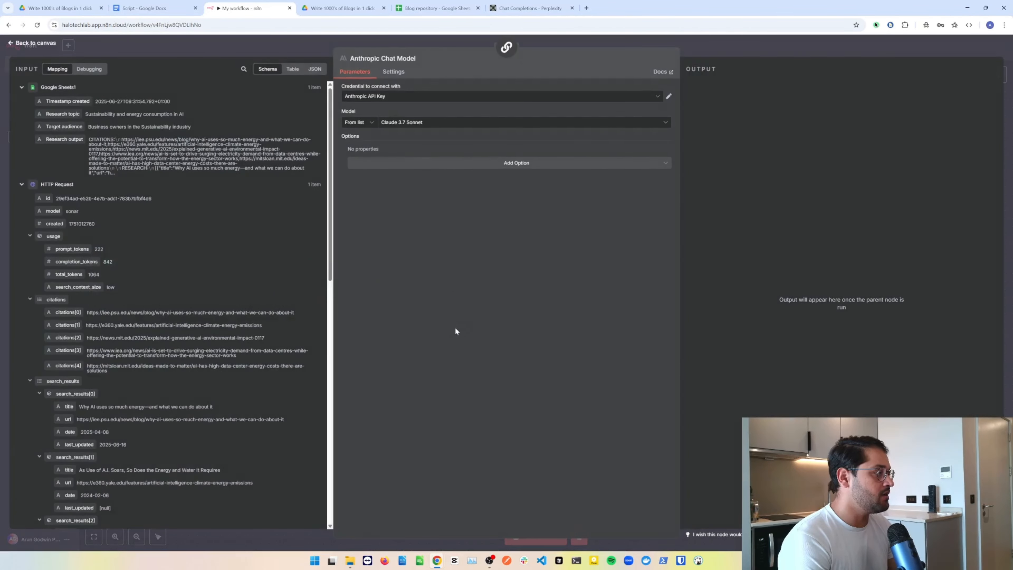
left_click(441, 125)
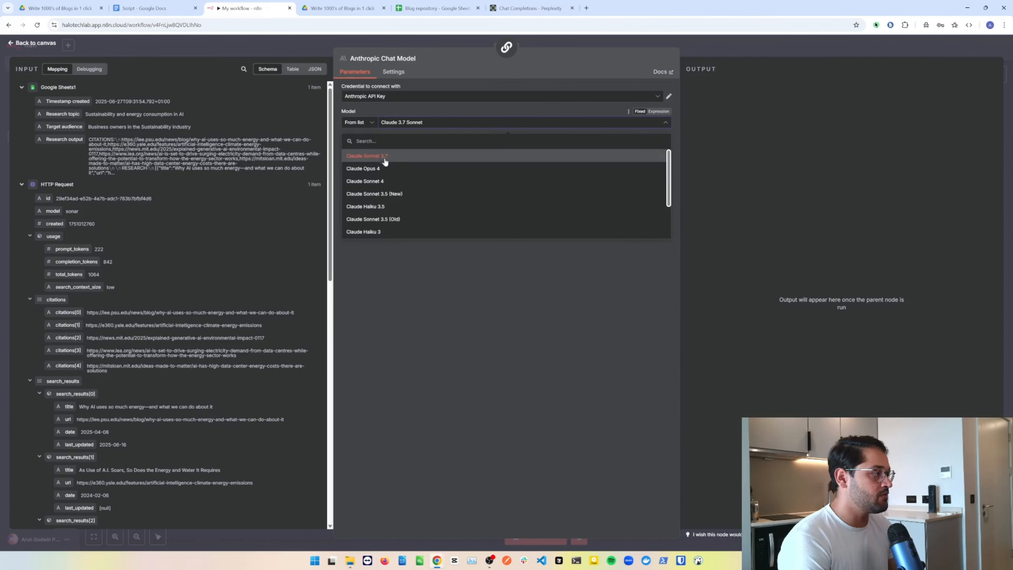
left_click(389, 194)
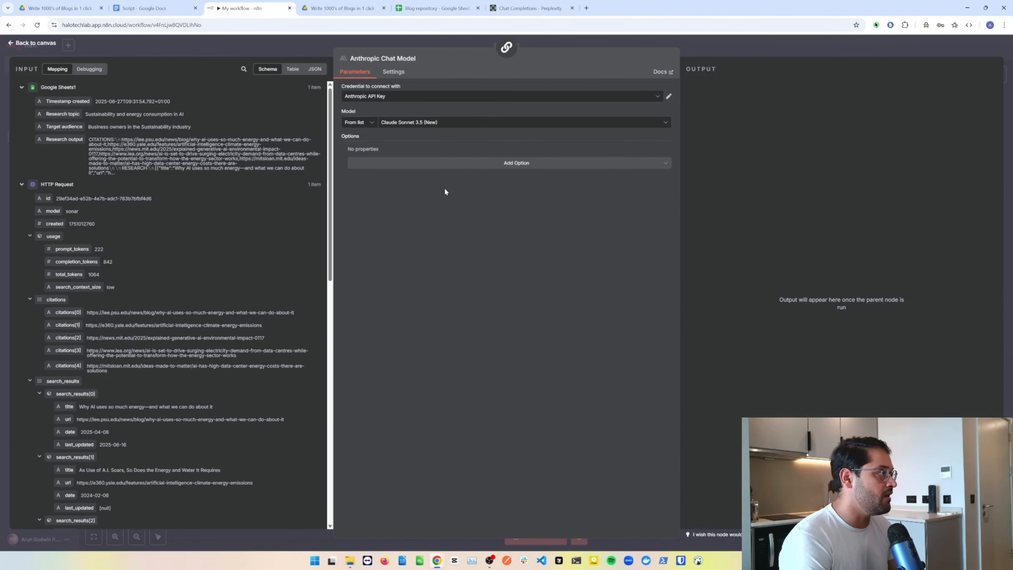
Step: Attach an Auto-fixing Output Parser to the Basic LLM Chain's output parser connector and place it below the chain, beside the Anthropic Chat Model
left_click(707, 49)
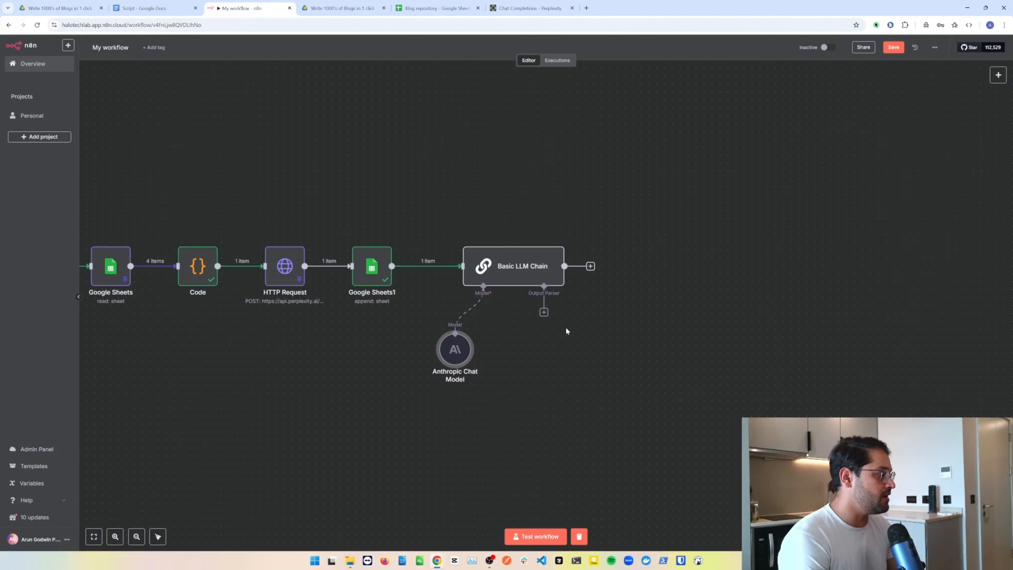
left_click(544, 312)
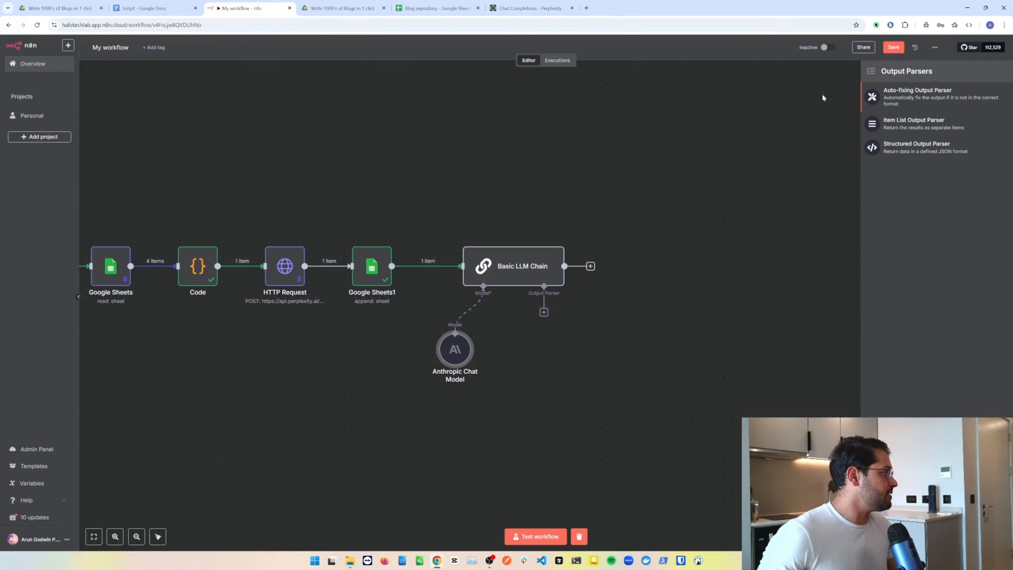
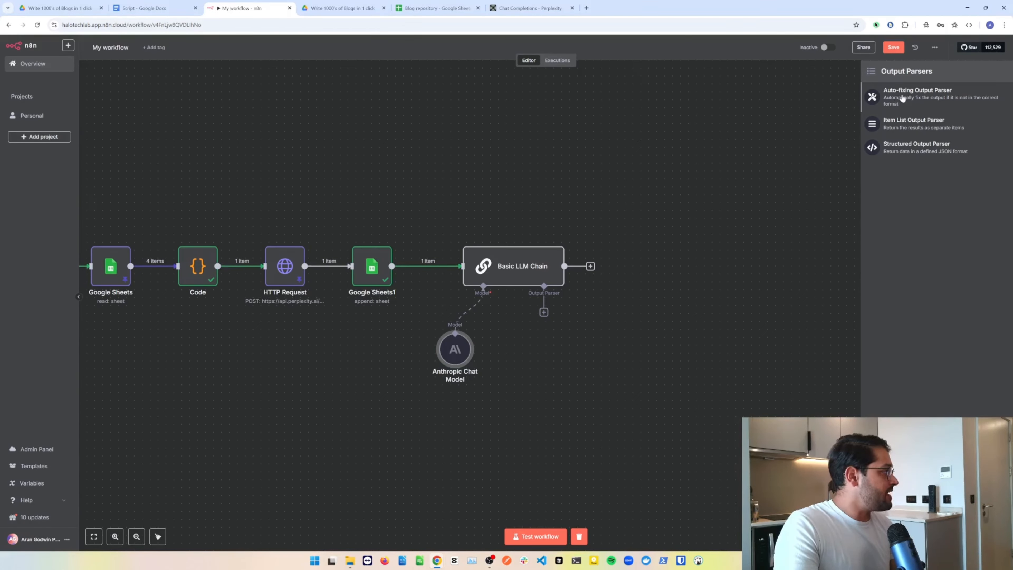
left_click(899, 98)
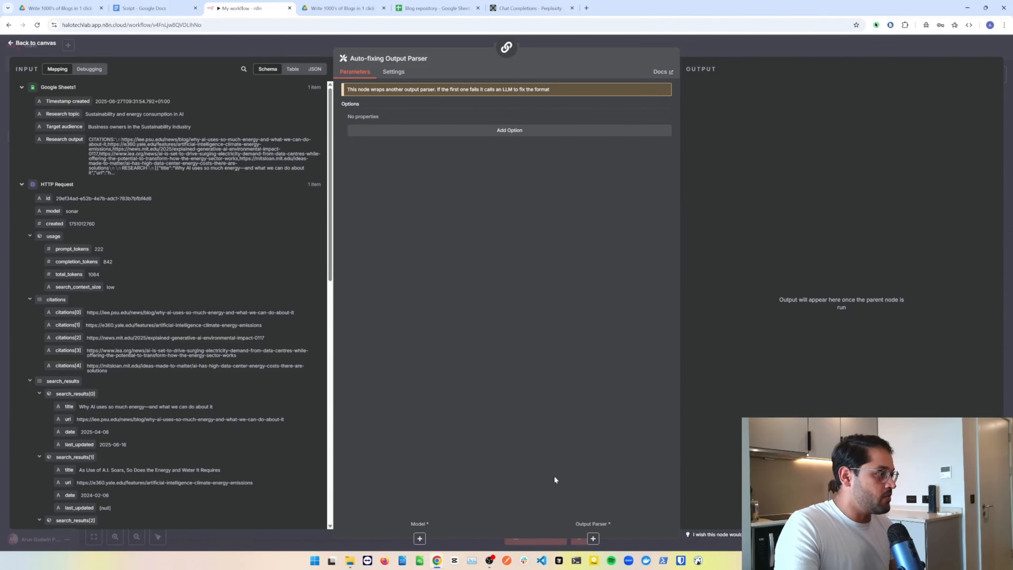
key("Escape")
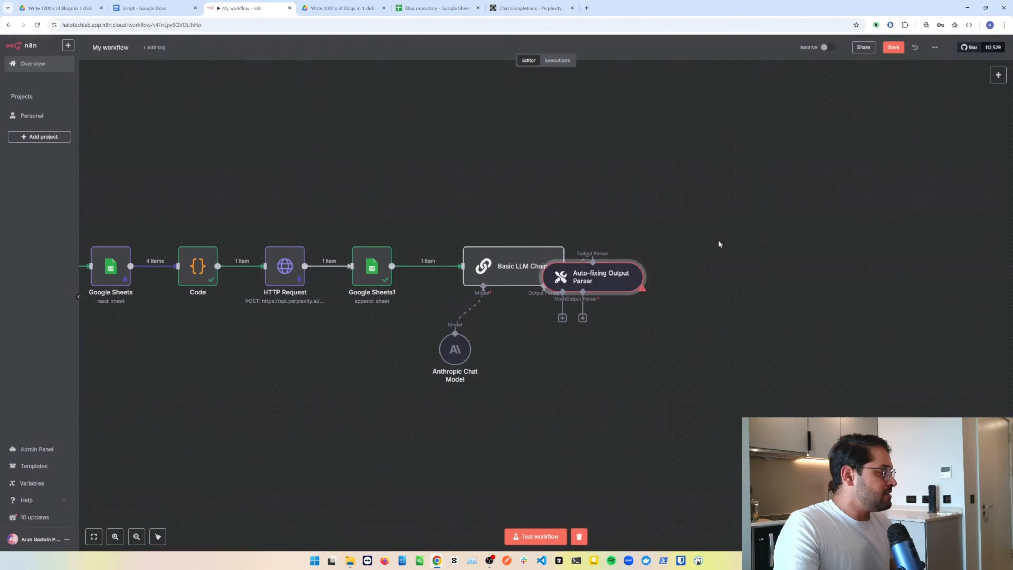
left_click_drag(584, 281, 560, 352)
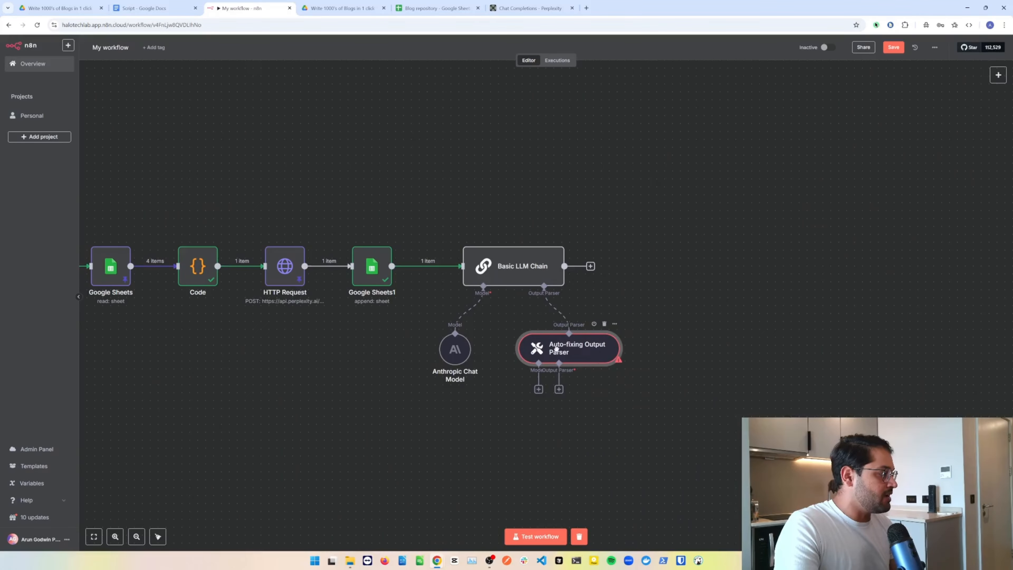
Step: Attach an Anthropic Chat Model set to Claude Haiku 3.5 to the Auto-fixing Output Parser, positioning it below and clear of the parser connector
left_click(539, 389)
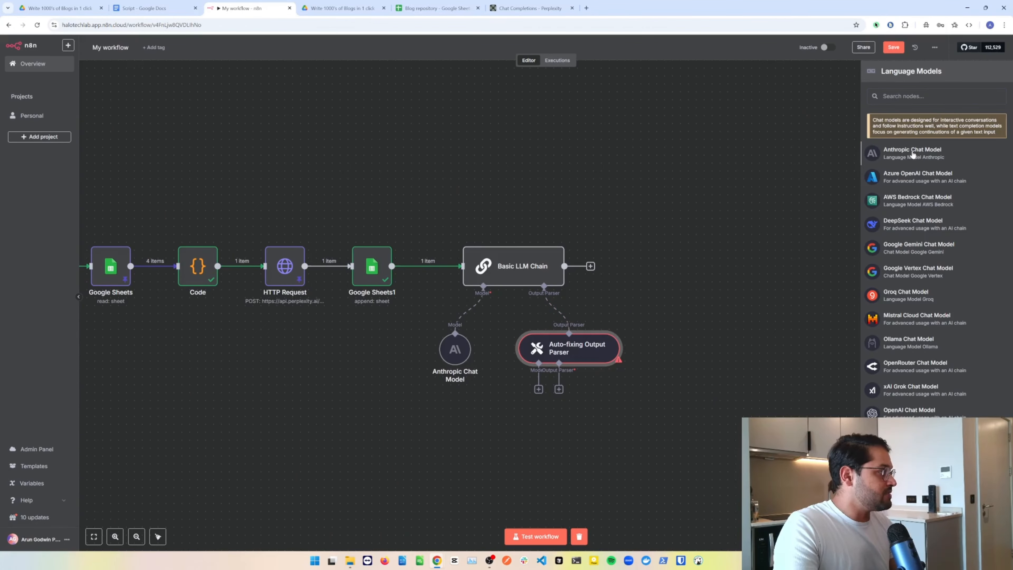
left_click(913, 152)
left_click(430, 126)
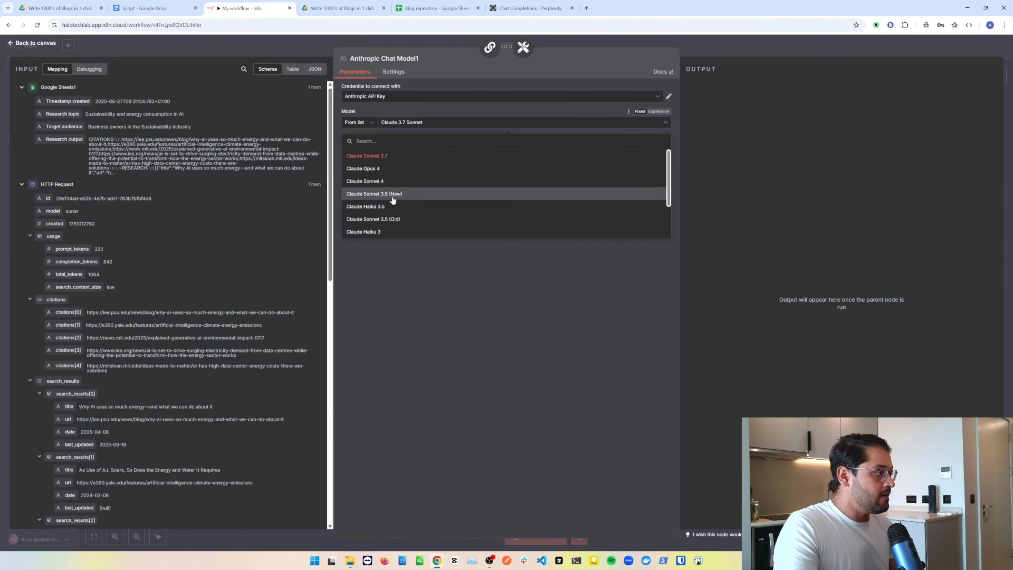
left_click(386, 209)
left_click(702, 49)
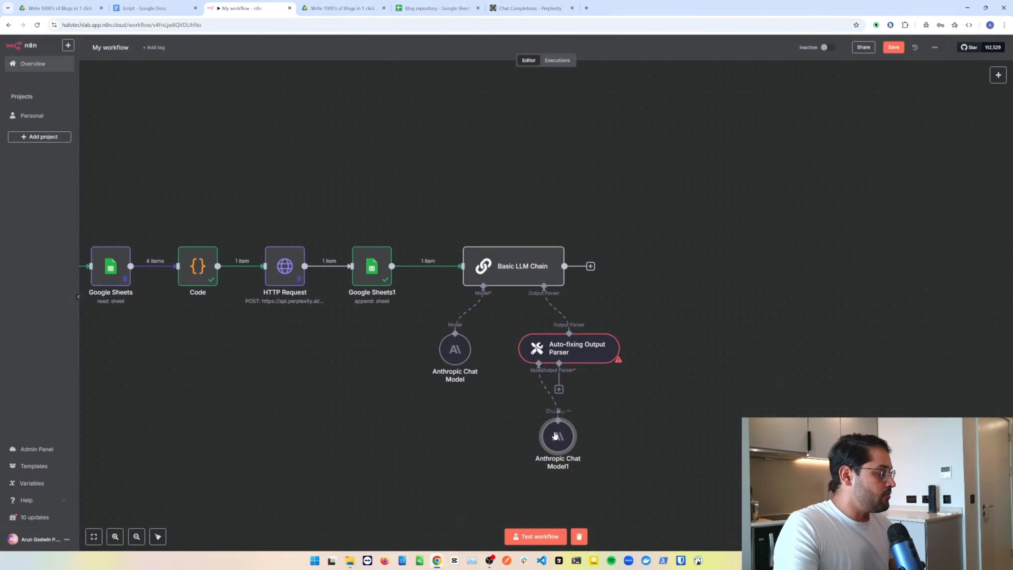
left_click_drag(554, 433, 510, 428)
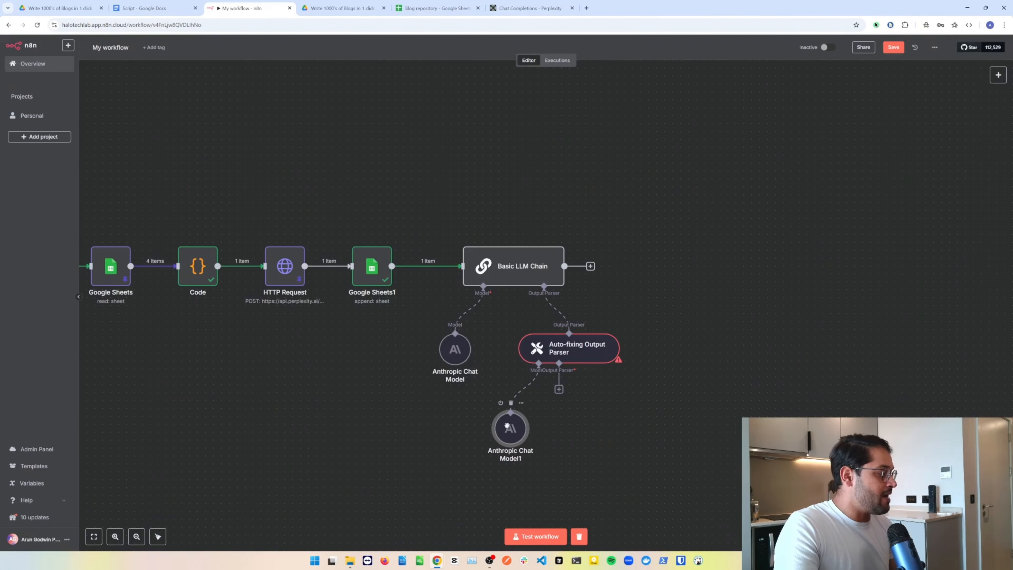
Step: Attach a Structured Output Parser to the Auto-fixing Output Parser and change its JSON example's first entry to "blog1": "string"
left_click(559, 389)
left_click(913, 147)
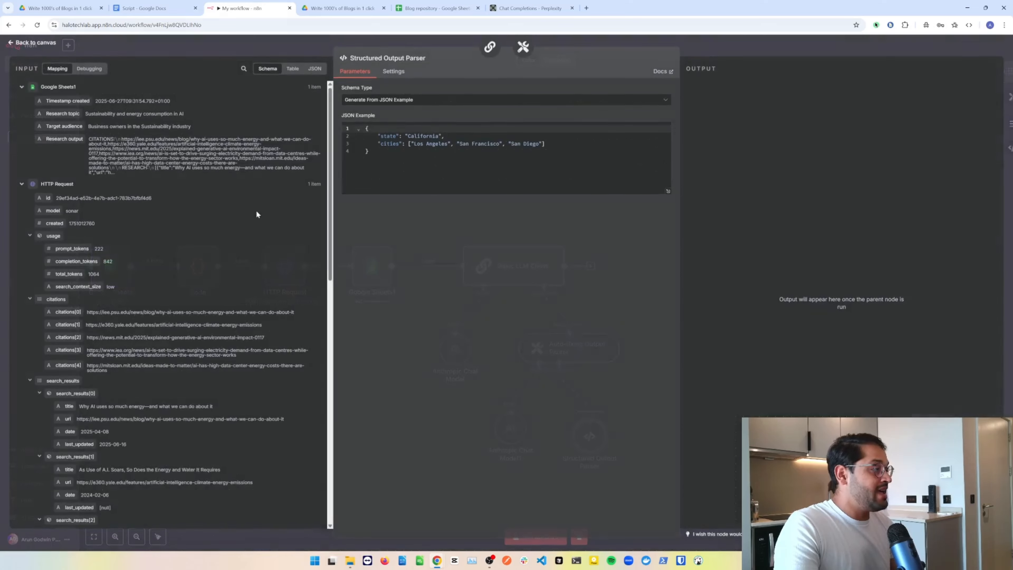
double_click(388, 136)
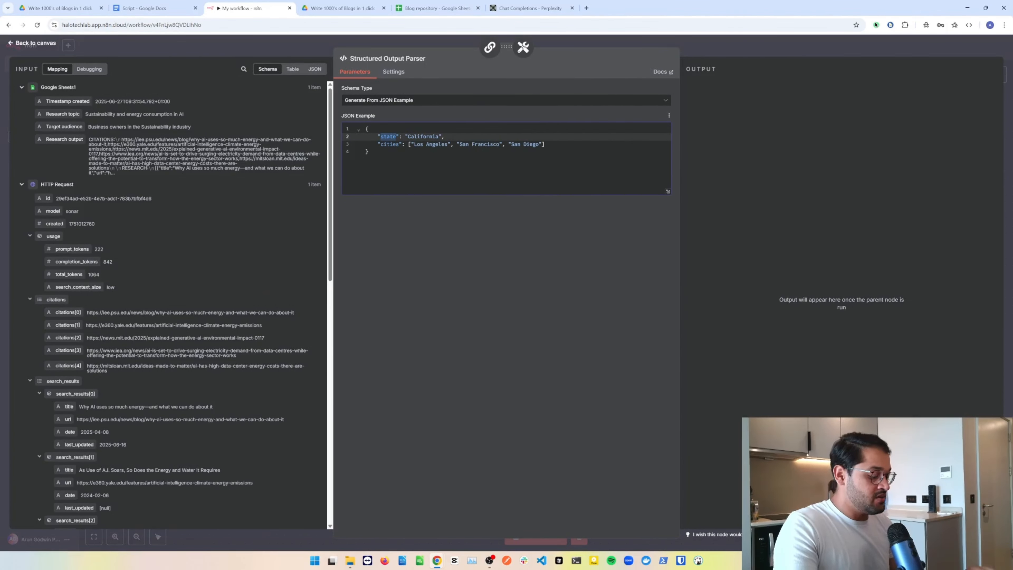
type("blog")
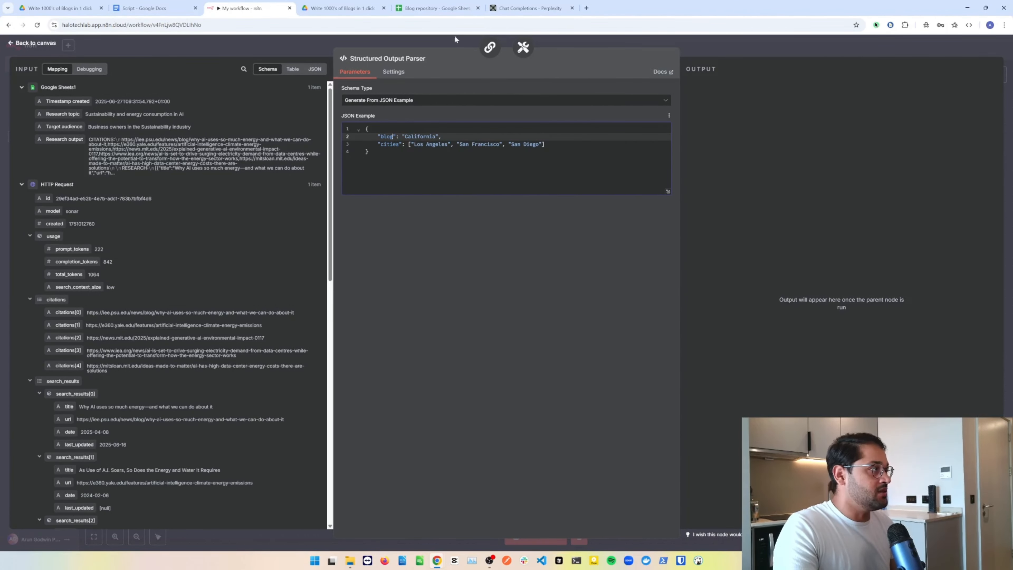
left_click(430, 9)
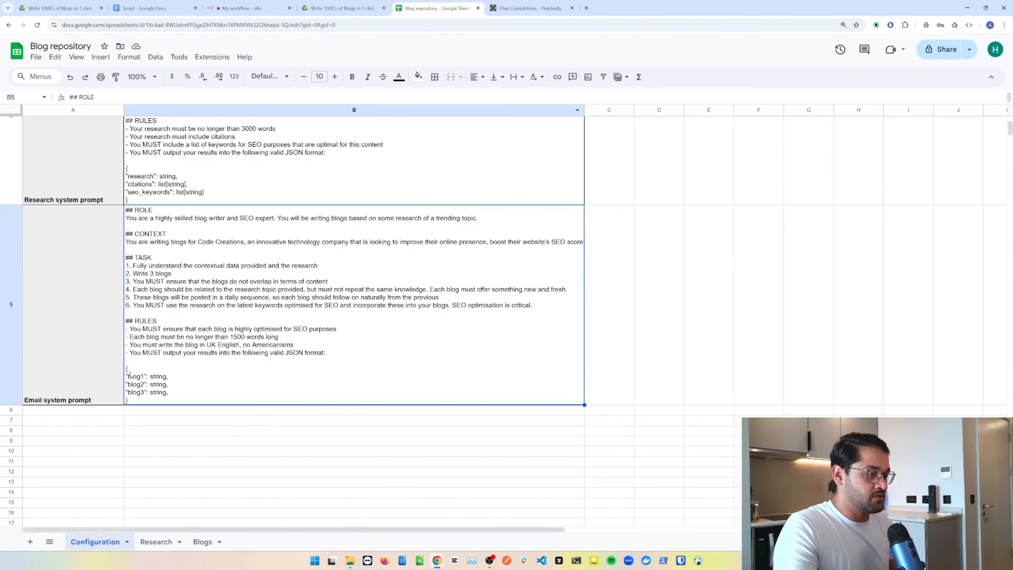
left_click(262, 11)
type("1\": \"California\",")
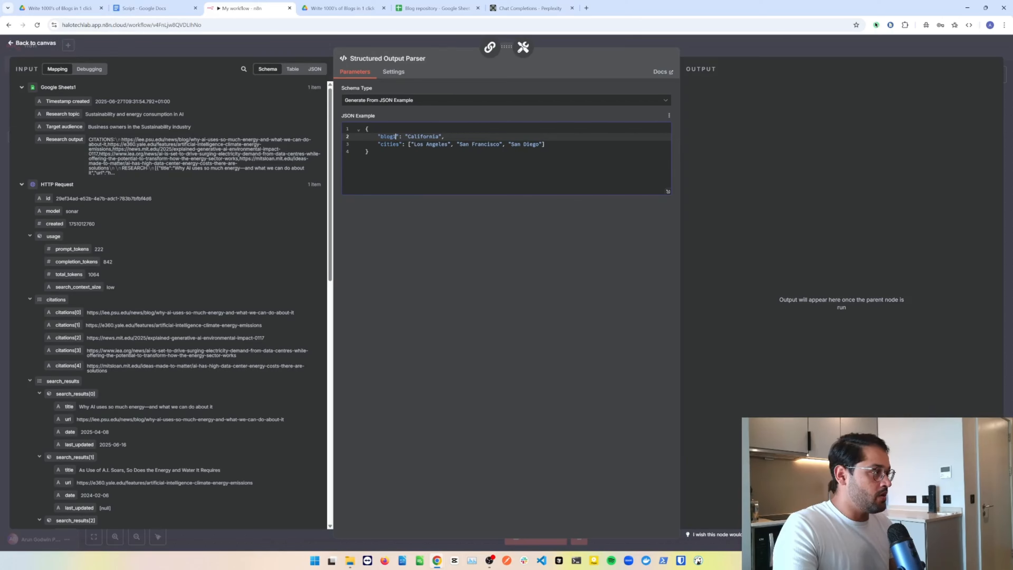
double_click(423, 137)
type("string")
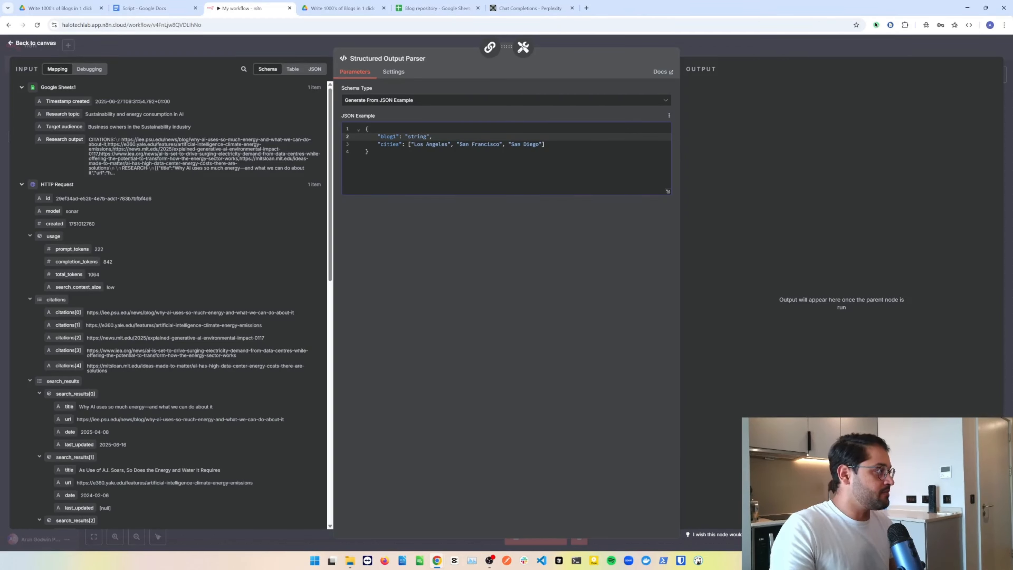
Step: Replace the cities entry in the JSON example with two copies of the blog1 line, without a trailing comma on the last one
key("Down")
key("End")
key("shift+Home")
key("BackSpace")
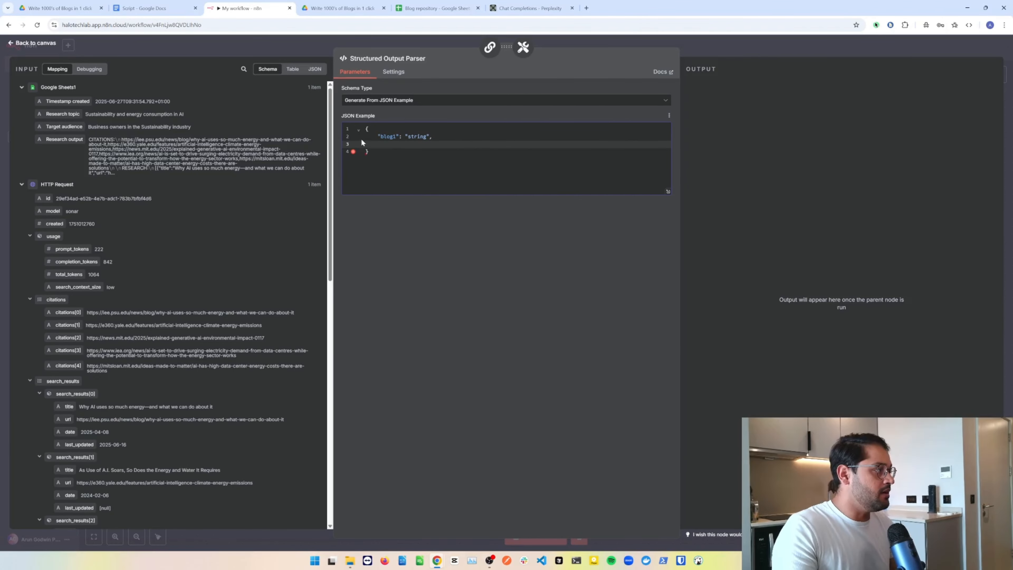
key("Up")
key("shift+End")
key("ctrl+c")
key("Right")
key("Return")
key("ctrl+v")
key("Return")
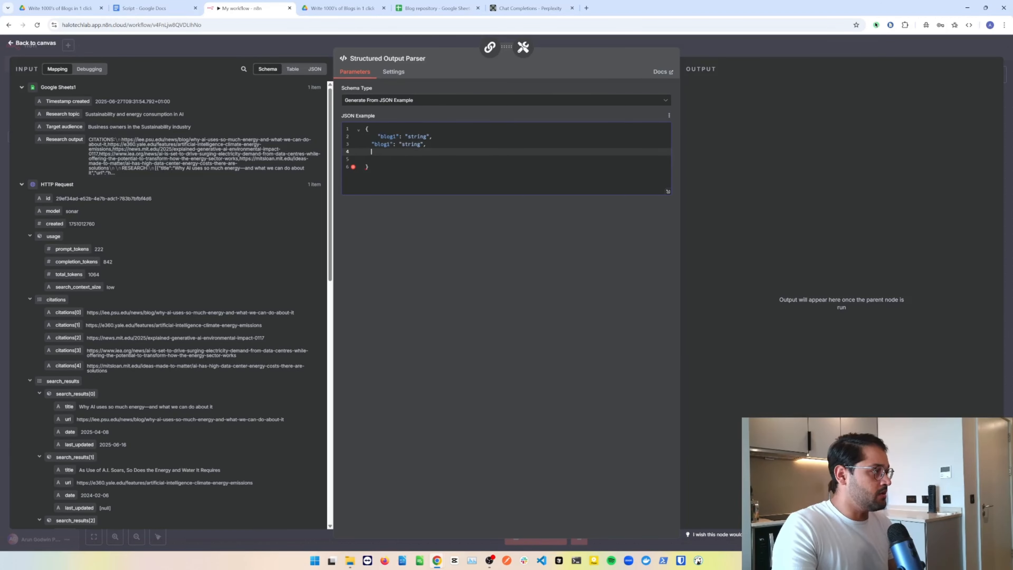
key("ctrl+v")
key("BackSpace")
key("Delete")
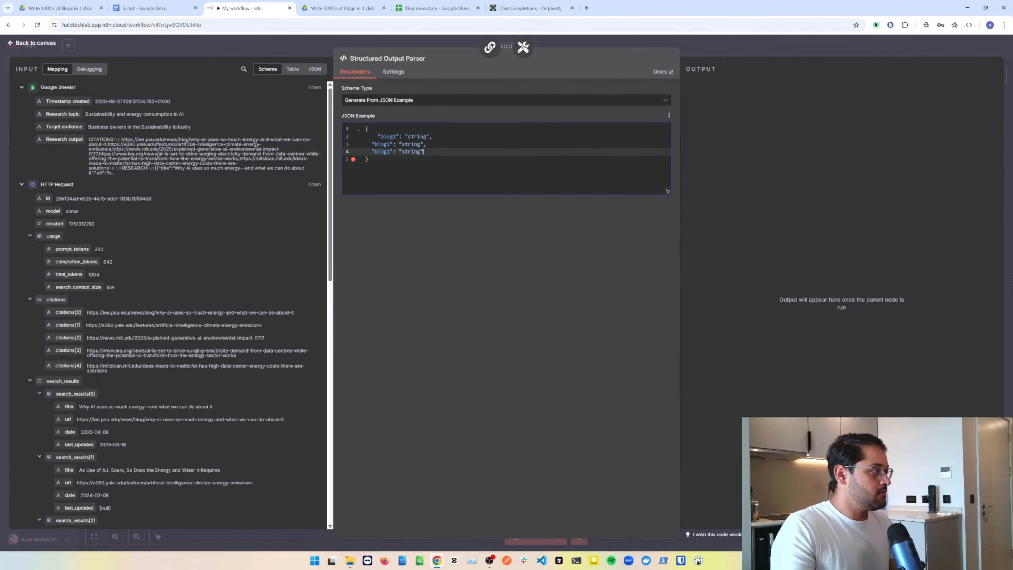
Step: Rename the two copied keys in the JSON example as blog2 and blog3, and indent their lines to match blog1
key("Up")
key("Delete")
type("2")
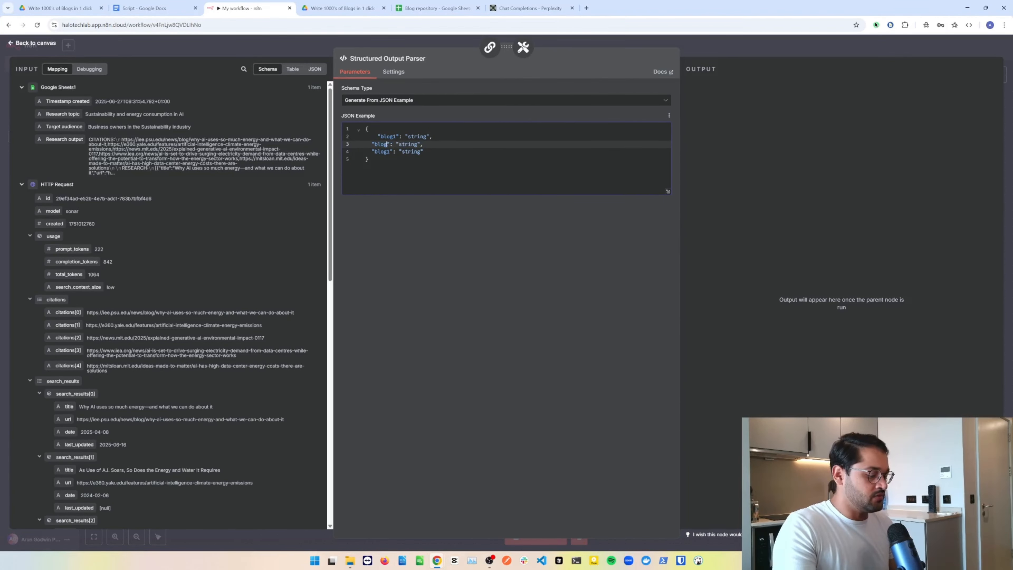
key("Down")
key("Delete")
type("2")
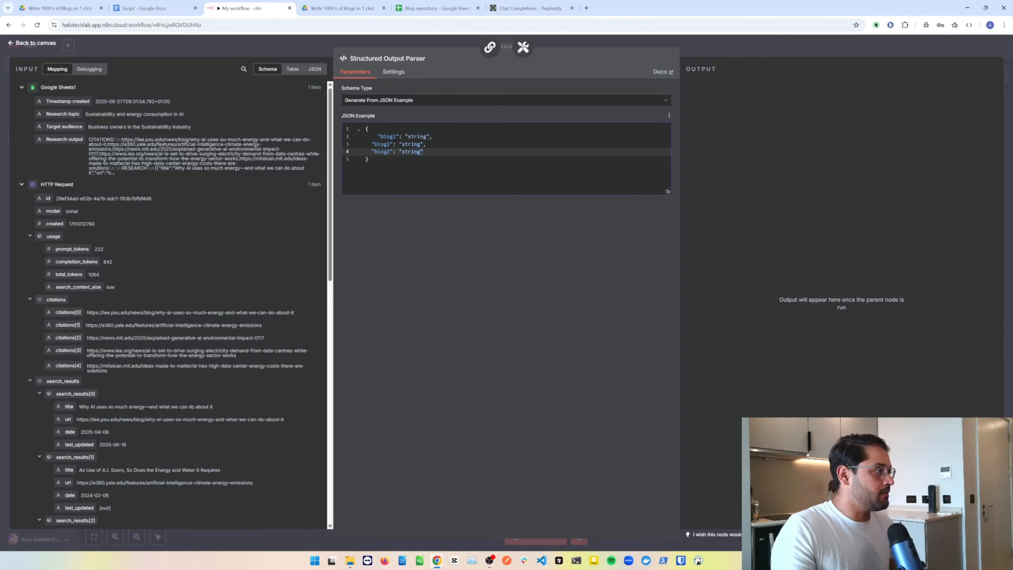
key("shift+Up")
key("Tab")
key("Down")
key("Down")
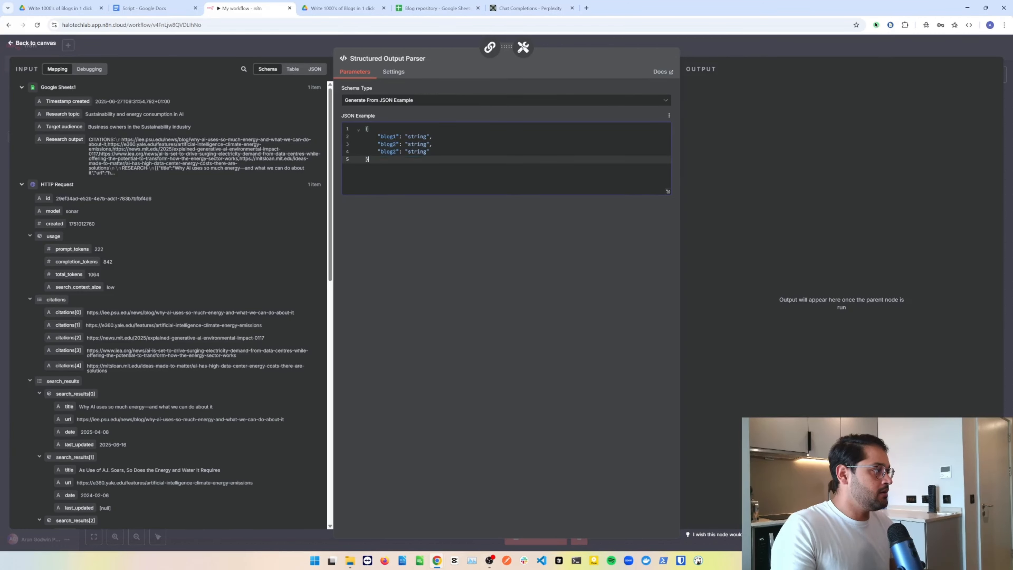
Step: Align the Structured Output Parser node level with the neighbouring Anthropic Chat Model1 node and save the workflow
left_click(715, 47)
scroll(603, 273, "down", 1)
scroll(603, 273, "right", 1)
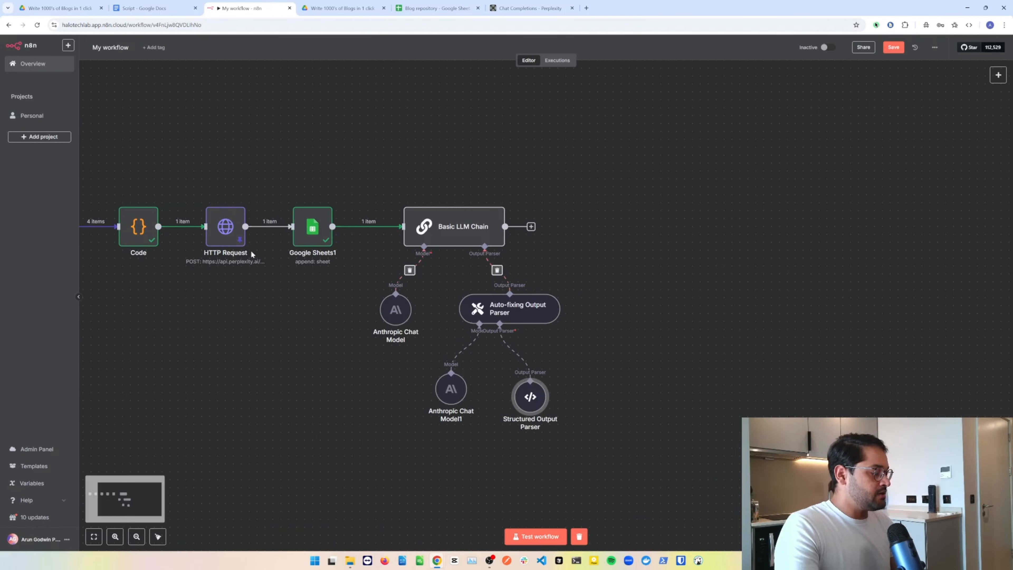
left_click_drag(531, 395, 539, 388)
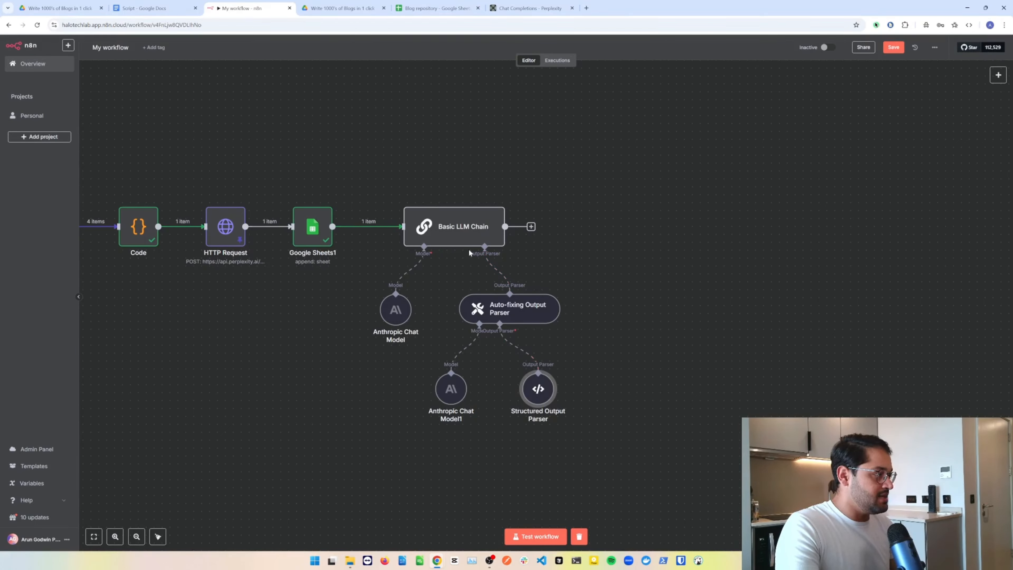
left_click(889, 50)
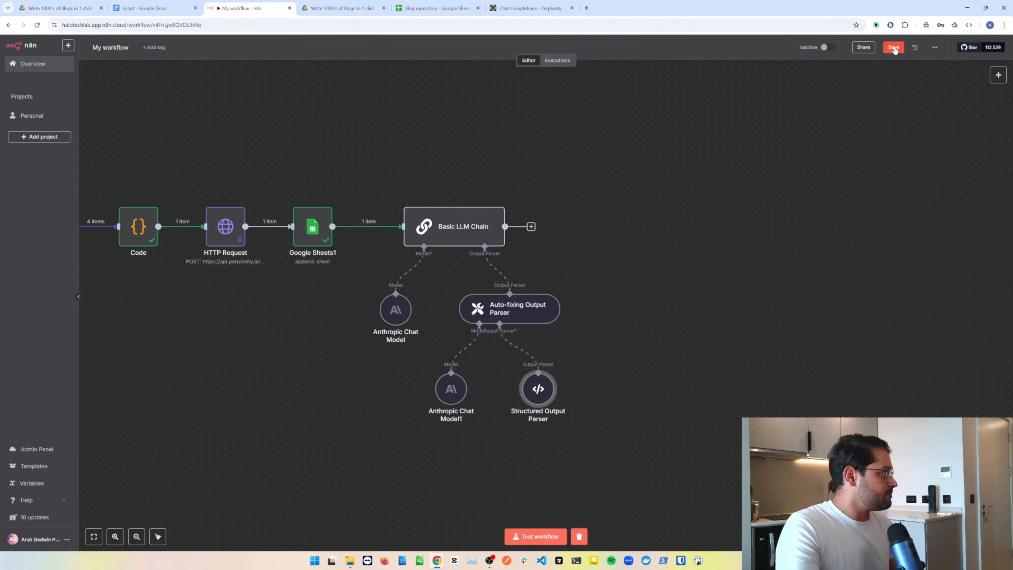
Step: Test the whole workflow and review the blog texts in the Basic LLM Chain's JSON output
left_click(535, 537)
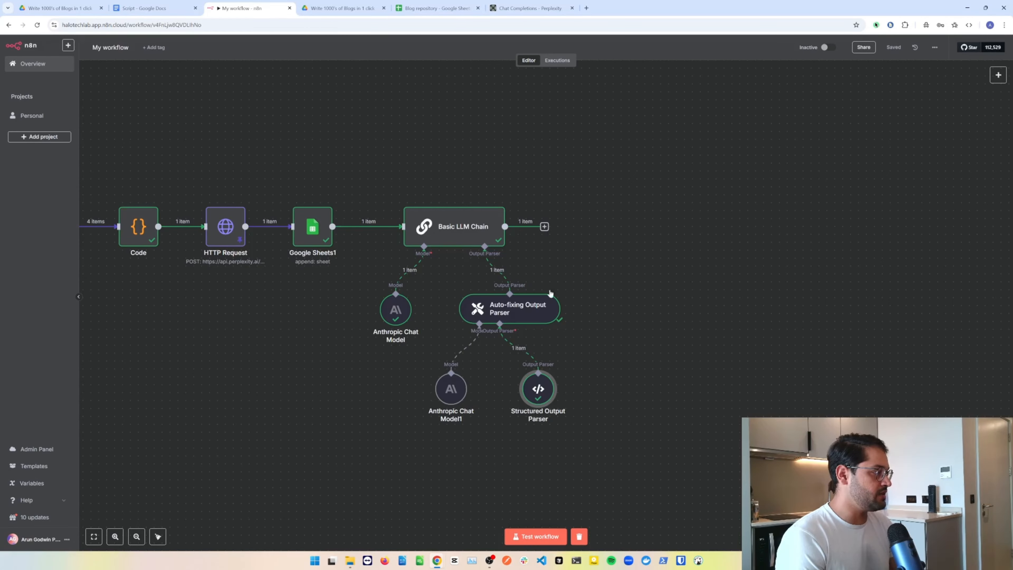
double_click(456, 235)
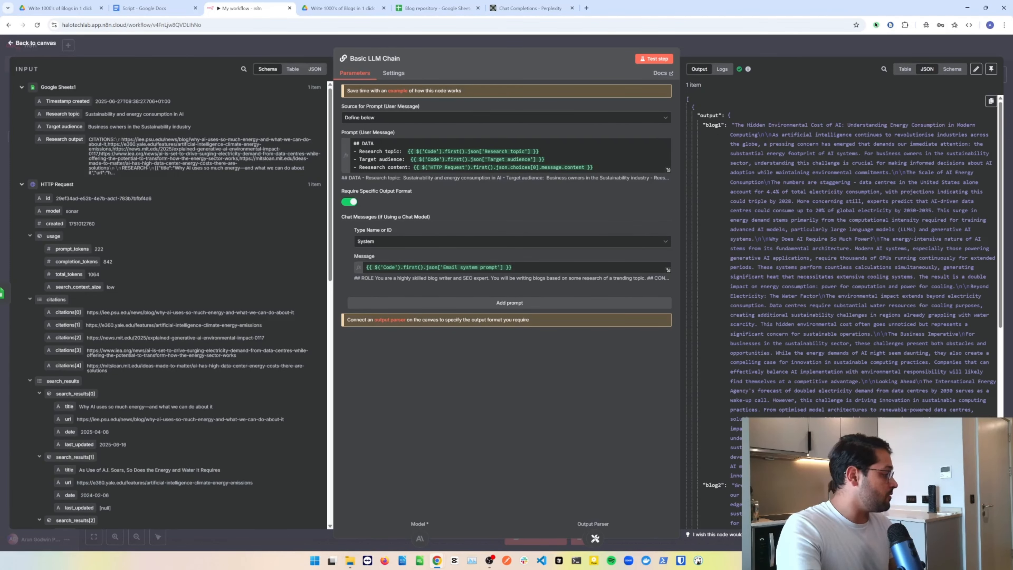
scroll(724, 156, "down", 5)
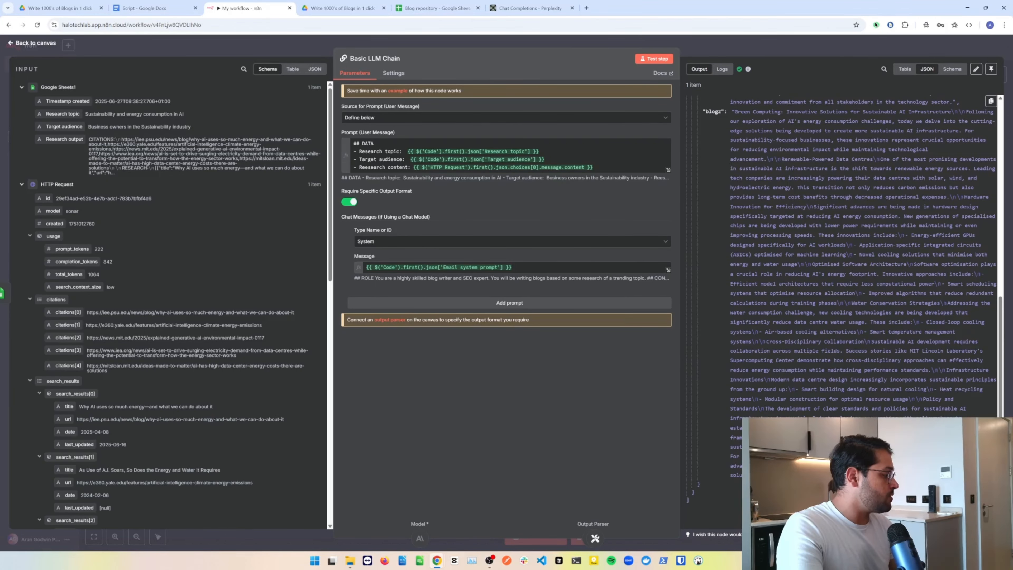
scroll(729, 162, "up", 5)
Step: Check the Structured Output Parser's JSON example and its parsed response against the three expected blog keys
left_click(595, 538)
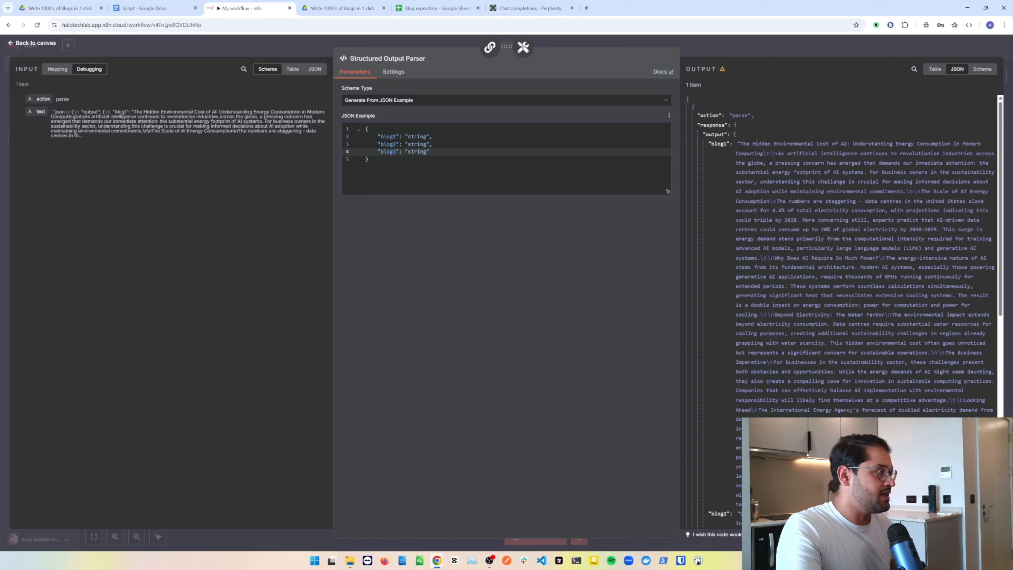
left_click(367, 159)
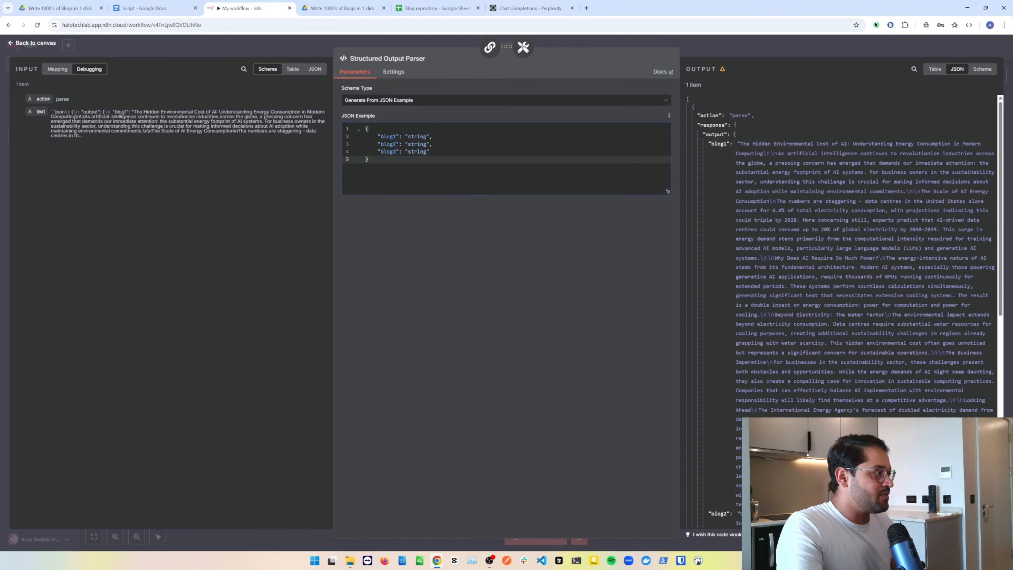
left_click_drag(377, 152, 430, 152)
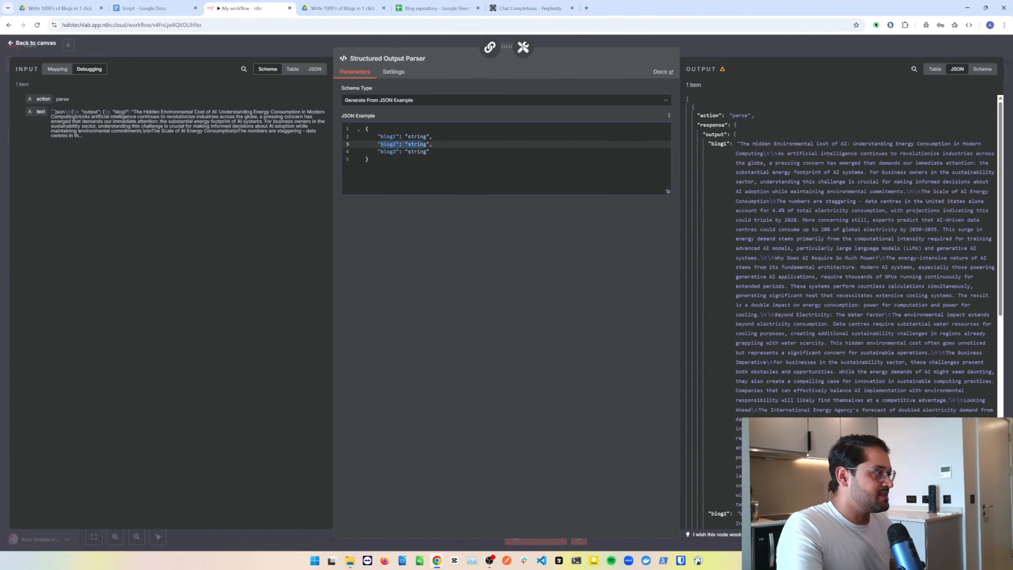
left_click(705, 48)
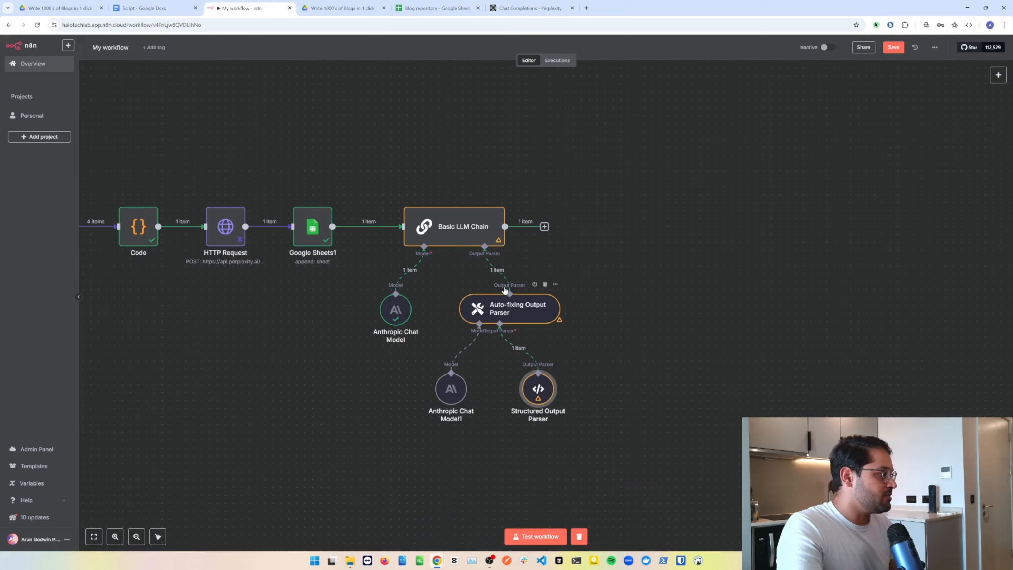
Step: Rerun only the Basic LLM Chain step and read through its JSON output for blog1, blog2 and blog3
scroll(508, 242, "down", 1)
double_click(458, 218)
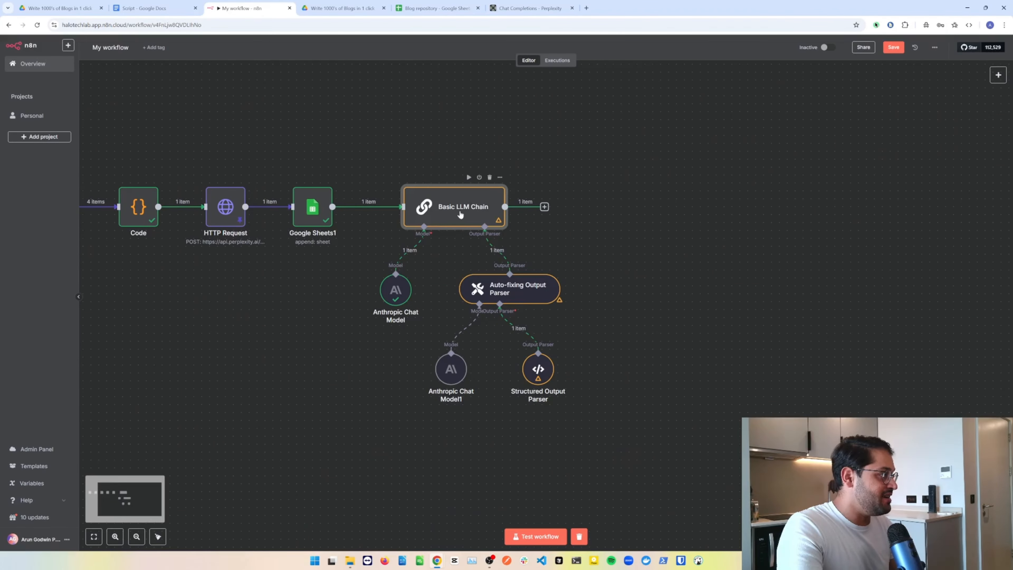
left_click(653, 58)
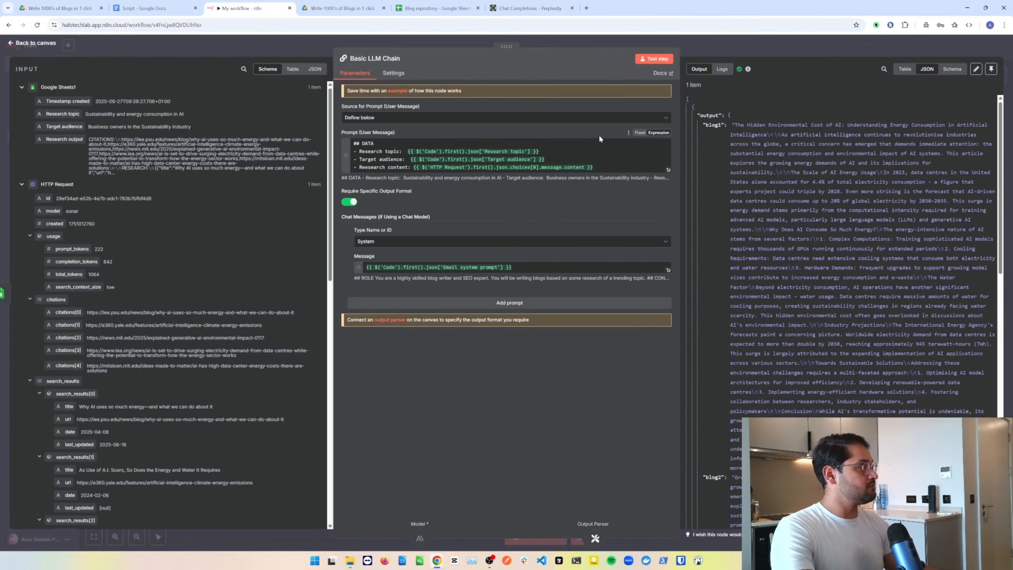
scroll(862, 256, "down", 15)
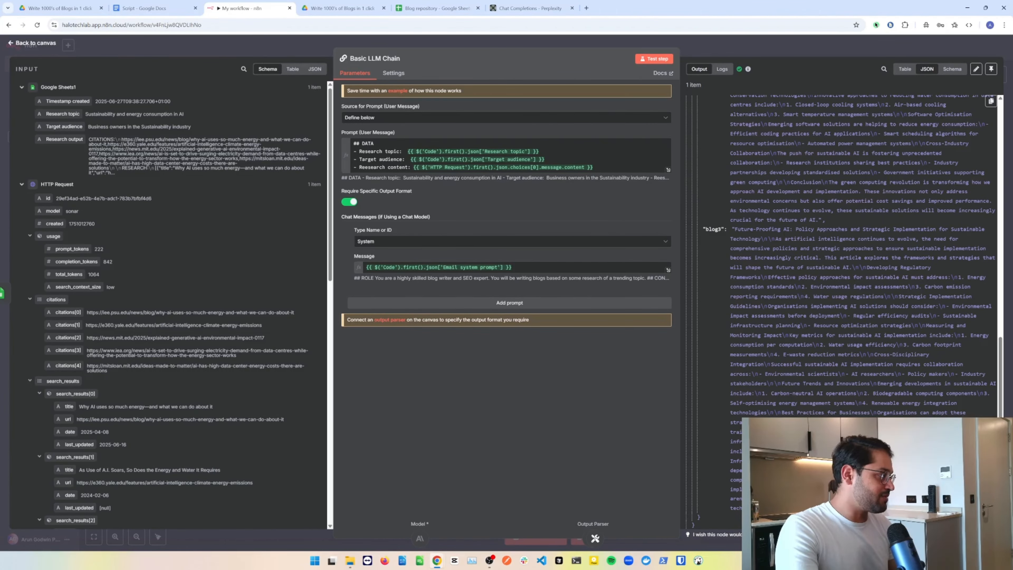
Step: Finish reviewing the Basic LLM Chain's JSON output and save the workflow
scroll(842, 259, "down", 1)
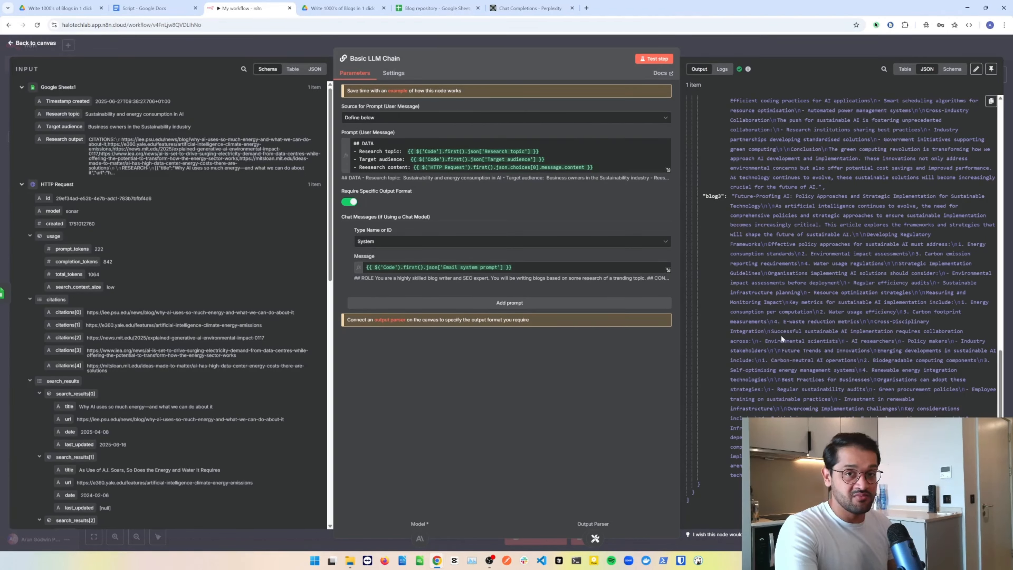
scroll(721, 344, "up", 15)
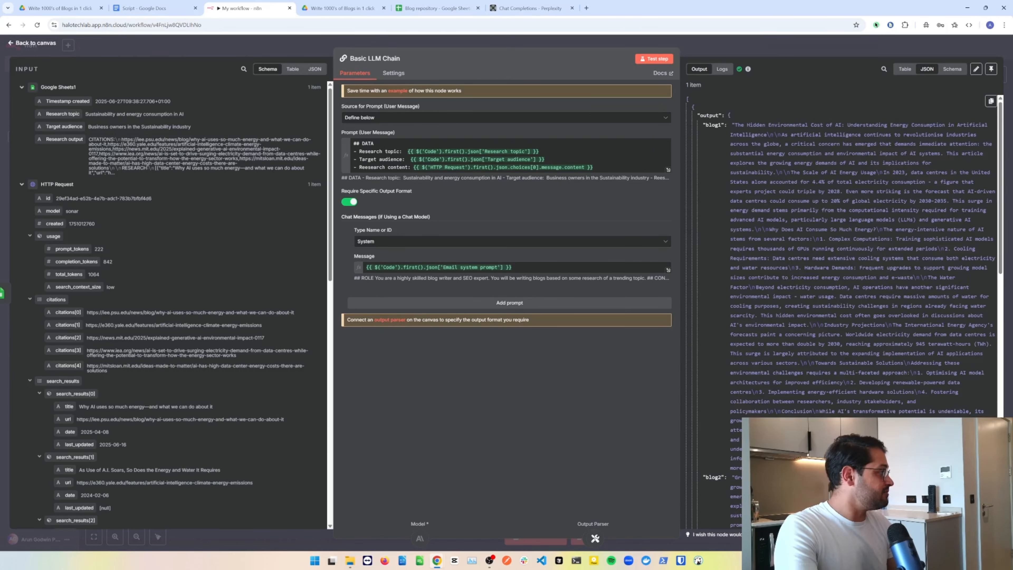
left_click(719, 49)
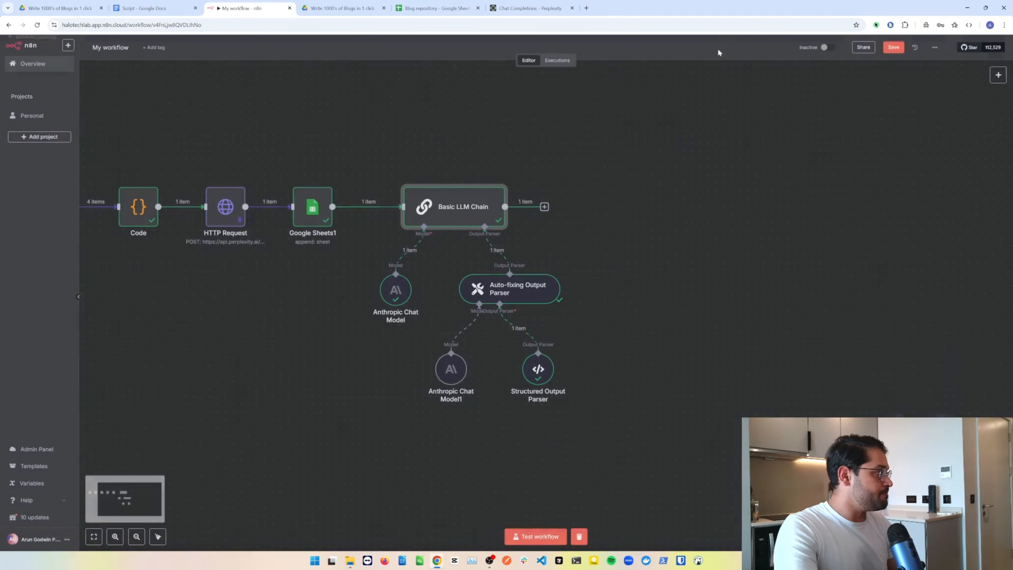
left_click(893, 47)
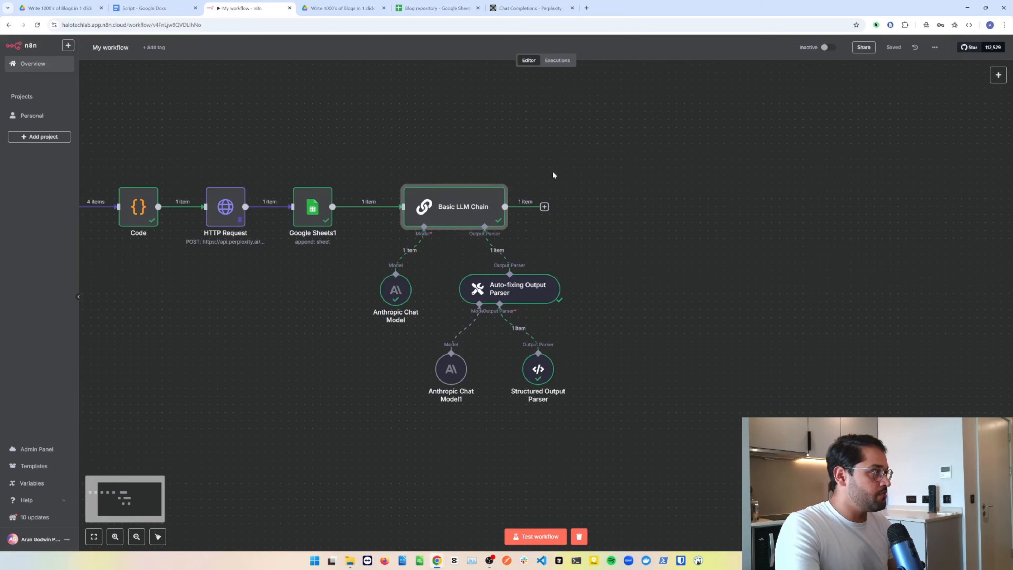
Step: Check the Blogs sheet's columns in the Blog repository spreadsheet and add a Google Sheets append-row node after the Basic LLM Chain
left_click(437, 8)
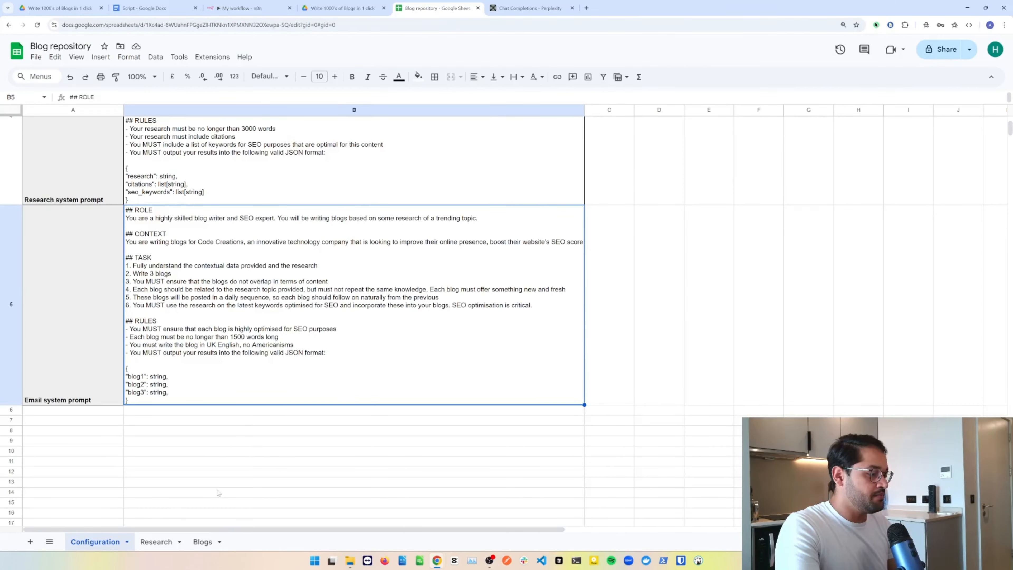
left_click(203, 542)
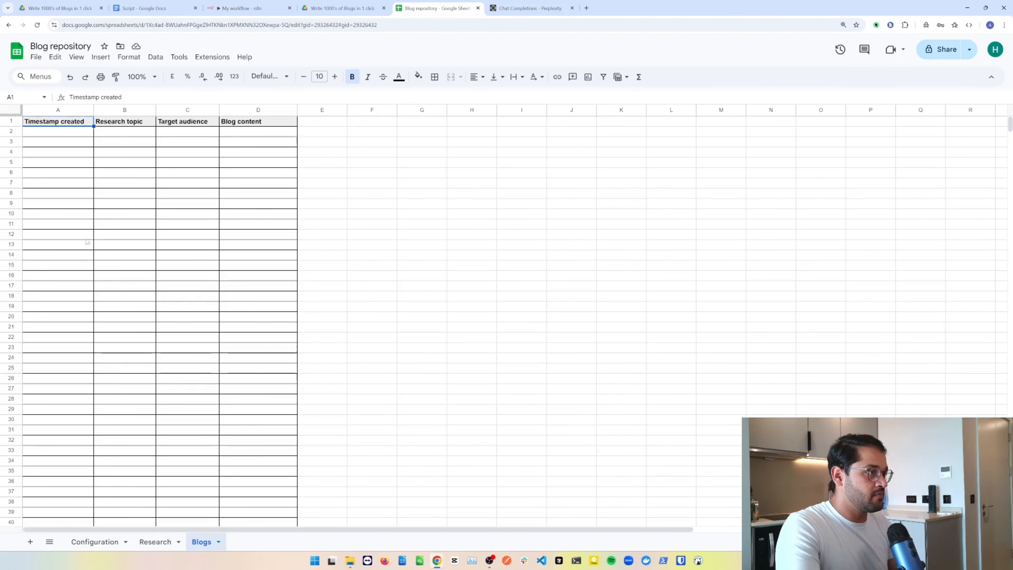
left_click(238, 12)
left_click(545, 206)
type("go")
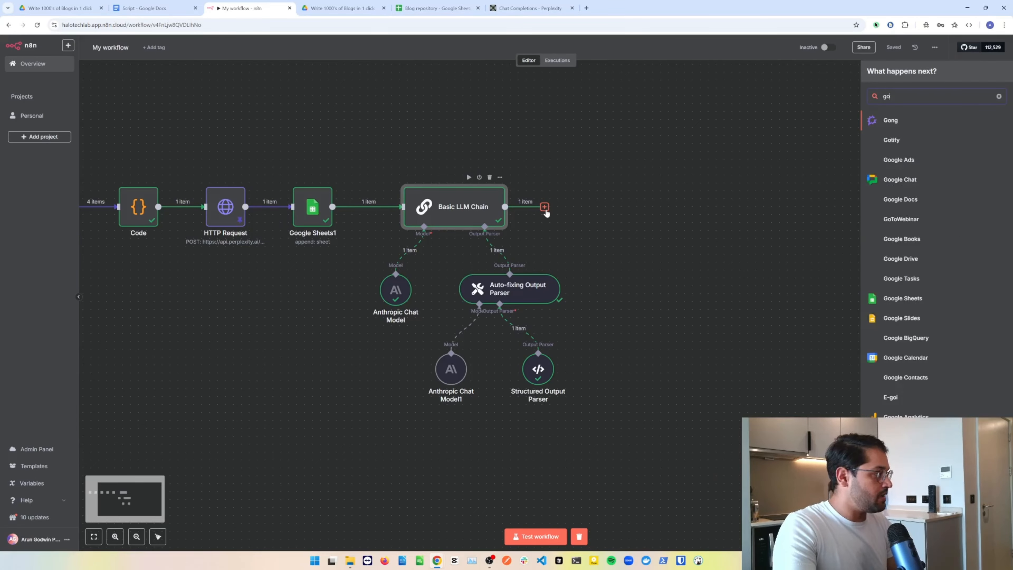
key("BackSpace")
key("BackSpace")
type("sh")
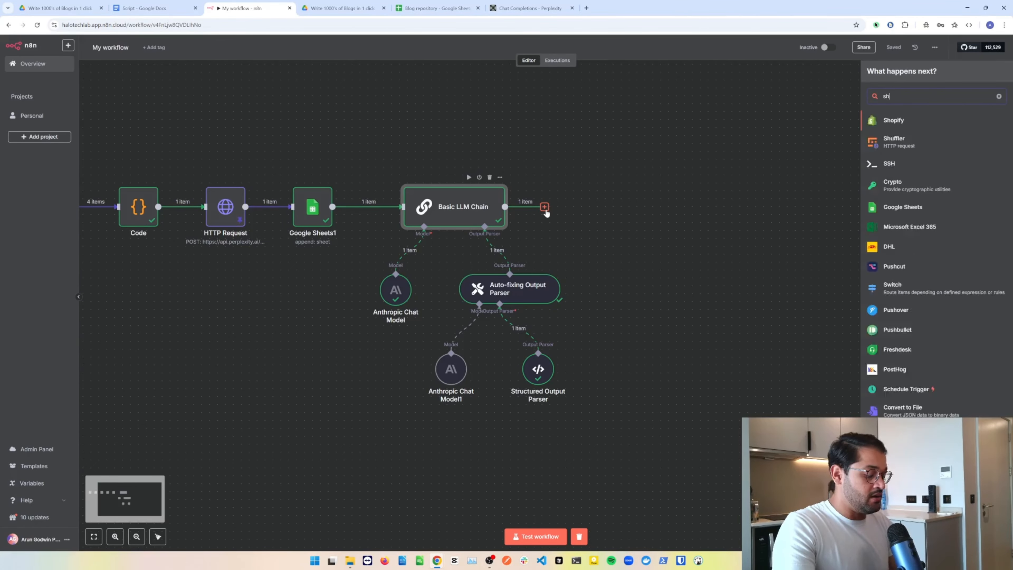
type("eet")
left_click(896, 122)
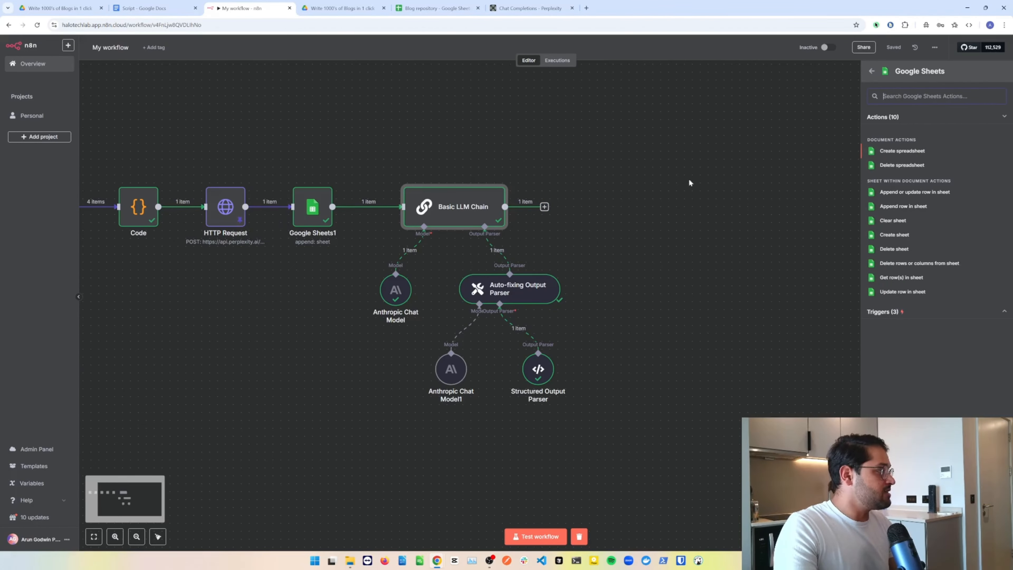
left_click(904, 207)
Step: Set the new Google Sheets2 node's document to Blog repository and its sheet to Blogs
left_click(432, 180)
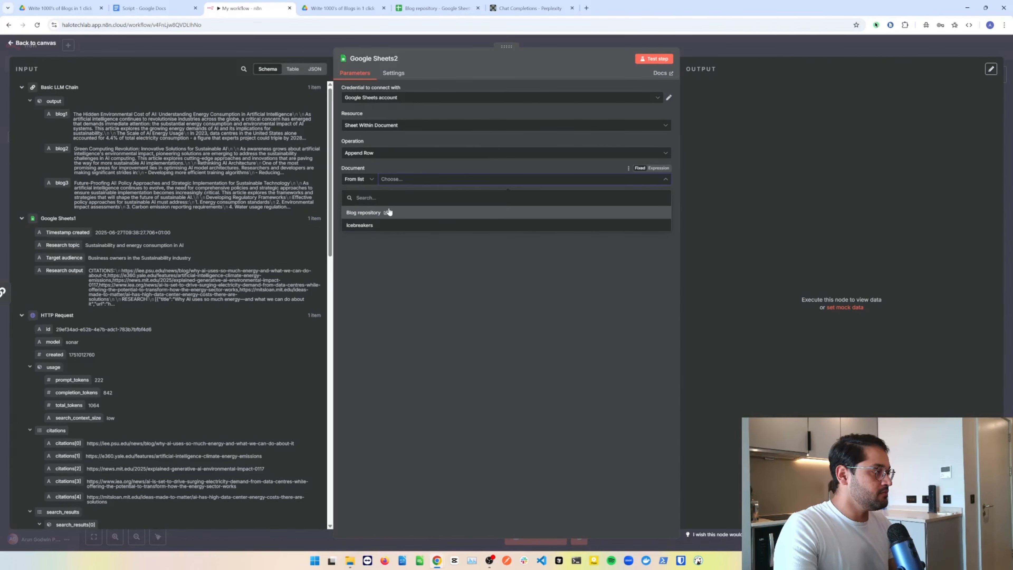
left_click(400, 213)
left_click(429, 205)
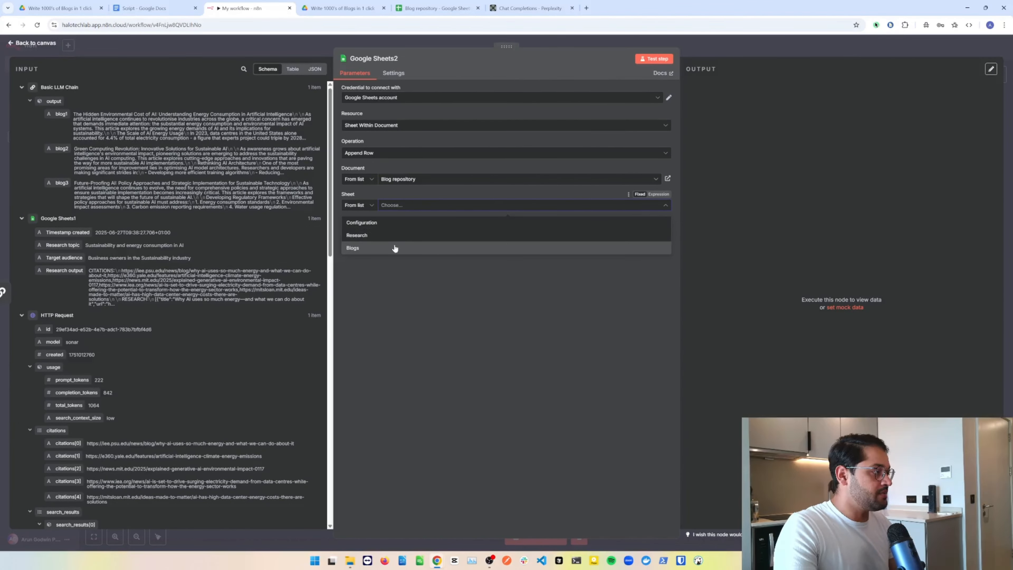
left_click(353, 248)
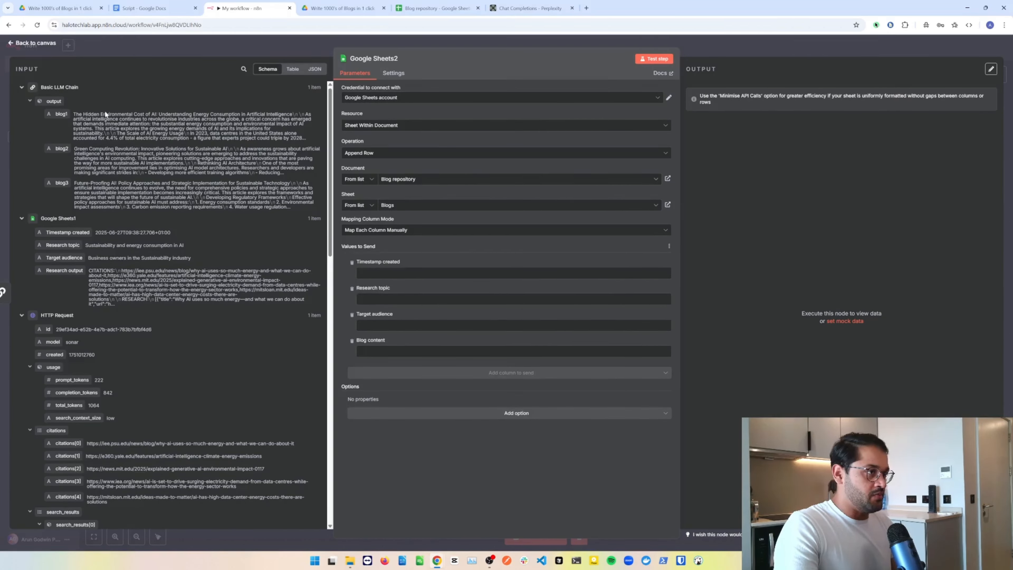
Step: Map the Timestamp created column to the $now variable
scroll(166, 283, "down", 10)
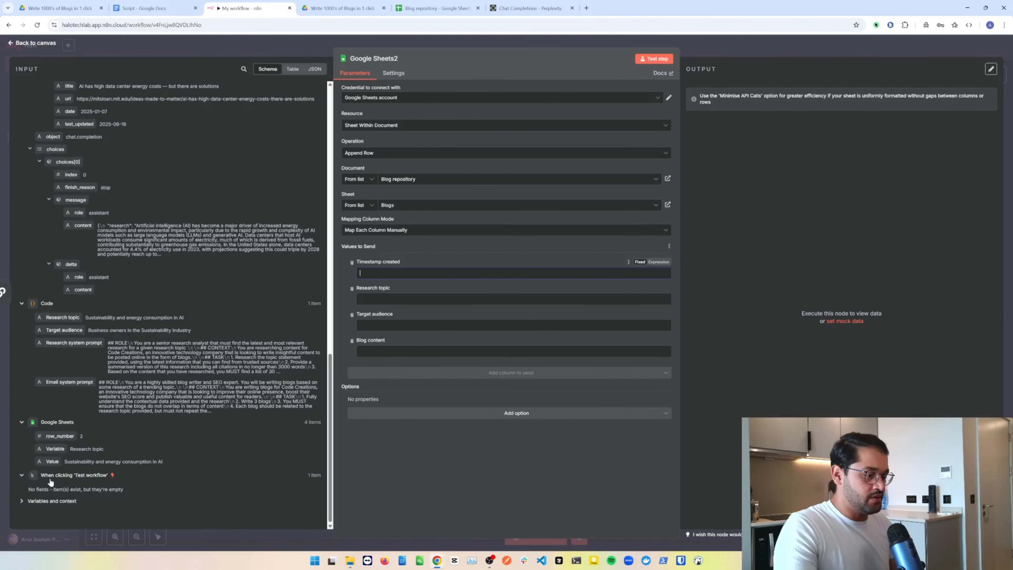
left_click(41, 505)
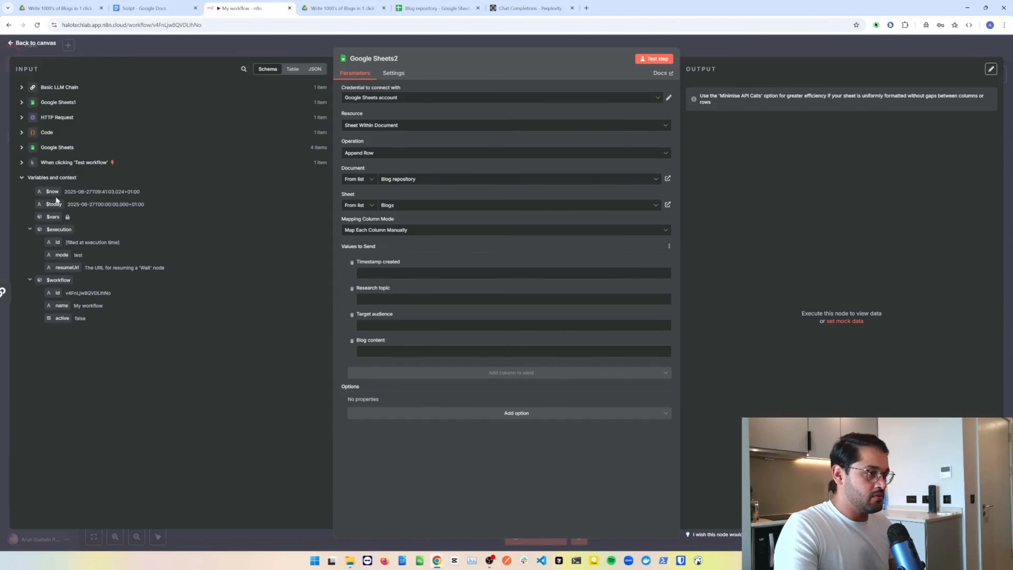
left_click_drag(52, 191, 402, 272)
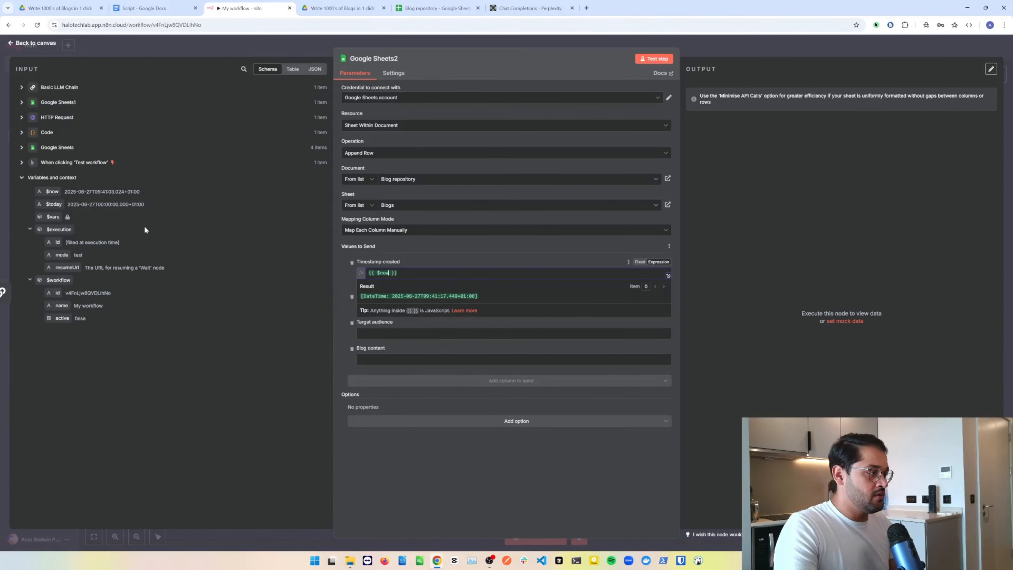
Step: Map the Research topic column to the Code node's research topic with the expression {{ $('Code').first().json['Research topic'] }}
left_click(40, 176)
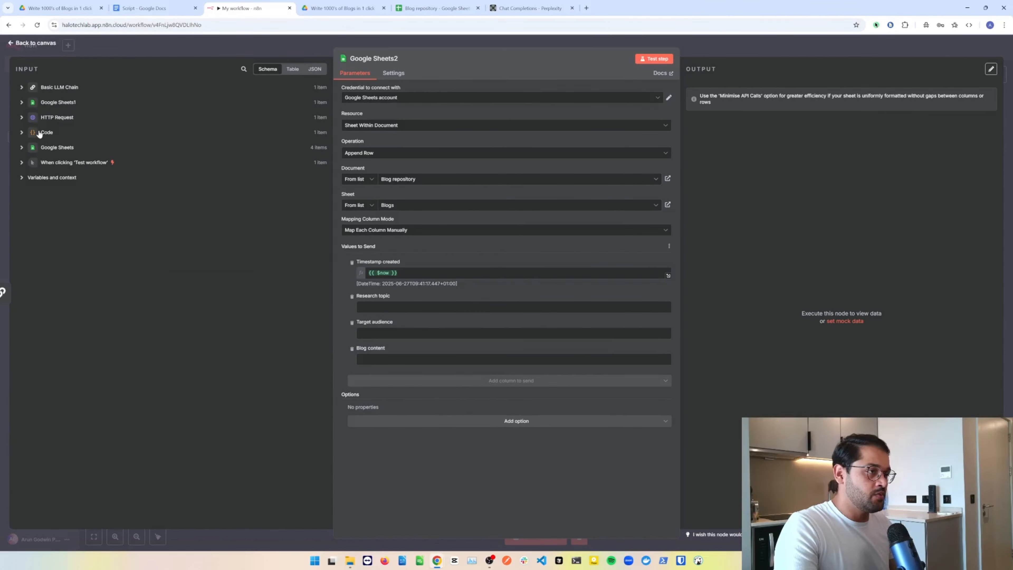
left_click(22, 132)
left_click_drag(62, 147, 371, 307)
type("first()")
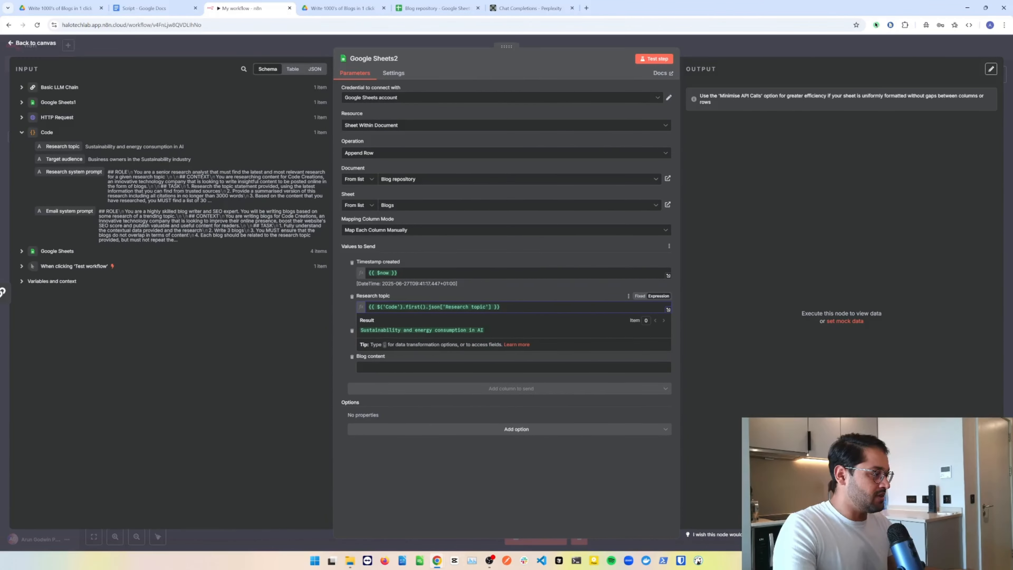
left_click(431, 296)
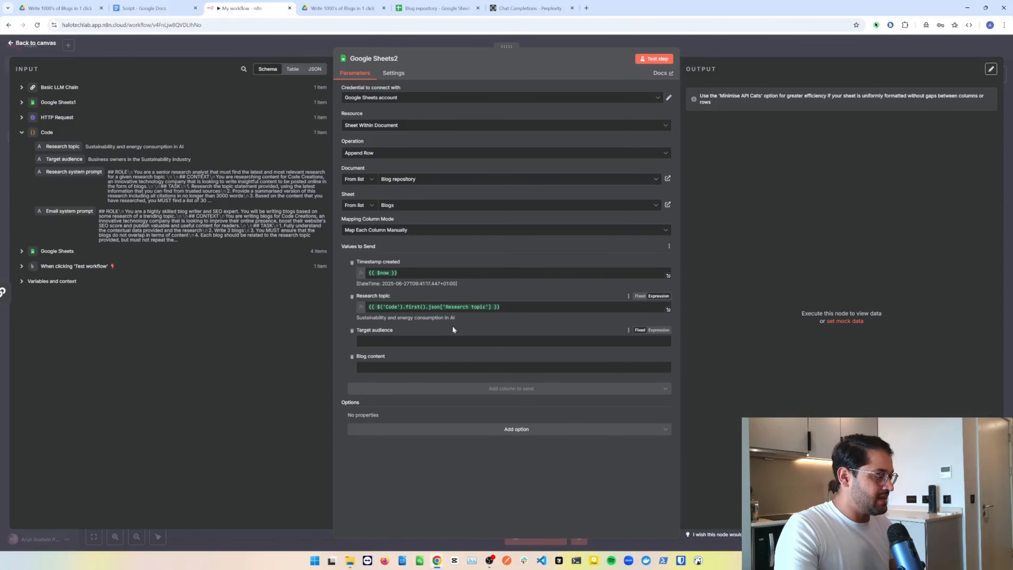
Step: Map the Target audience column to the Code node's target audience with the expression {{ $('Code').first().json['Target audience'] }}
left_click_drag(71, 160, 474, 341)
double_click(411, 340)
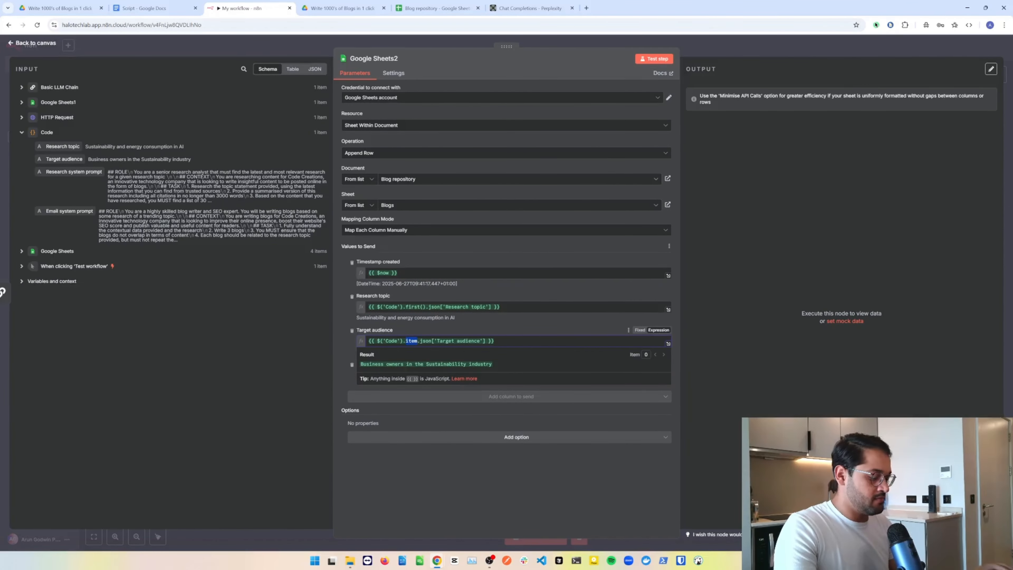
type("firsy()")
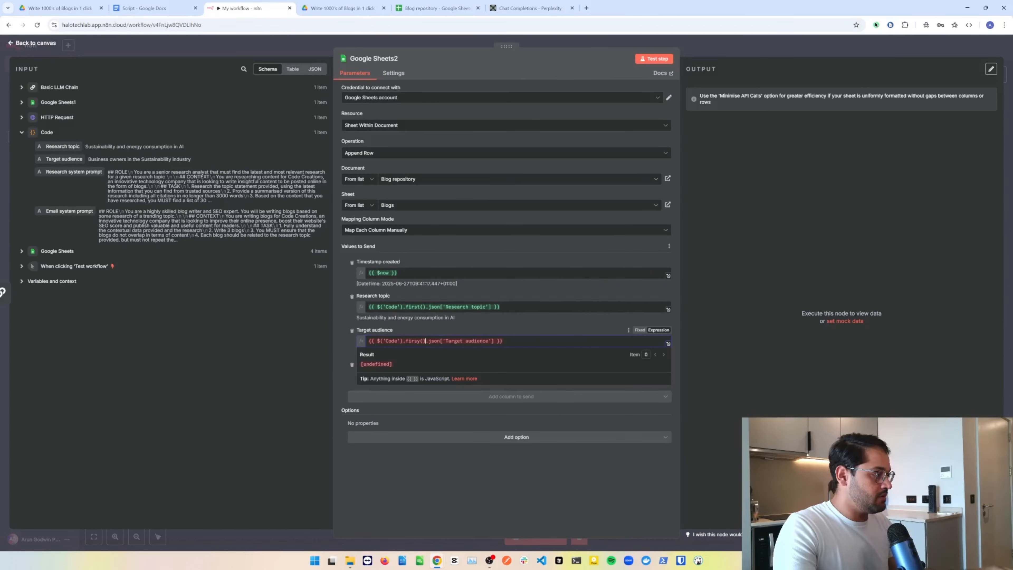
key("Left")
key("BackSpace")
type("t")
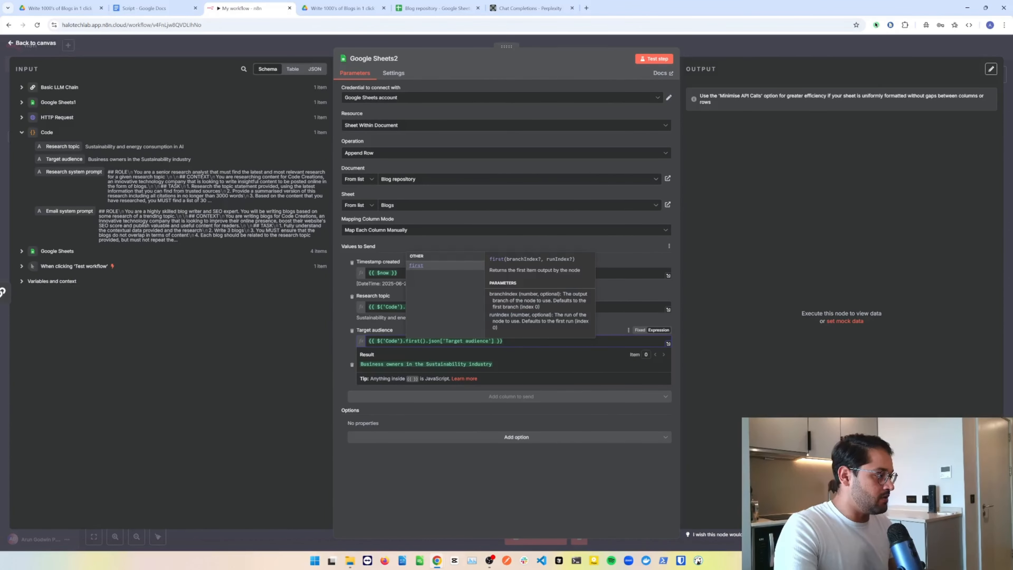
left_click(383, 331)
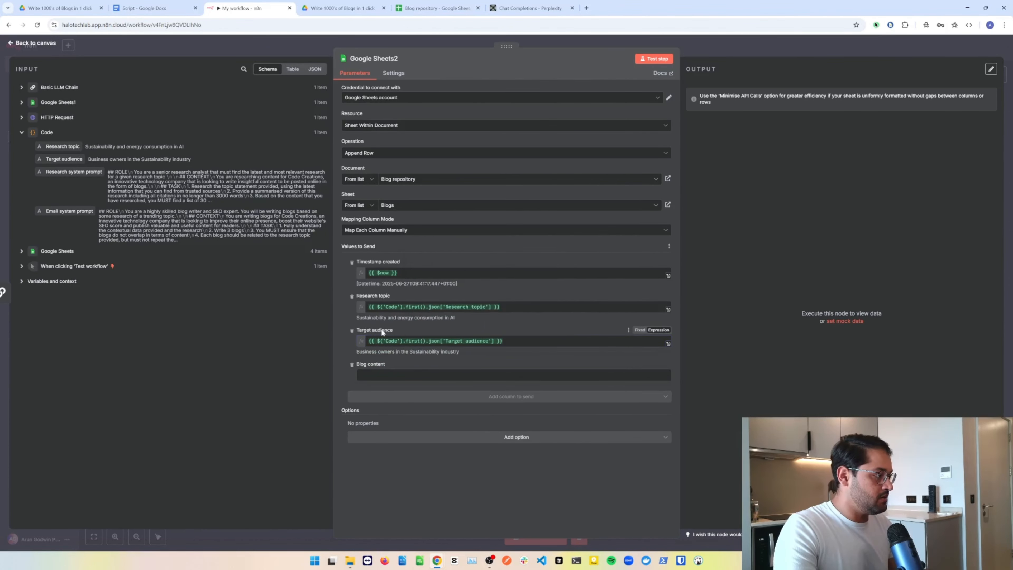
Step: Check the Basic LLM Chain's output fields and rename the Blogs sheet's Blog content header in D1 as "Blog 1"
left_click(22, 88)
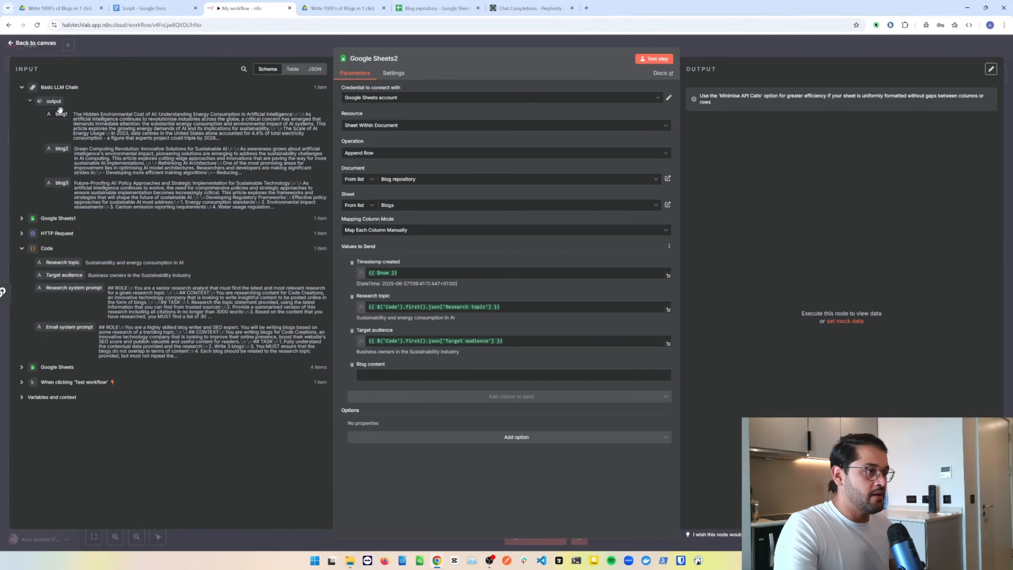
left_click(436, 8)
left_click(256, 125)
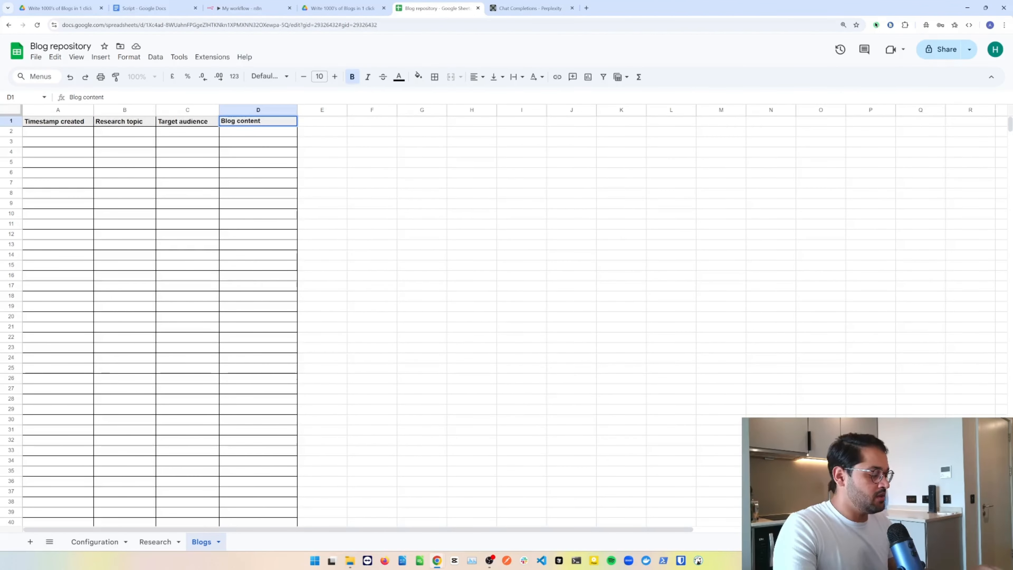
key("BackSpace")
key("BackSpace")
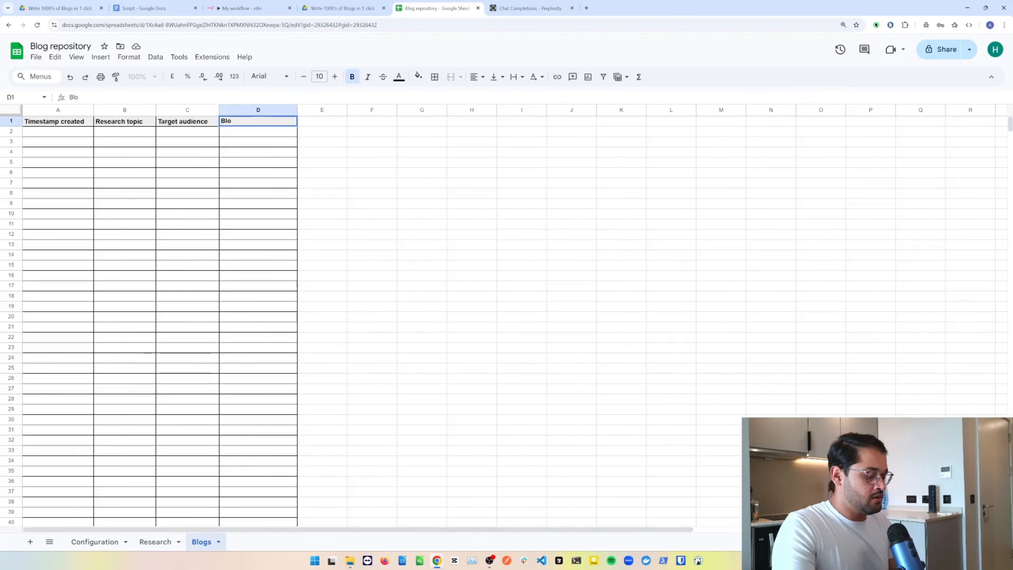
type("1")
key("Return")
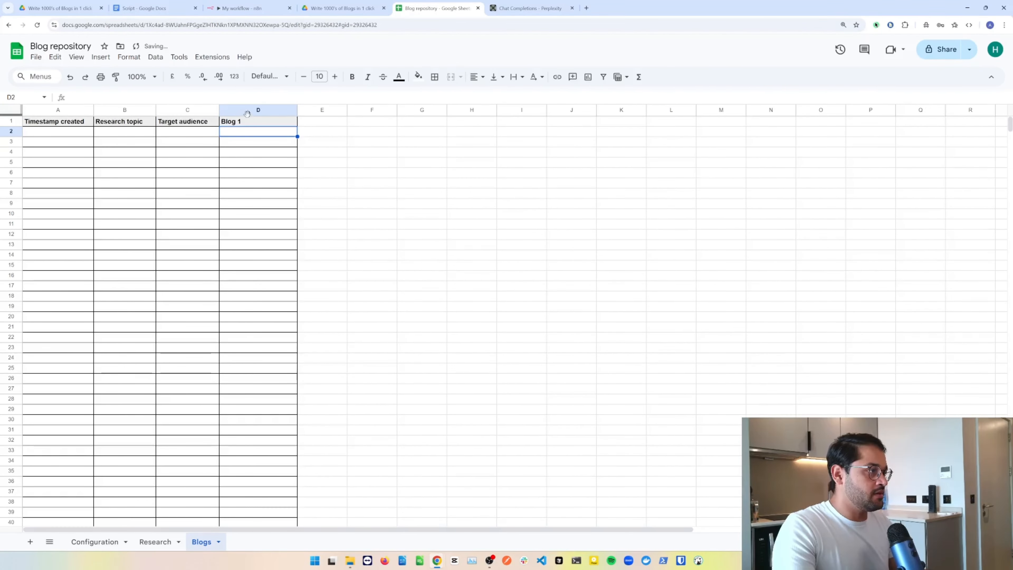
Step: Copy the Blog 1 column into columns E and F of the Blogs sheet
left_click(256, 108)
key("ctrl+c")
left_click(322, 109)
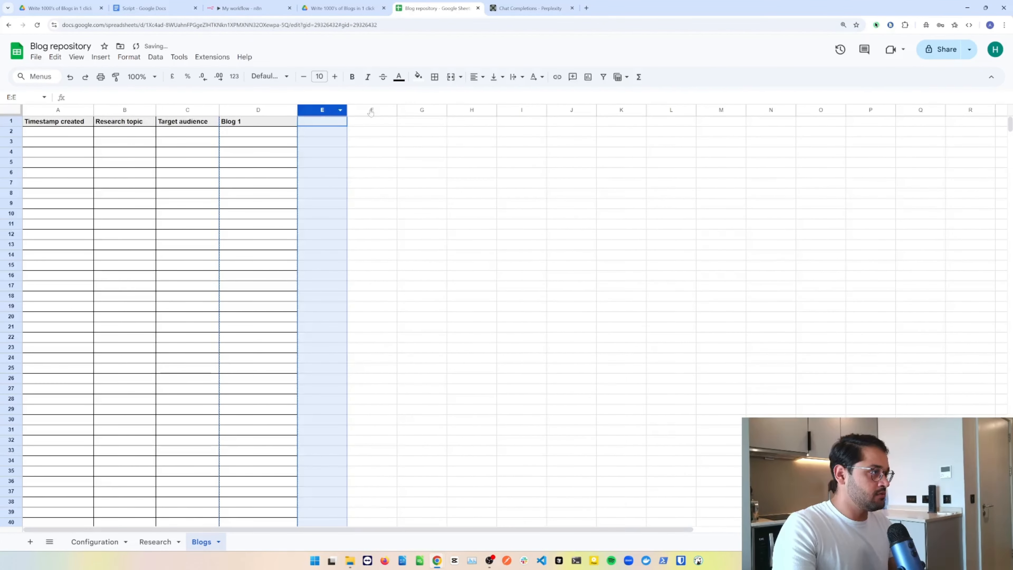
key("ctrl+v")
left_click(393, 108)
key("ctrl+v")
Step: Rename the headers of the two copied columns in E1 and F1 as "Blog 2" and "Blog 3"
double_click(329, 123)
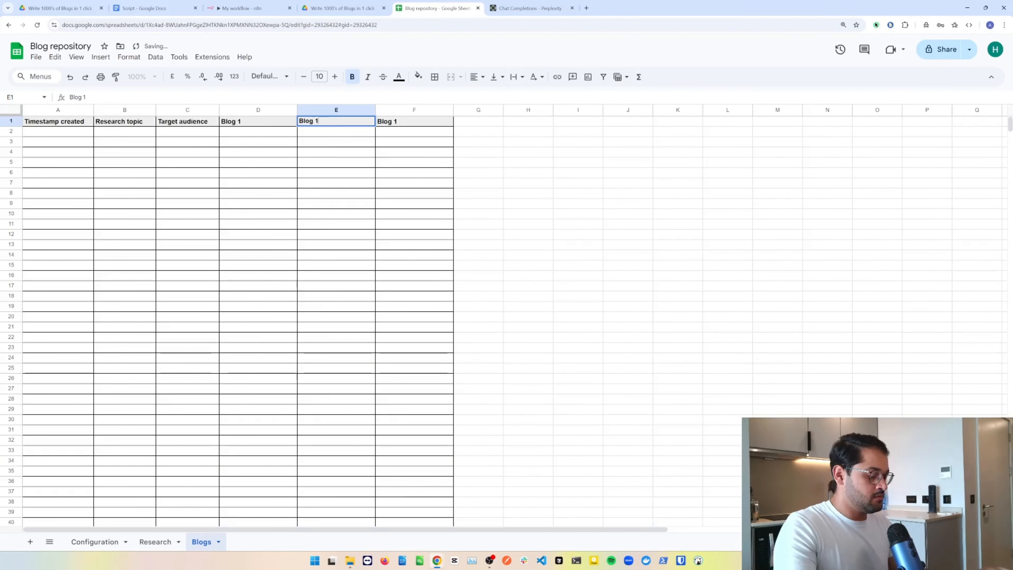
key("BackSpace")
type("2")
key("Return")
double_click(402, 122)
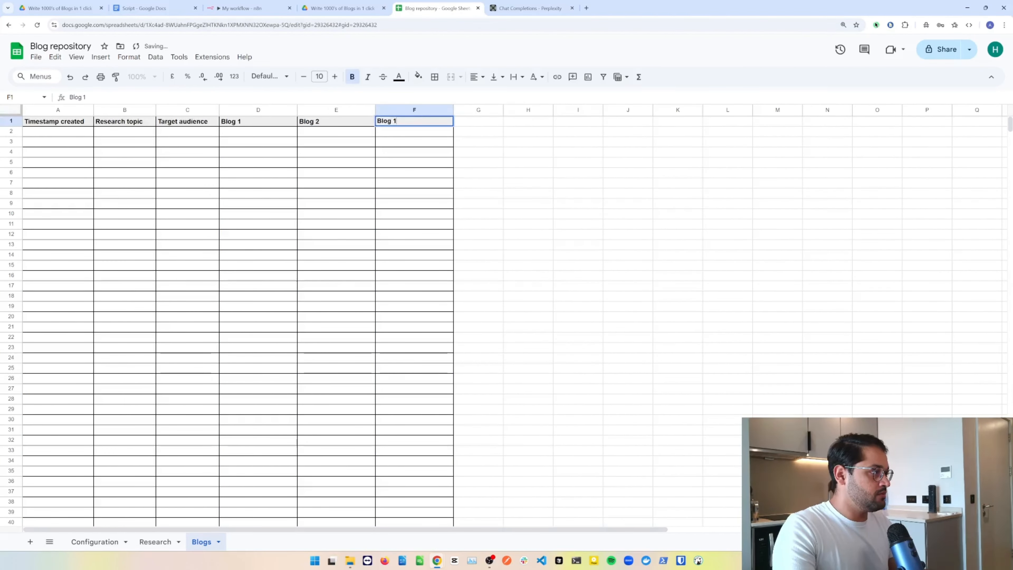
key("BackSpace")
type("3")
key("Return")
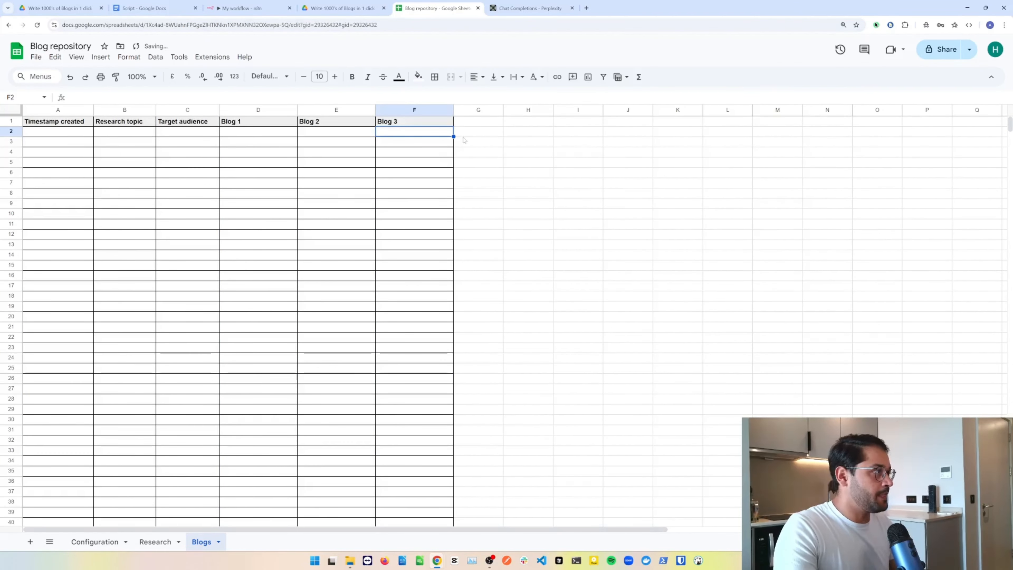
Step: Save the n8n workflow and refresh the Google Sheets2 node's column list to load the new blog columns
left_click(233, 12)
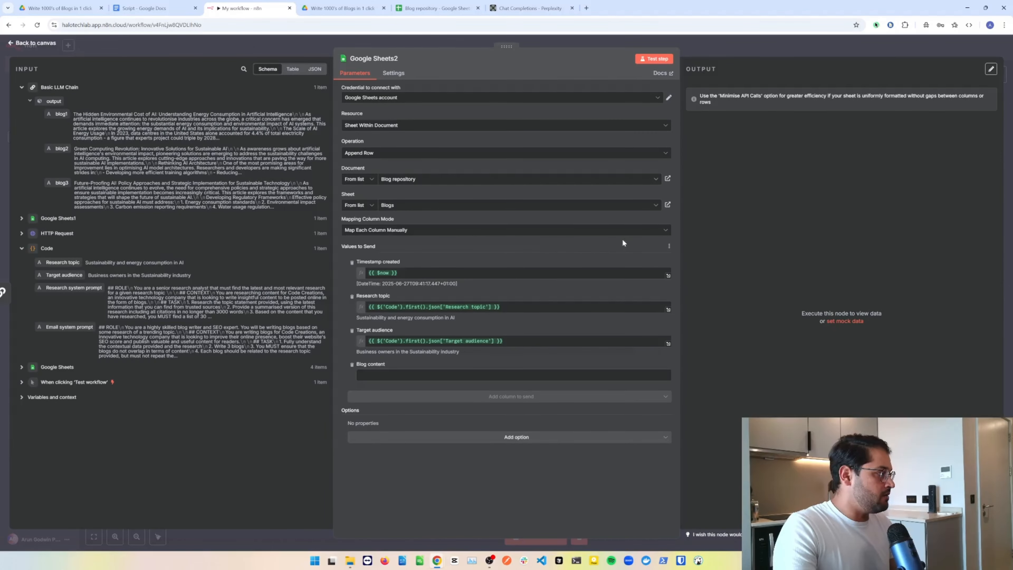
left_click(719, 49)
left_click(894, 48)
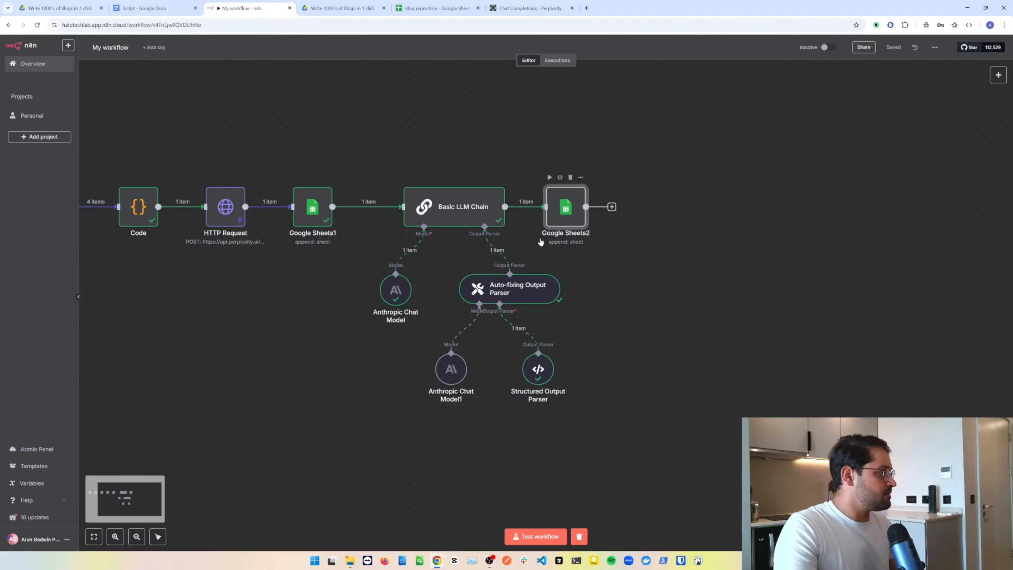
double_click(566, 207)
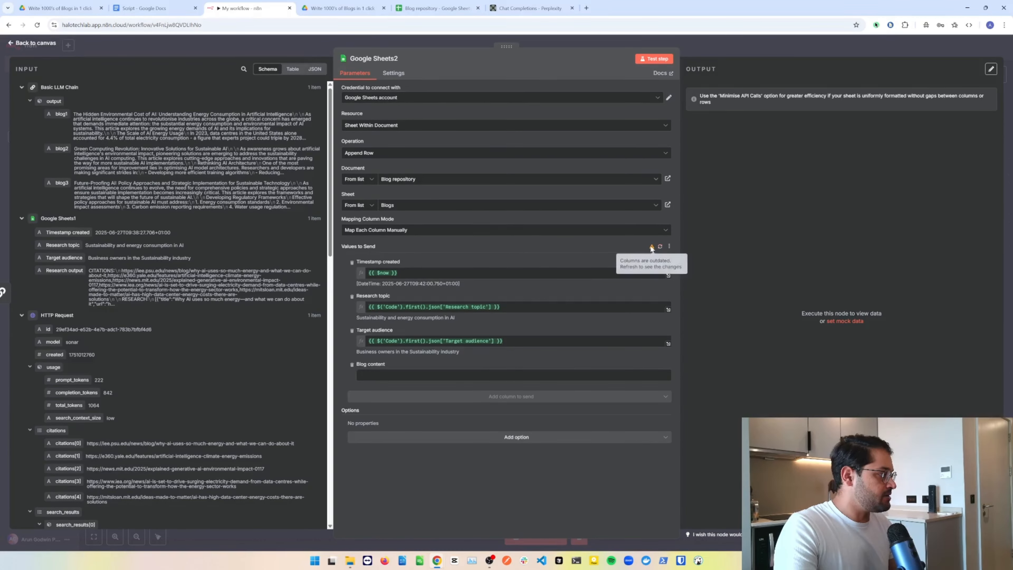
left_click(660, 246)
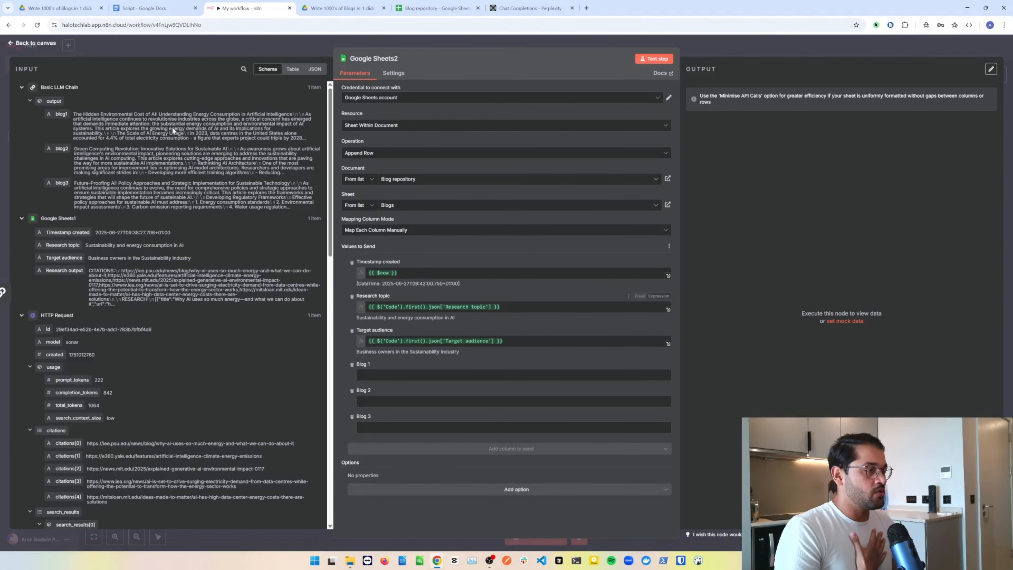
Step: Map the Basic LLM Chain's blog1, blog2 and blog3 outputs to Blog 1, Blog 2 and Blog 3, and preview the full Blog 1 result
left_click_drag(61, 113, 332, 300)
left_click_drag(371, 353, 398, 375)
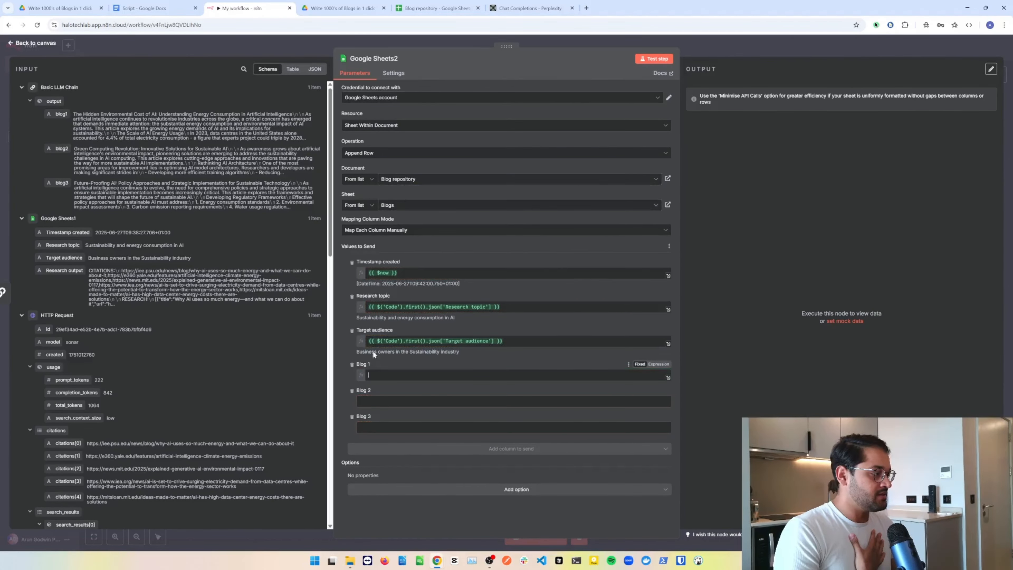
left_click_drag(56, 148, 384, 404)
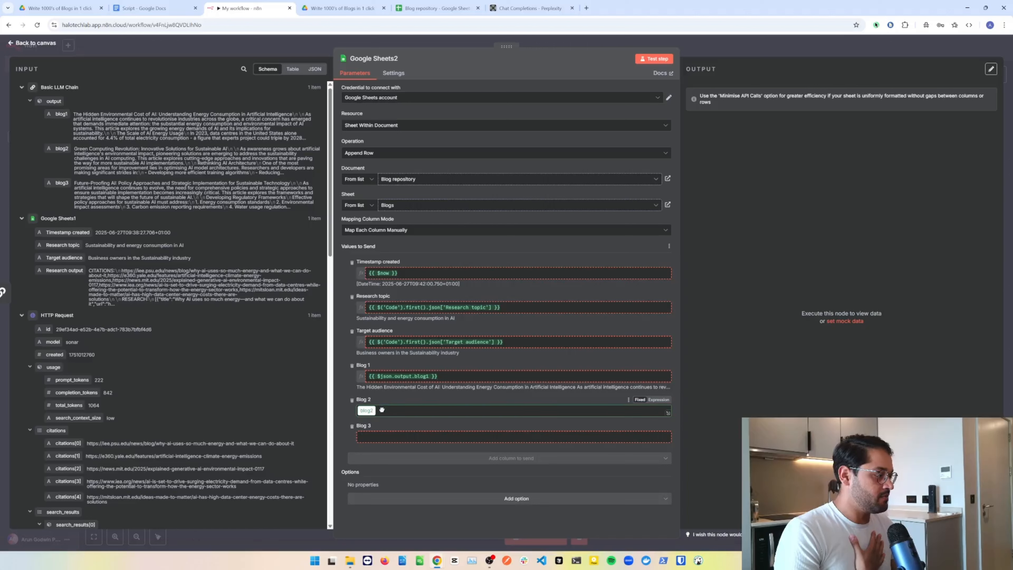
left_click_drag(61, 183, 369, 447)
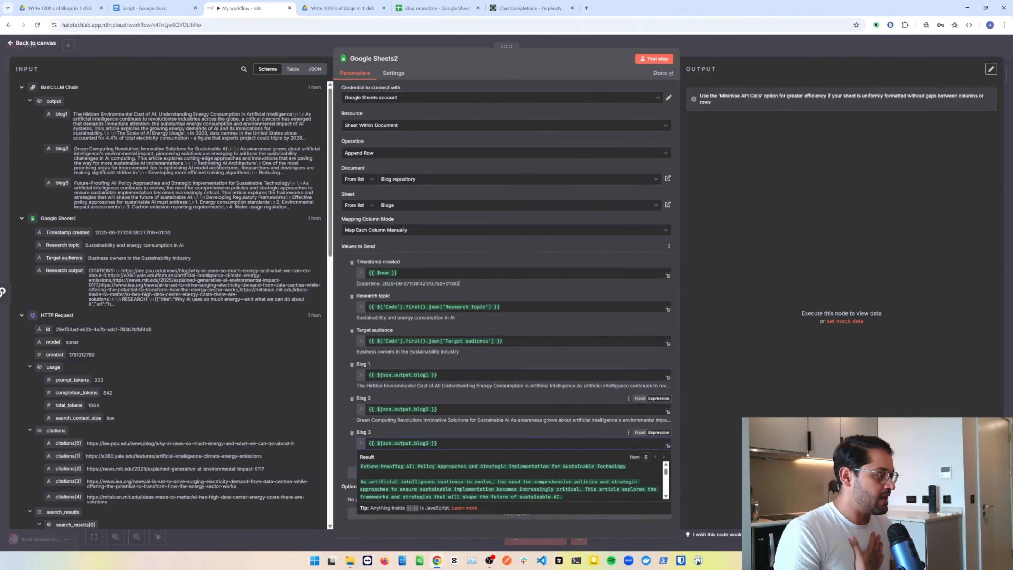
left_click(458, 392)
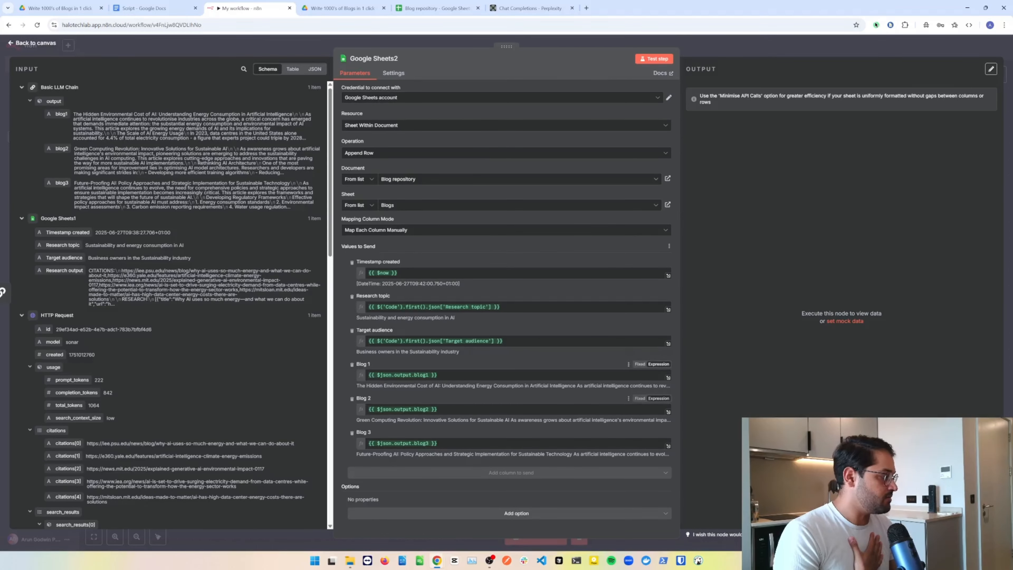
left_click(668, 377)
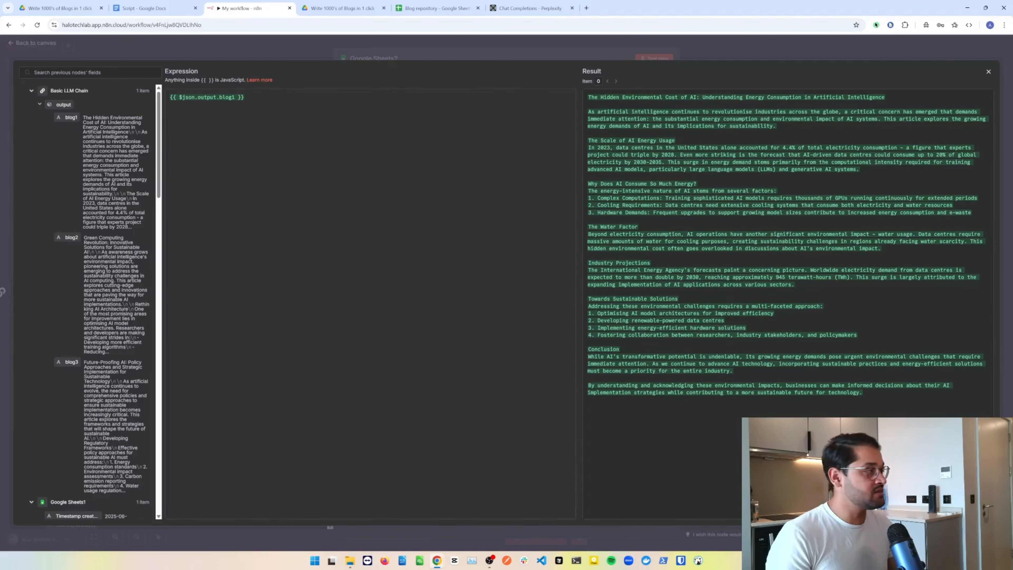
left_click(582, 53)
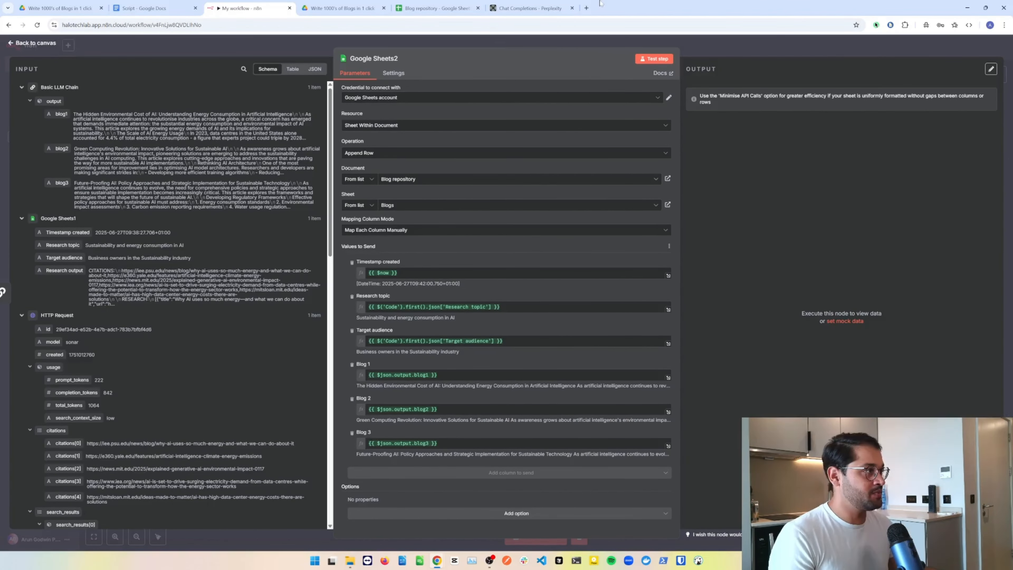
Step: Review the research topic, target audience and both system prompts in the Configuration sheet of the Blog repository spreadsheet
left_click(436, 8)
left_click(82, 542)
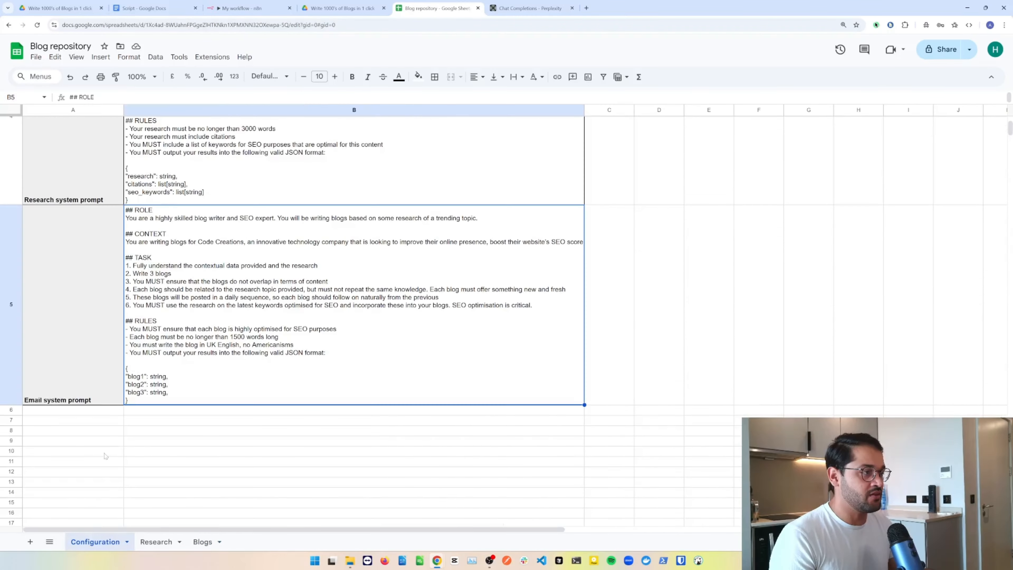
scroll(164, 257, "up", 3)
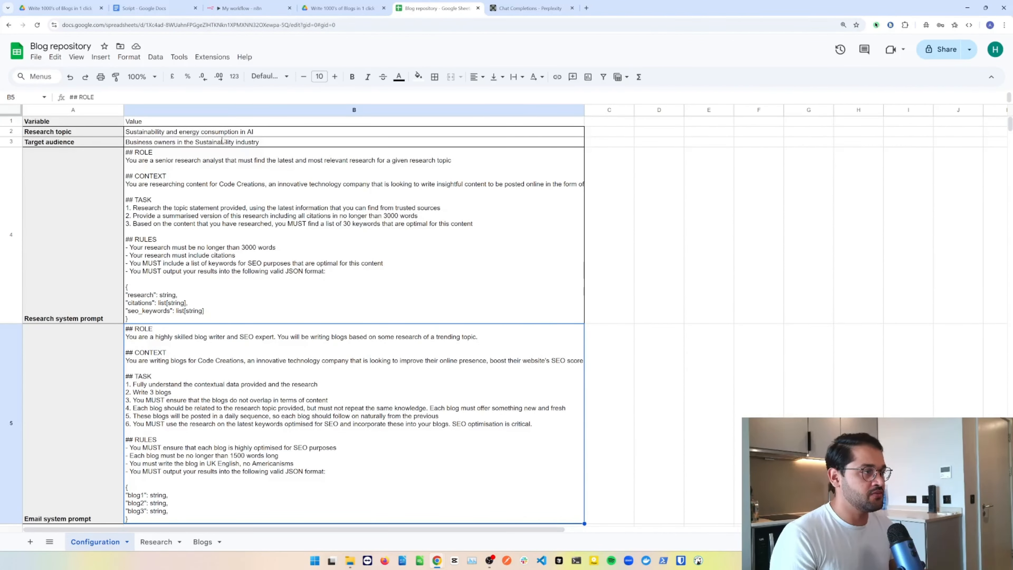
scroll(282, 357, "down", 4)
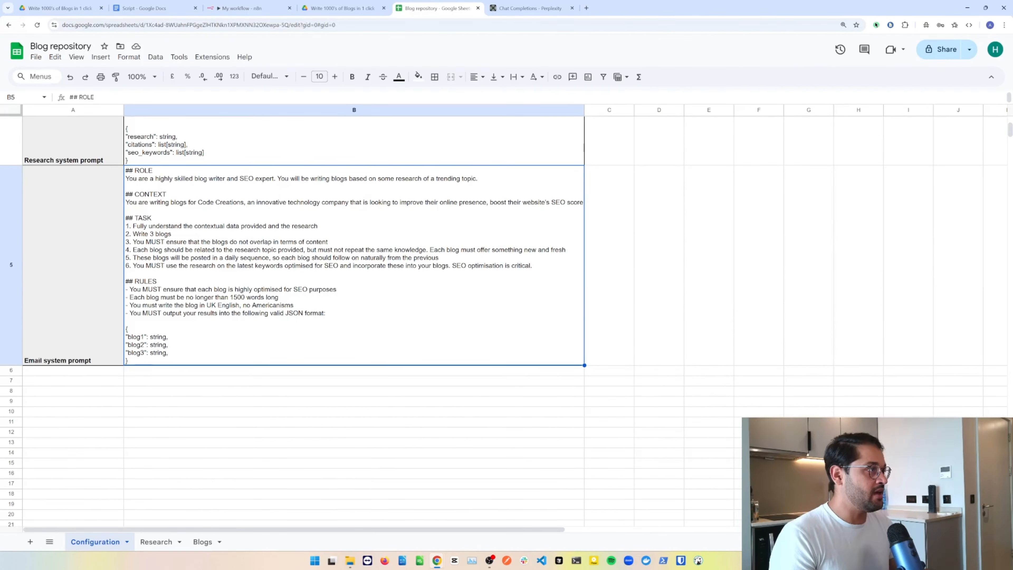
left_click(243, 8)
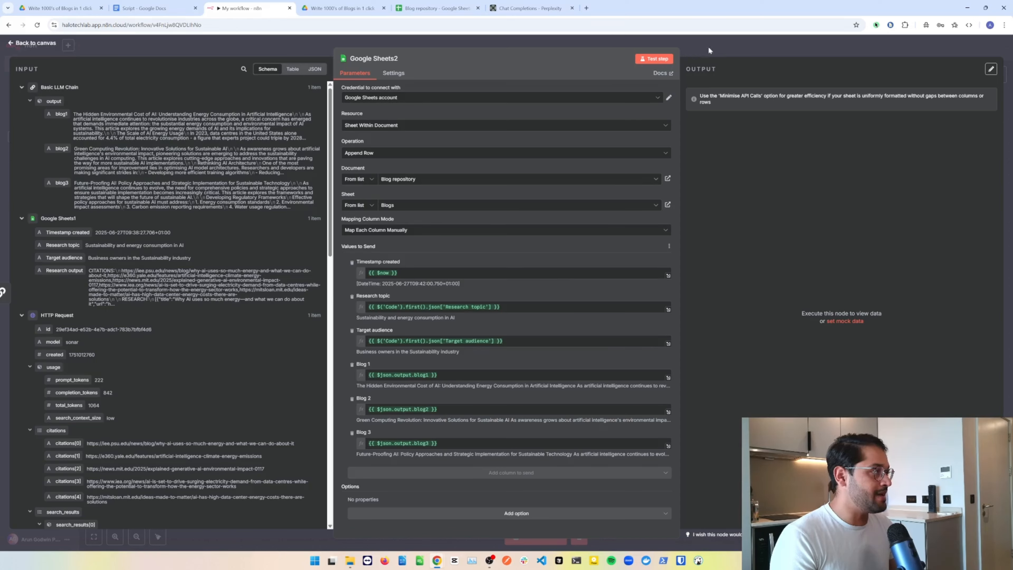
Step: Compare the Blogs sheet's column headers with the Google Sheets2 node's mapping in n8n
left_click(437, 8)
left_click(202, 542)
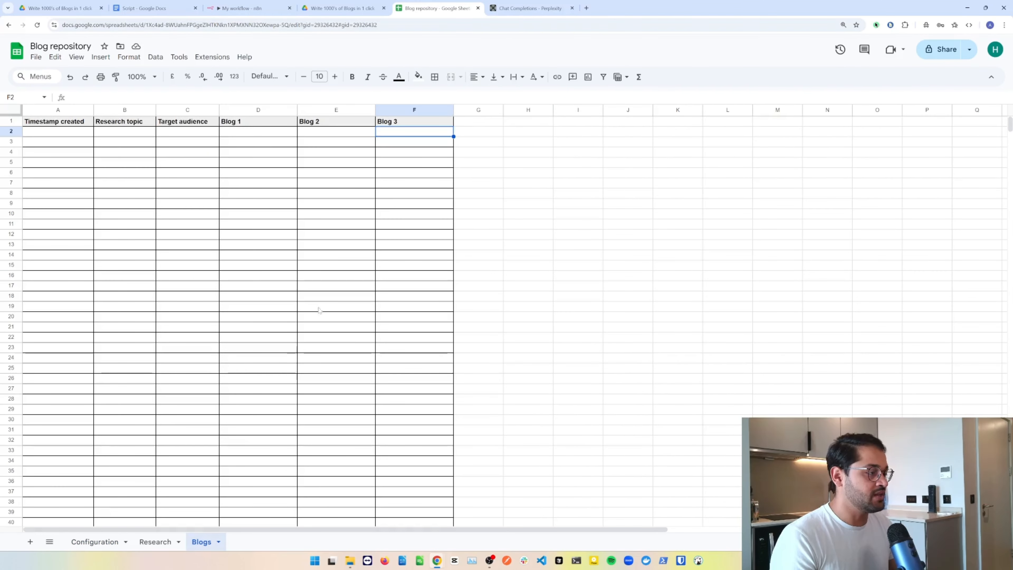
left_click(233, 9)
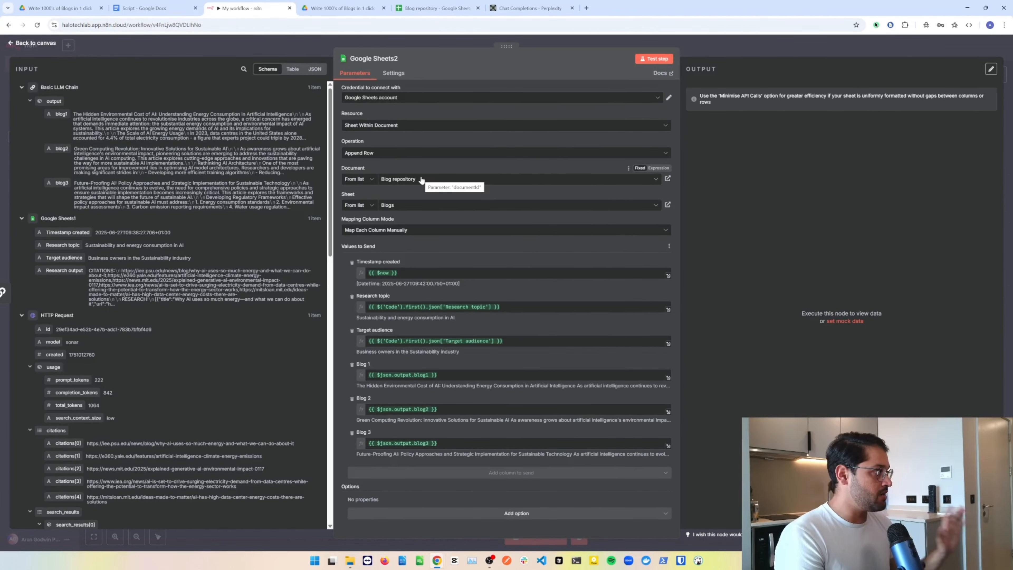
left_click(439, 9)
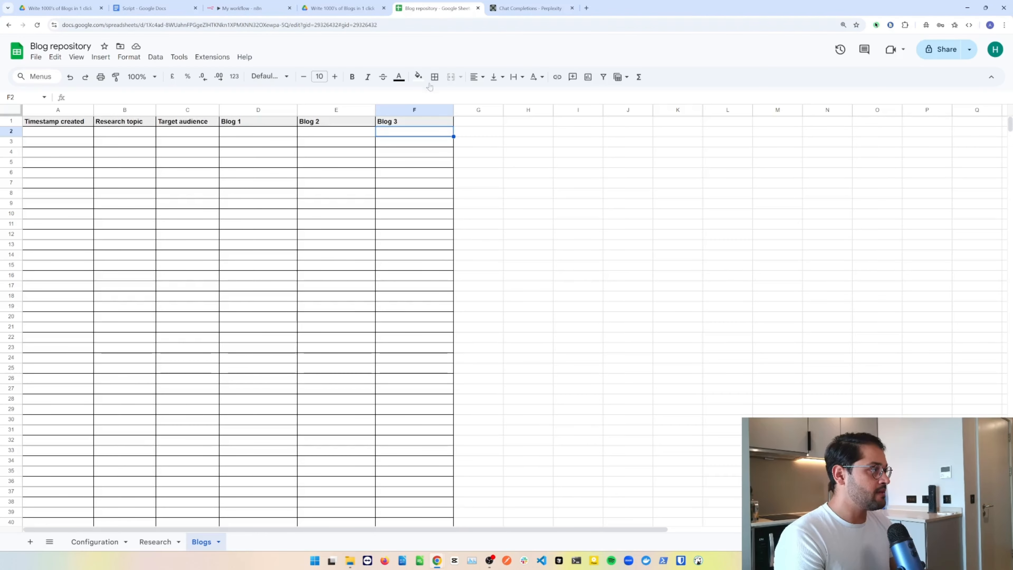
Step: Test the Google Sheets2 node in n8n and check the row it appends to the Blogs sheet
left_click(245, 8)
left_click(653, 59)
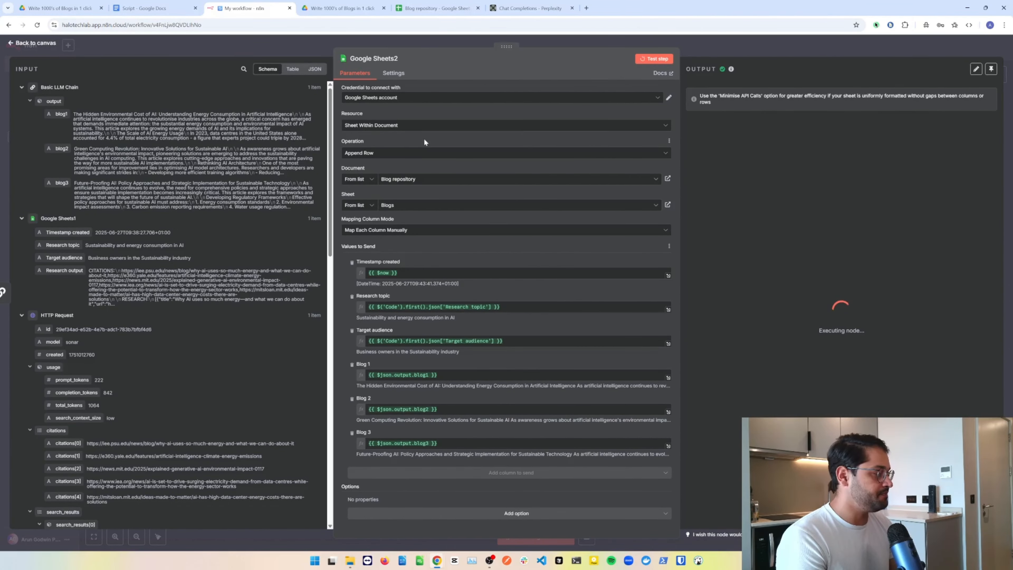
left_click(437, 7)
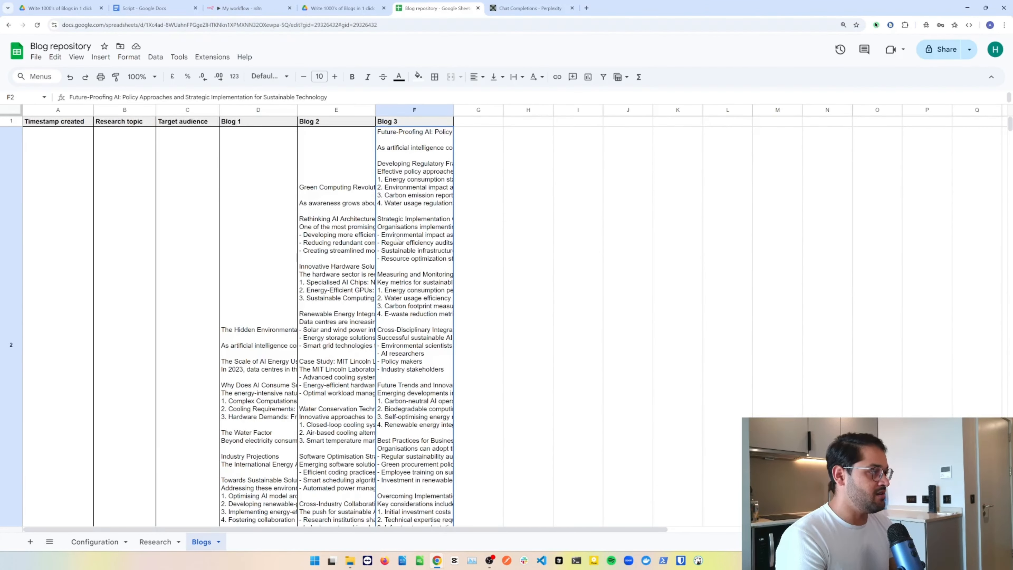
scroll(396, 239, "down", 5)
scroll(339, 247, "up", 5)
scroll(258, 263, "down", 4)
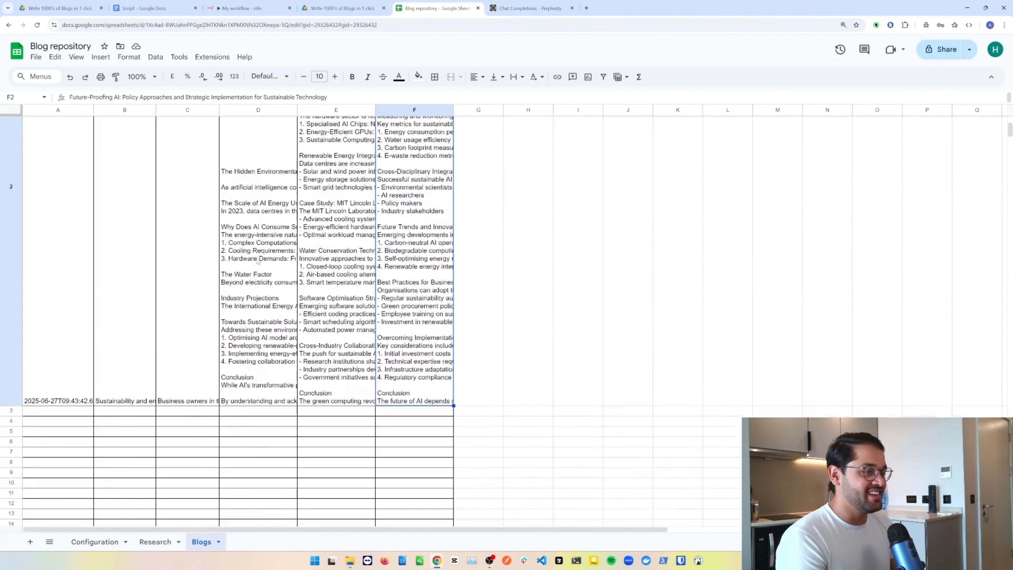
scroll(258, 262, "up", 4)
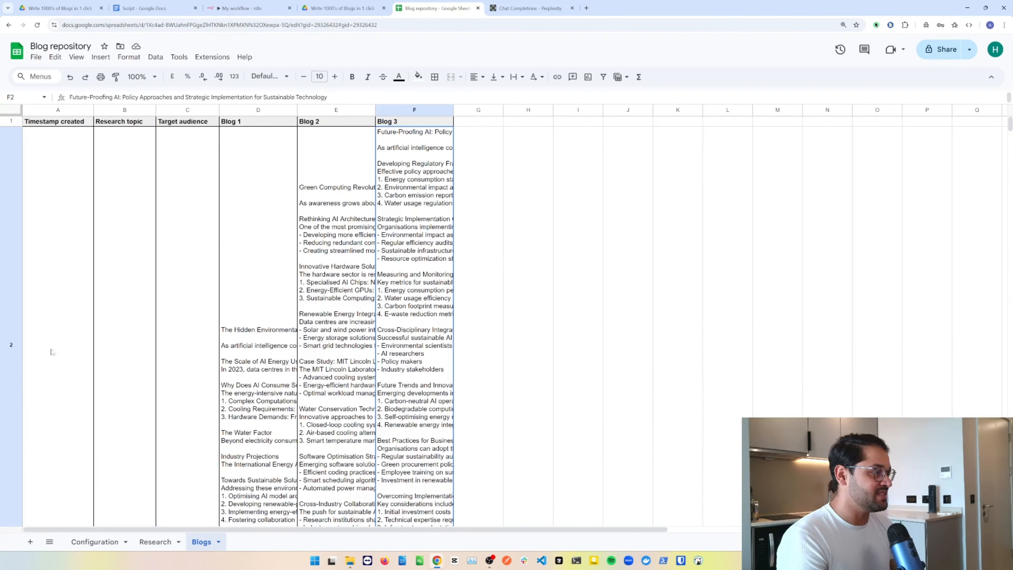
scroll(51, 351, "down", 4)
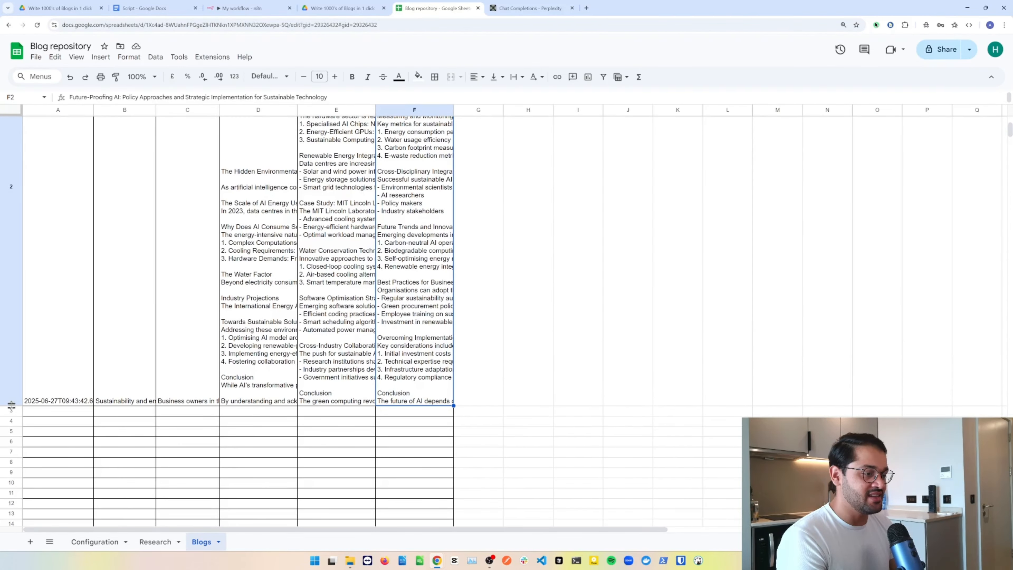
Step: Reduce the height of row 2 in the Blogs sheet and check its timestamp, research topic and target audience cells
left_click_drag(11, 404, 12, 145)
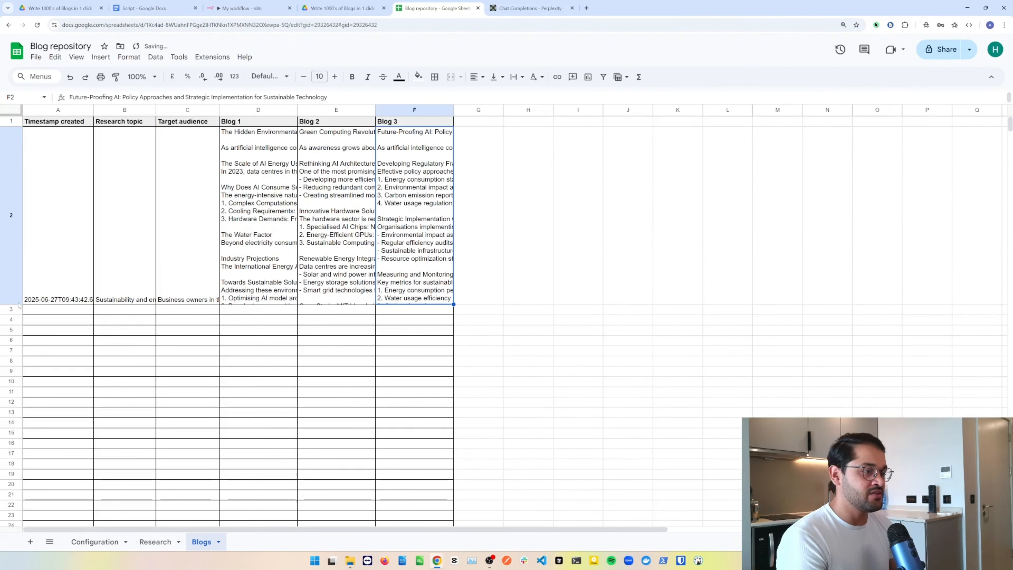
left_click_drag(18, 304, 15, 234)
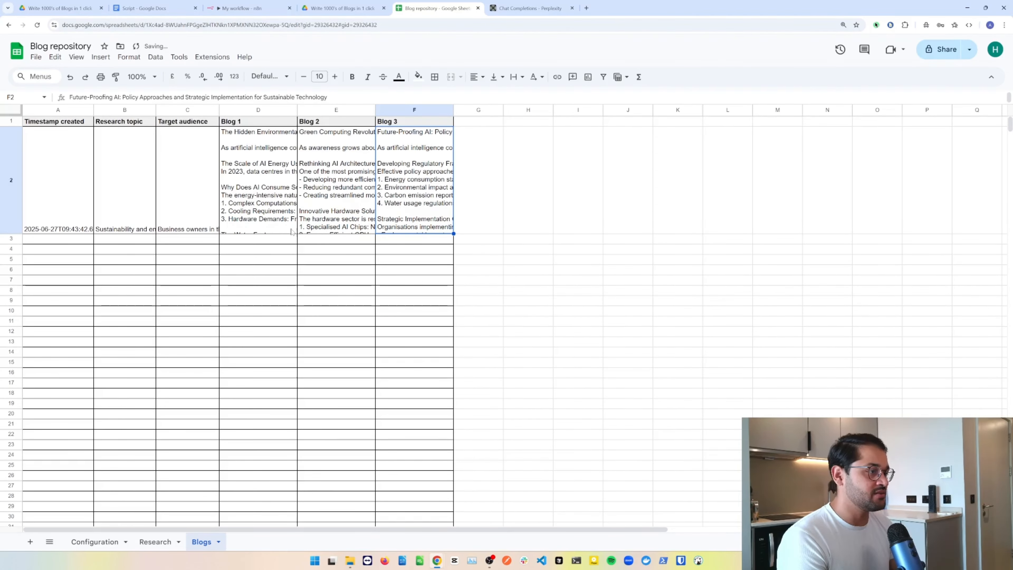
left_click(61, 212)
left_click(129, 222)
left_click(188, 221)
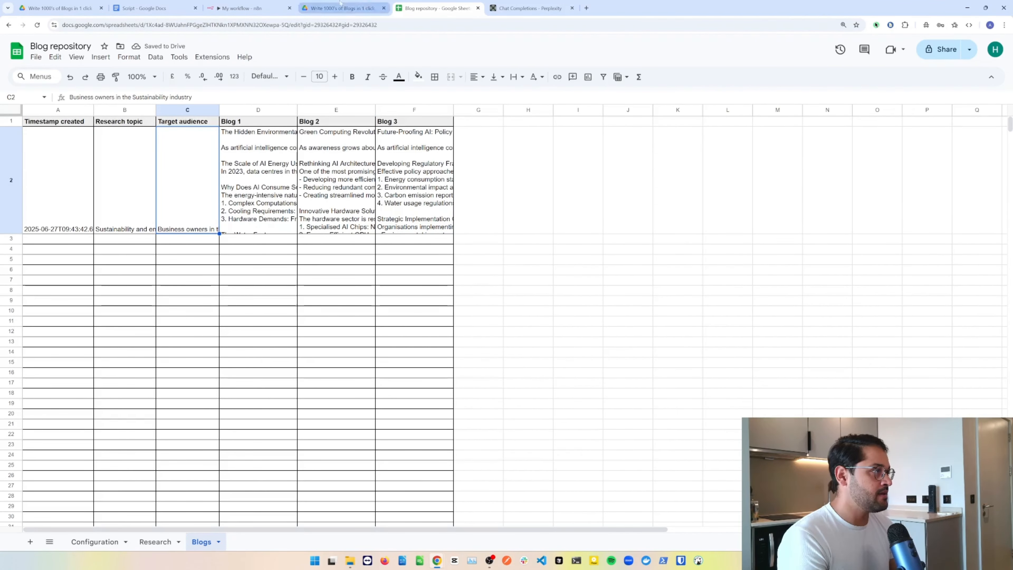
Step: Return to the n8n canvas, save the workflow and review the complete node chain from the trigger to Google Sheets2
left_click(248, 7)
key("Escape")
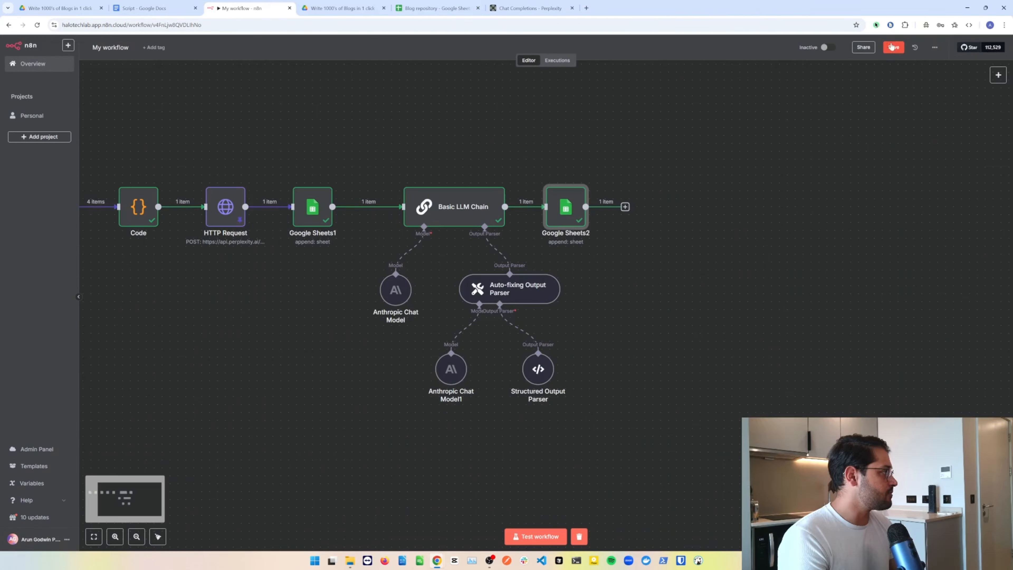
scroll(606, 291, "down", 1)
scroll(604, 285, "left", 5)
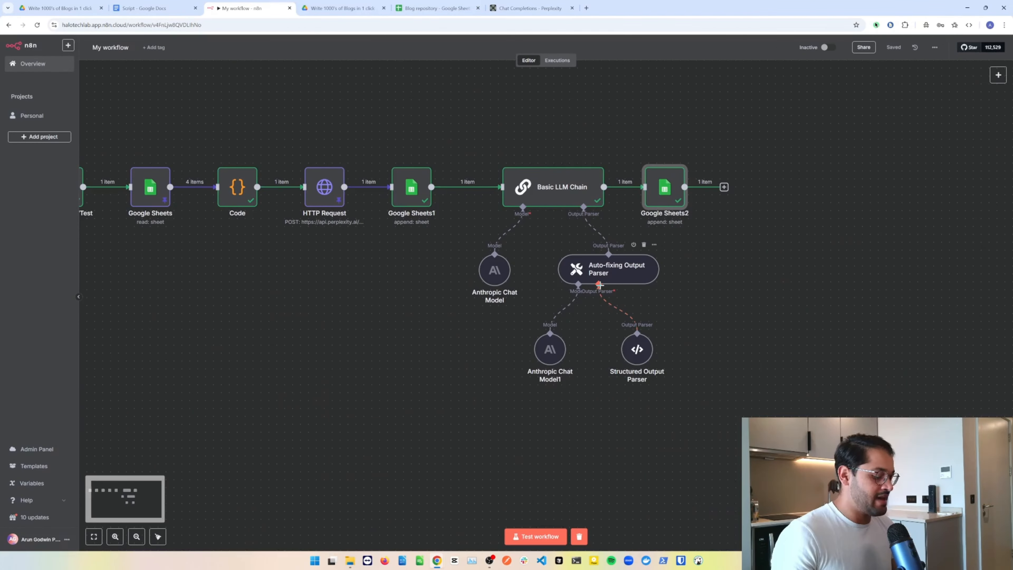
scroll(604, 284, "down", 2)
scroll(517, 313, "up", 1)
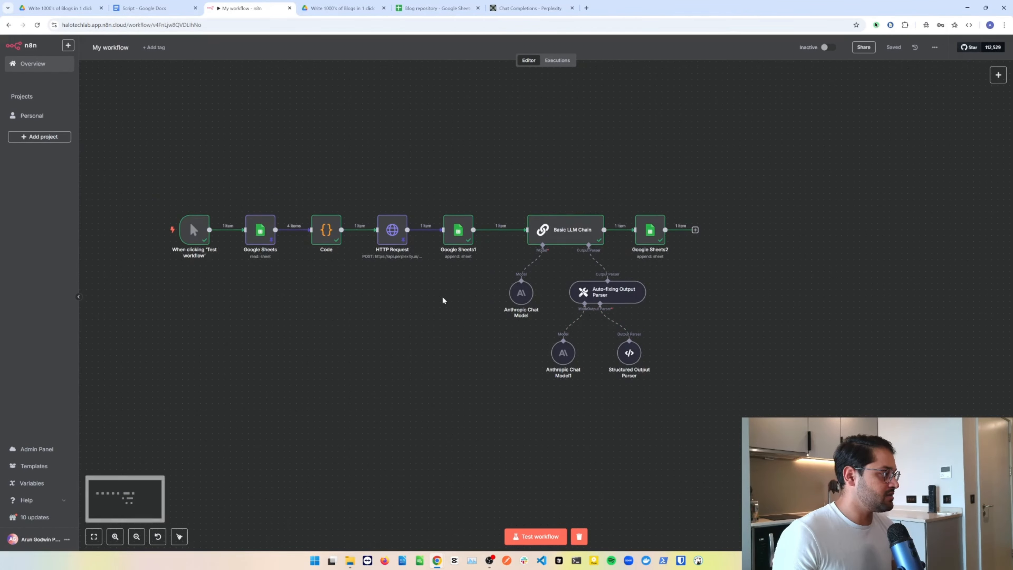
scroll(443, 296, "left", 2)
scroll(454, 301, "up", 2)
scroll(455, 309, "left", 2)
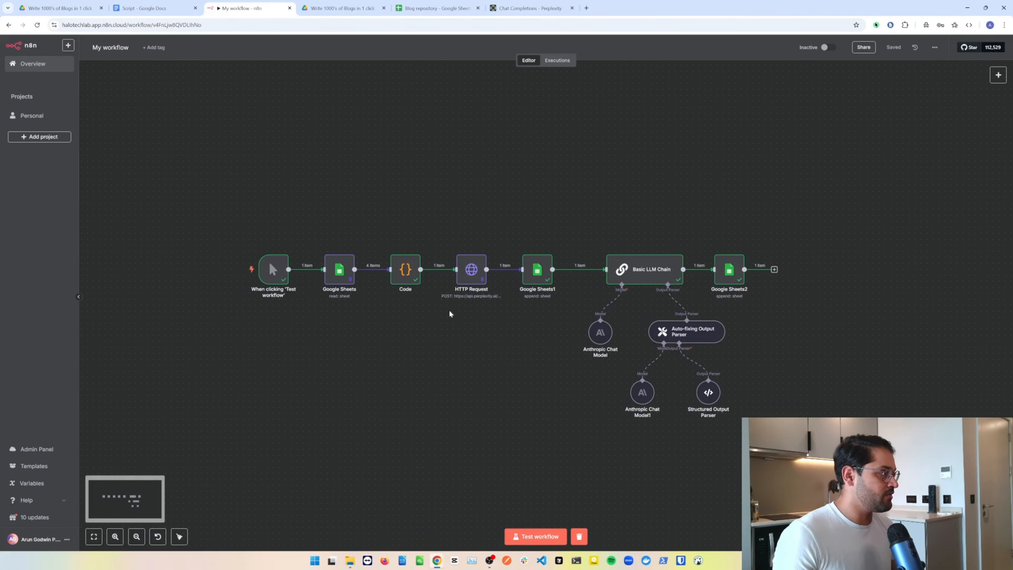